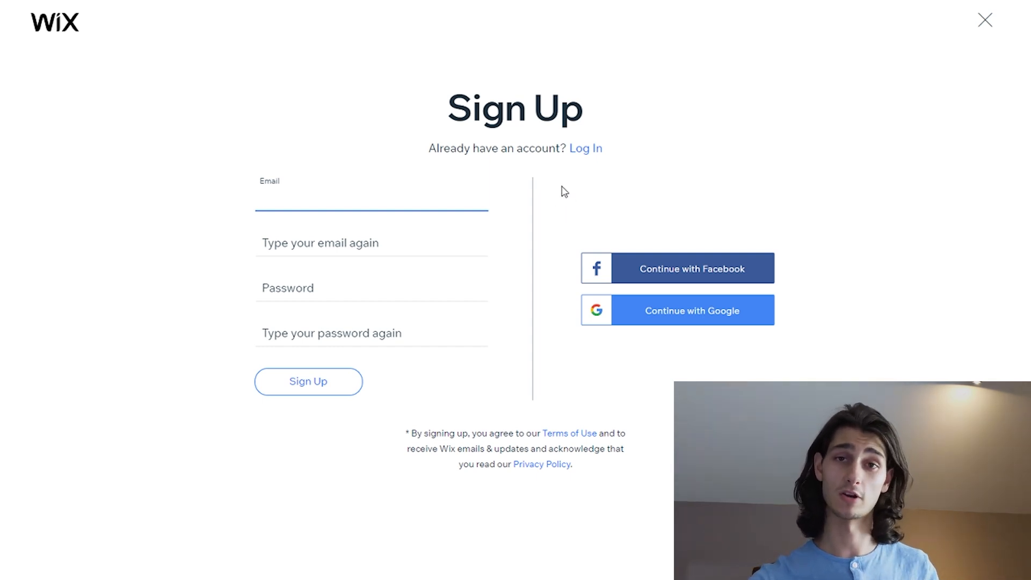
# - Log in to the existing account with the saved credentials and look over the My Sites list
pyautogui.click(583, 151)
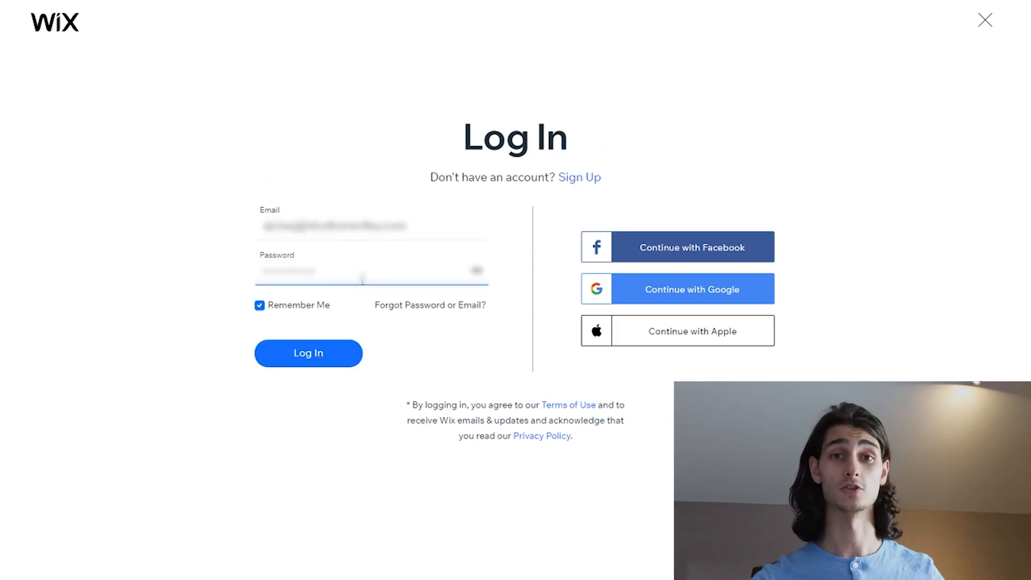
pyautogui.click(311, 355)
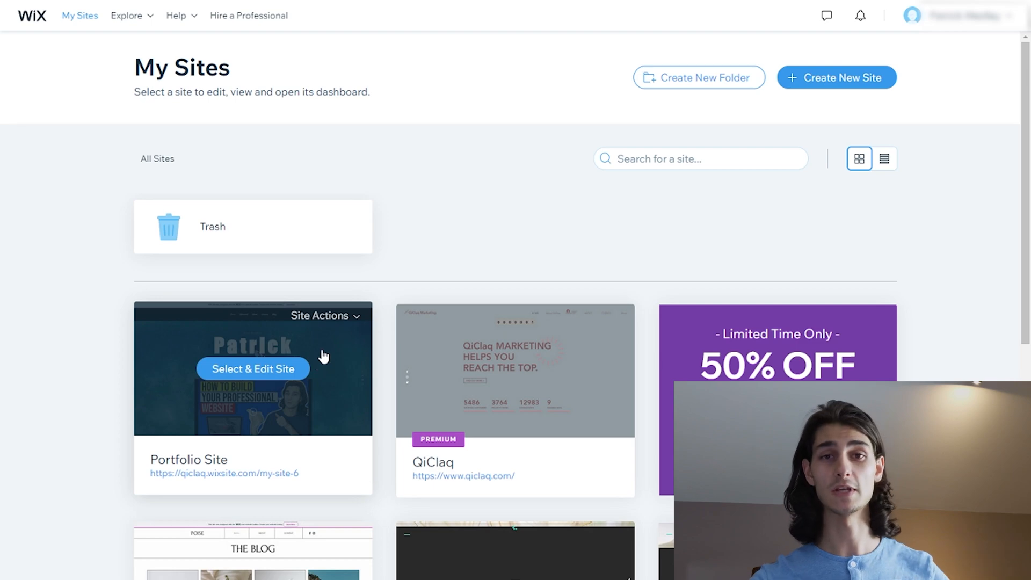
pyautogui.scroll(-4, 171, 314)
pyautogui.scroll(4, 171, 314)
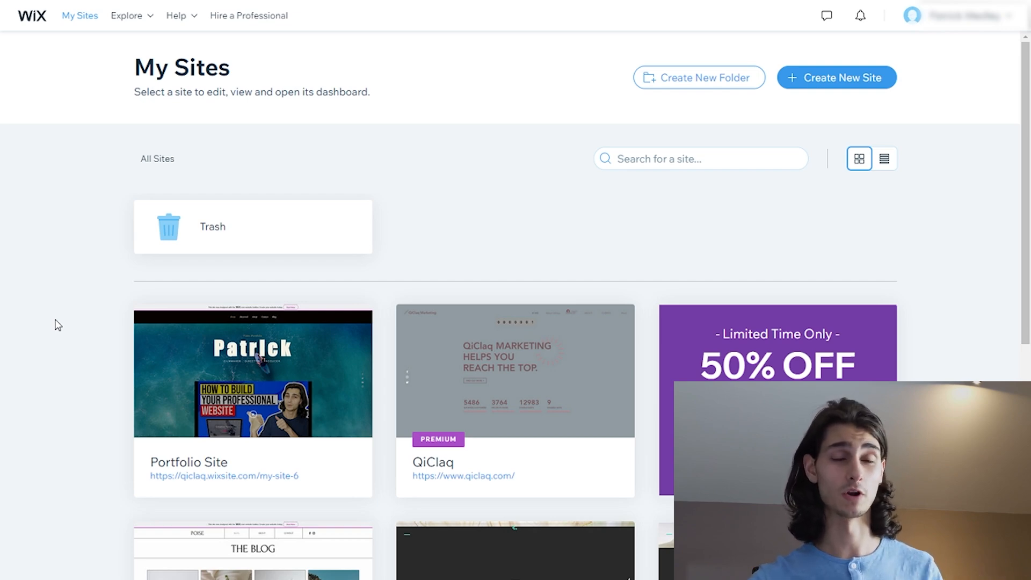
# - Start a new site, choose Other as the kind of website, and opt to build it from a template with the Editor
pyautogui.click(859, 83)
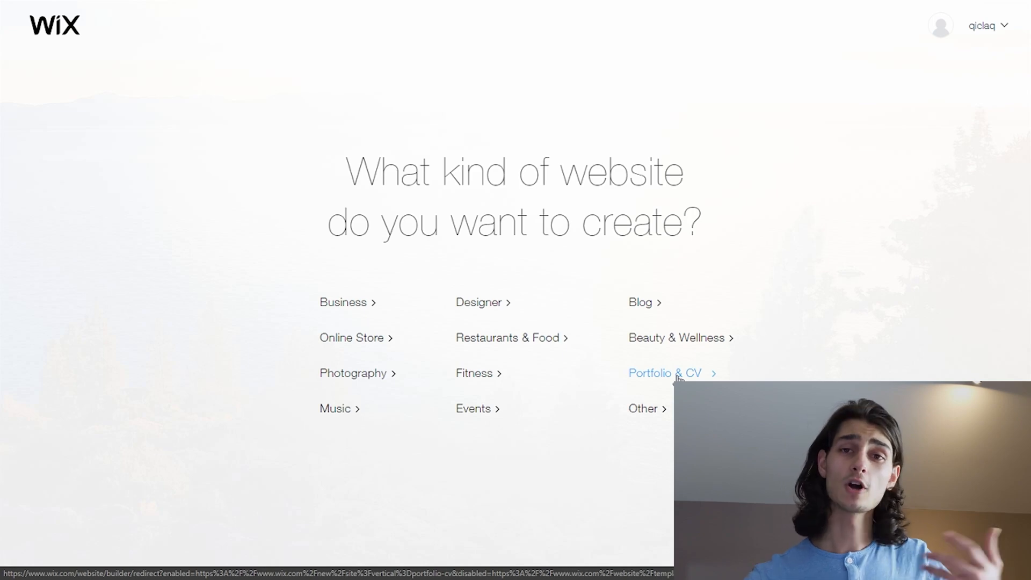
pyautogui.click(647, 420)
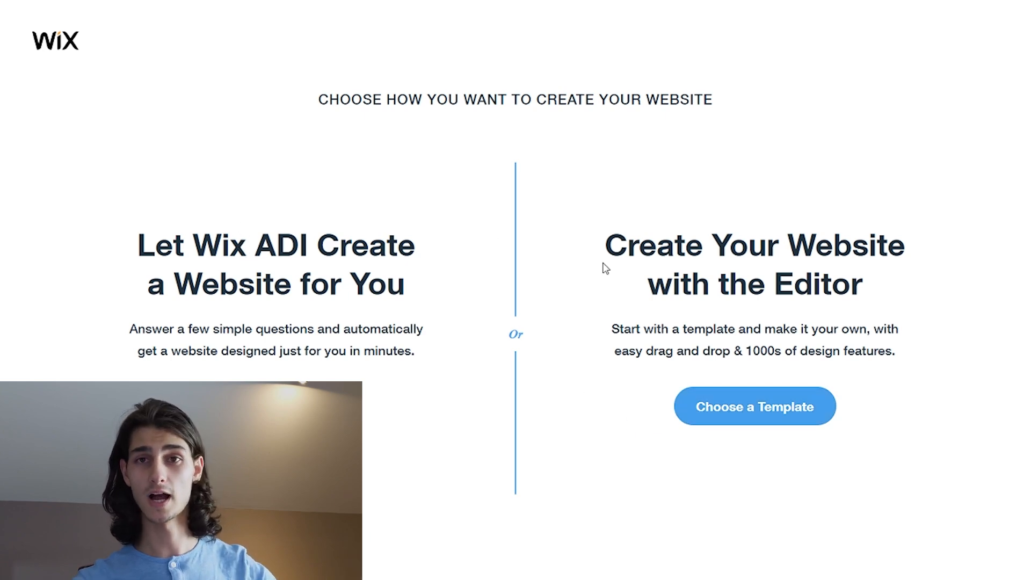
pyautogui.click(773, 413)
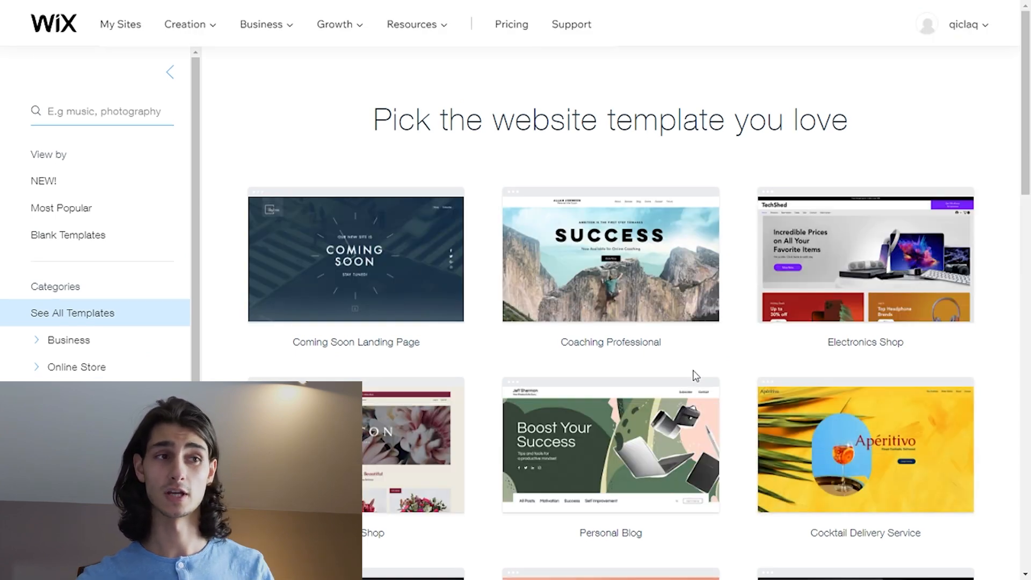
# - Search the website templates for "resume"
pyautogui.moveTo(565, 325)
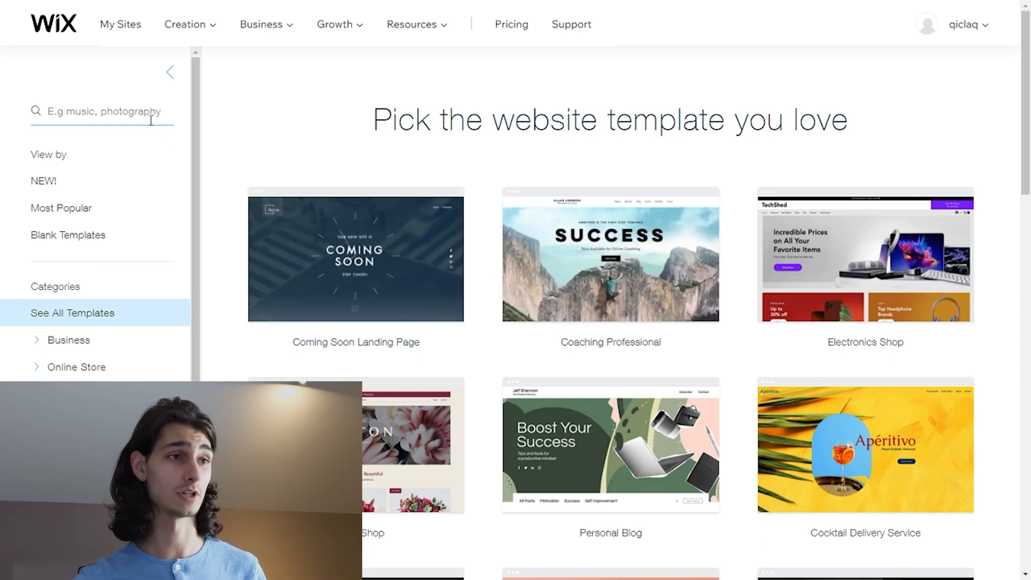
pyautogui.click(151, 113)
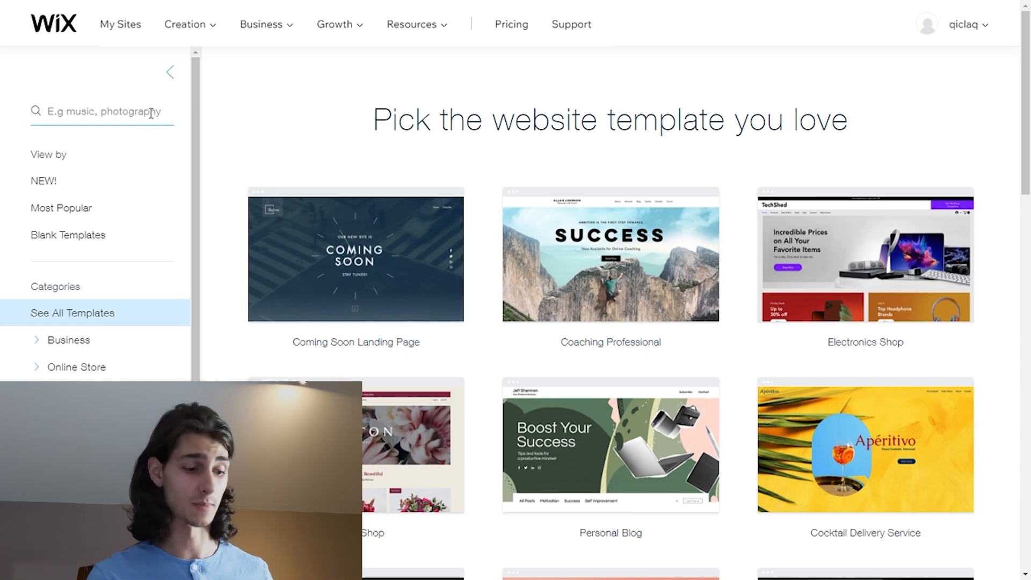
pyautogui.write('resume')
pyautogui.press('Return')
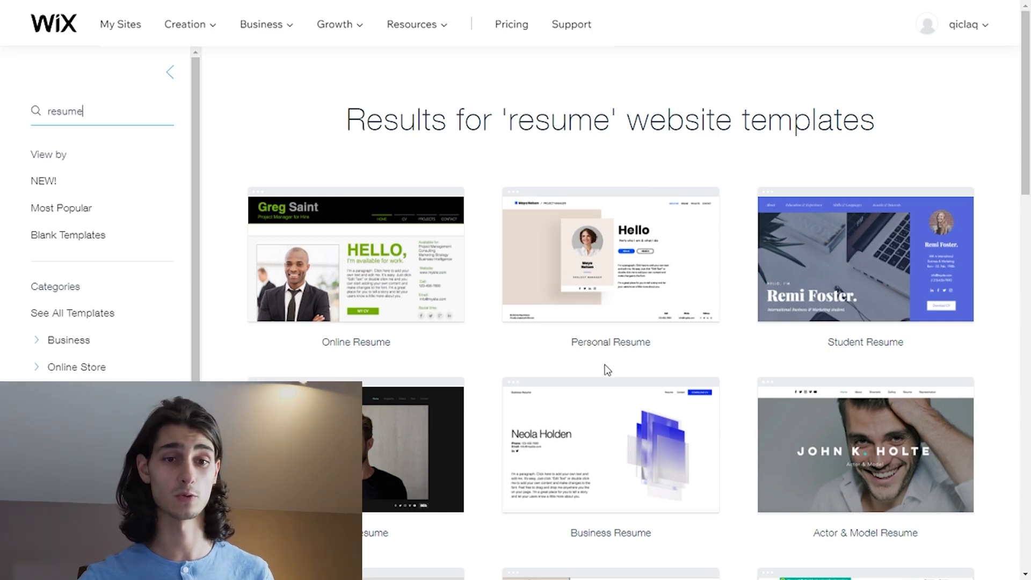
# - Browse the resume template results and open a preview of the Storyteller CV template
pyautogui.scroll(-5, 602, 368)
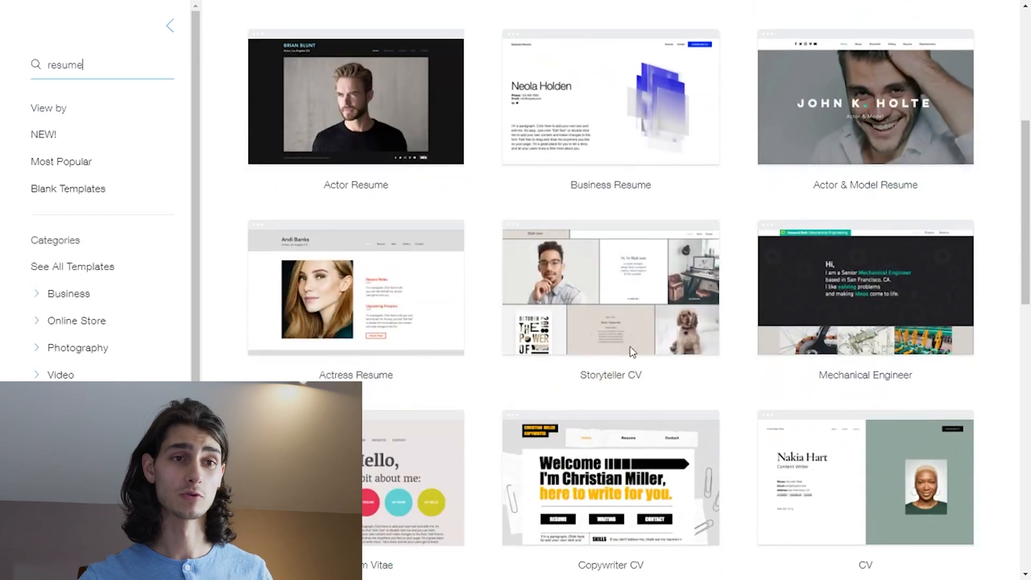
pyautogui.moveTo(364, 330)
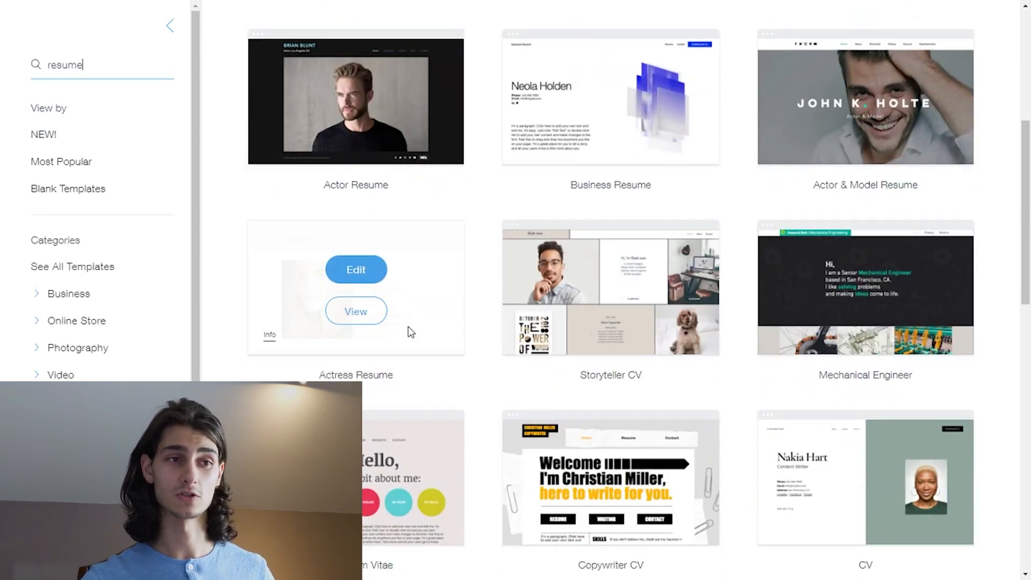
pyautogui.scroll(-1, 411, 301)
pyautogui.scroll(3, 459, 298)
pyautogui.moveTo(426, 306)
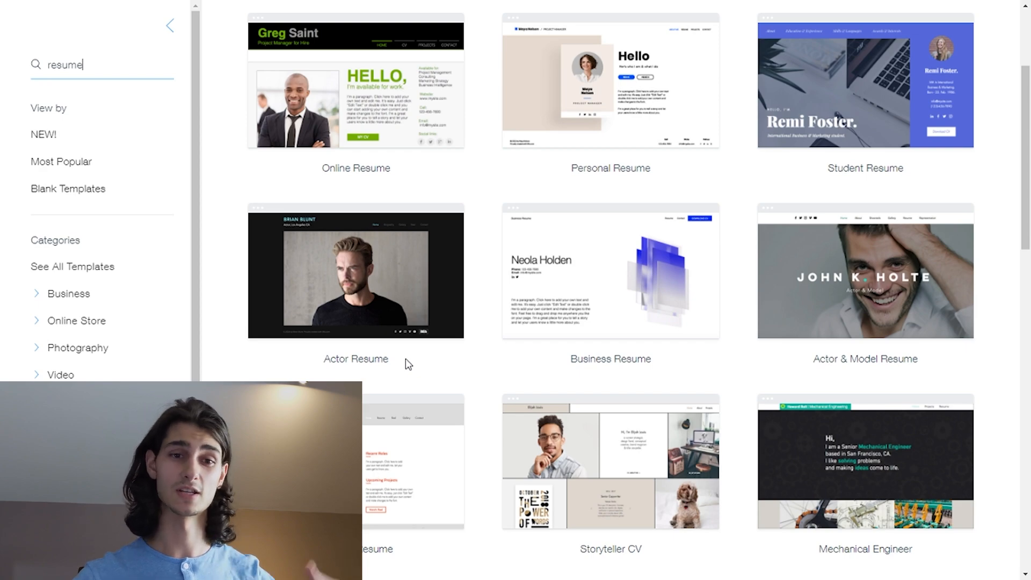
pyautogui.scroll(-5, 405, 358)
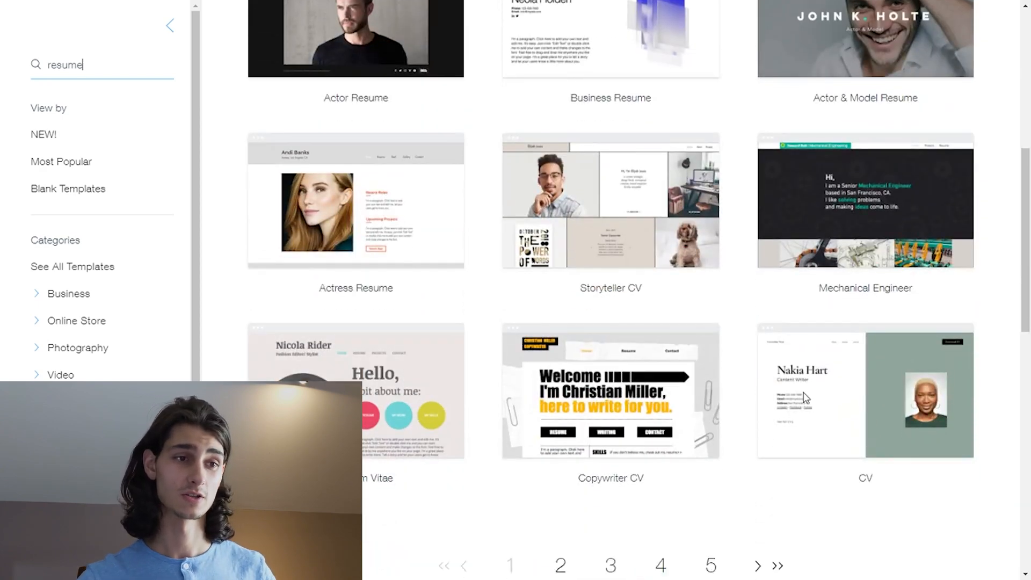
pyautogui.scroll(3, 650, 359)
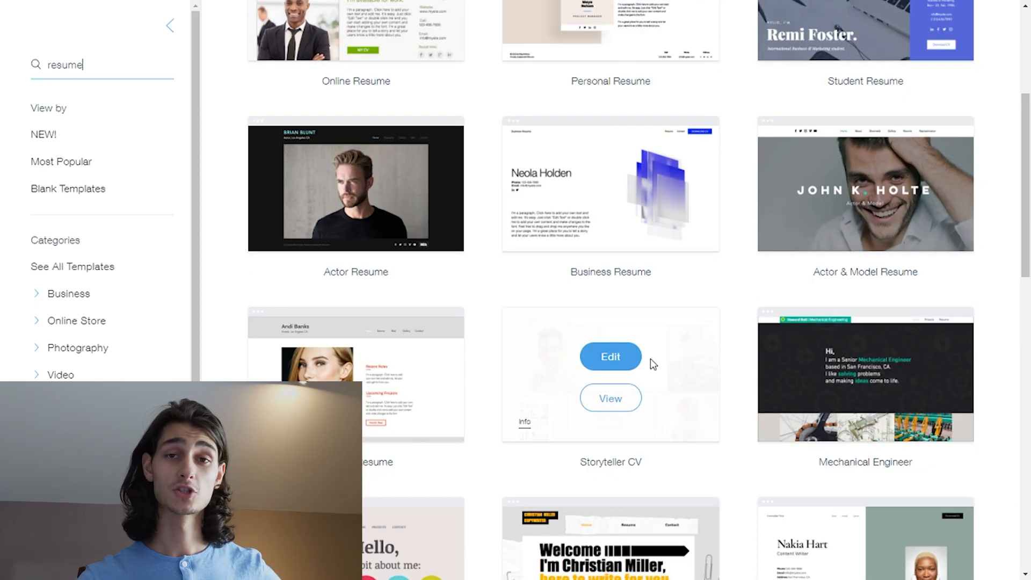
pyautogui.click(612, 400)
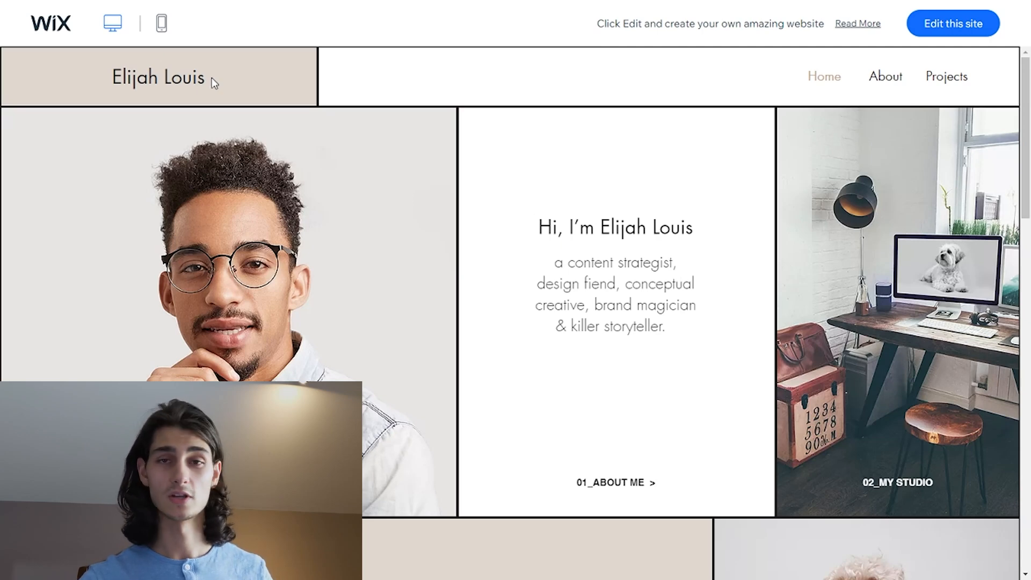
# - Examine the header name and the introduction text on the Storyteller CV template's home page
pyautogui.moveTo(203, 79); pyautogui.dragTo(99, 89)
pyautogui.click(567, 194)
pyautogui.moveTo(634, 256); pyautogui.dragTo(697, 331)
pyautogui.click(685, 337)
pyautogui.scroll(-3, 676, 339)
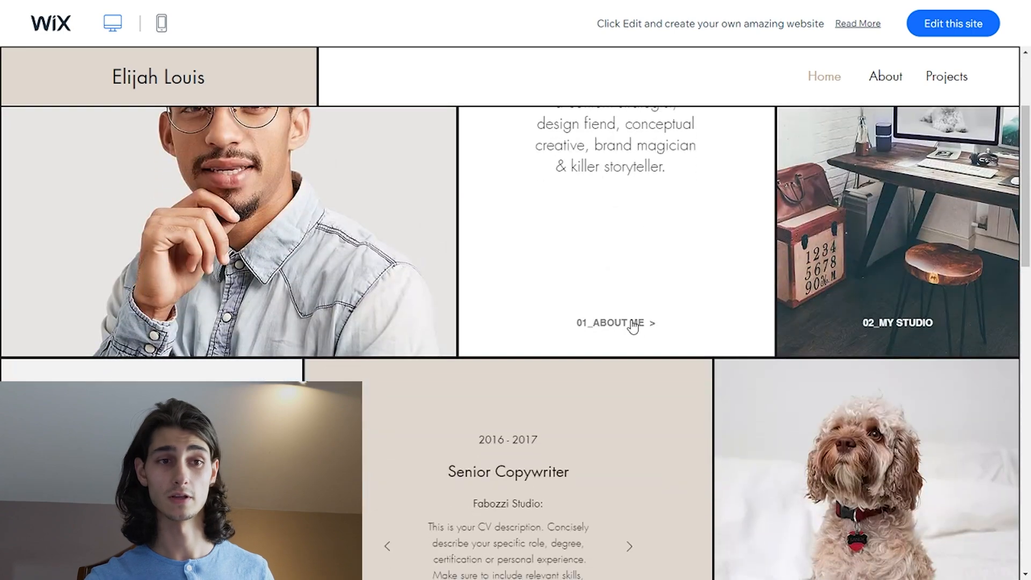
# - View the Storyteller CV template's About page and examine its text columns and My Latest Projects section
pyautogui.click(888, 81)
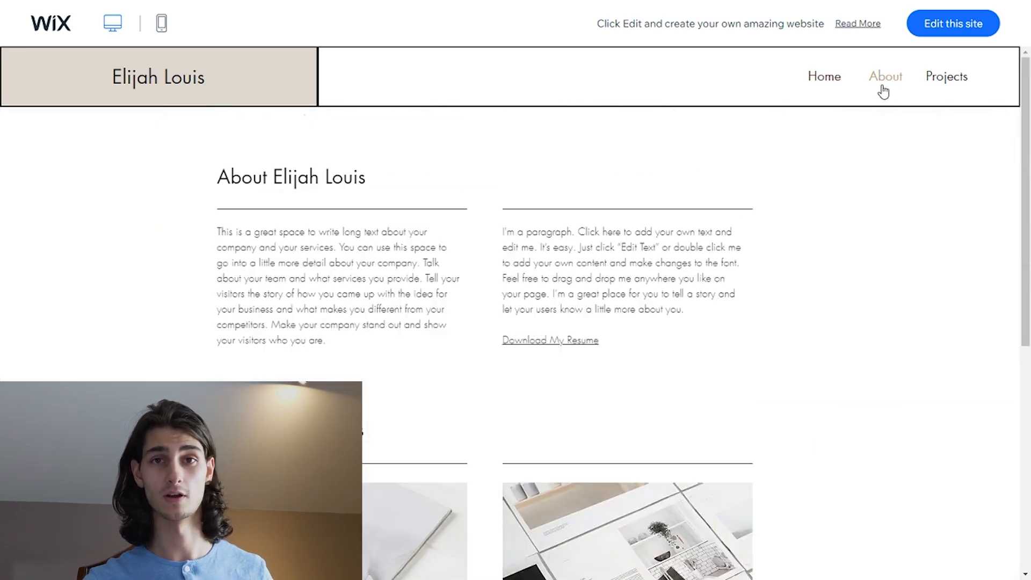
pyautogui.scroll(-8, 787, 230)
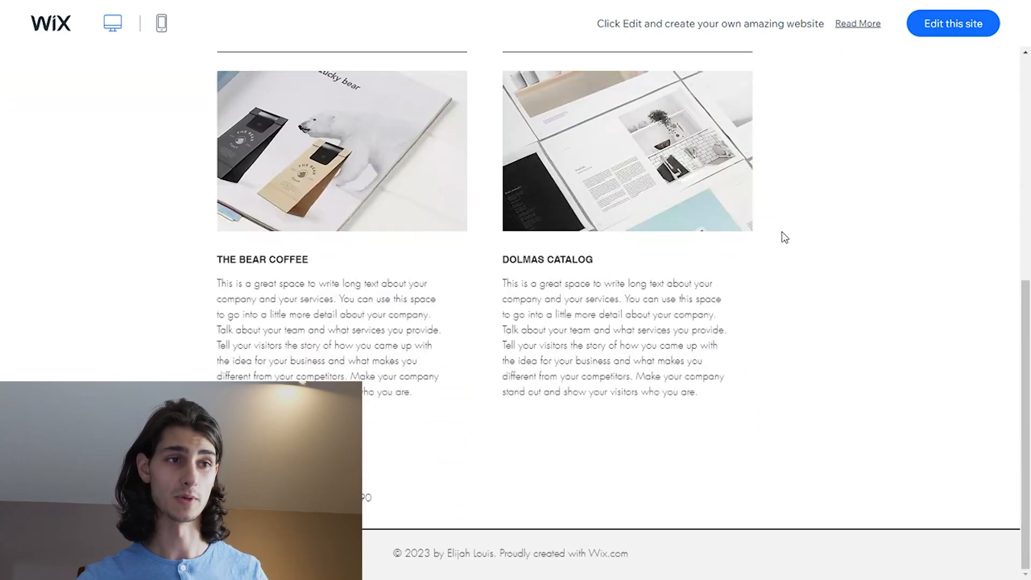
pyautogui.scroll(8, 779, 235)
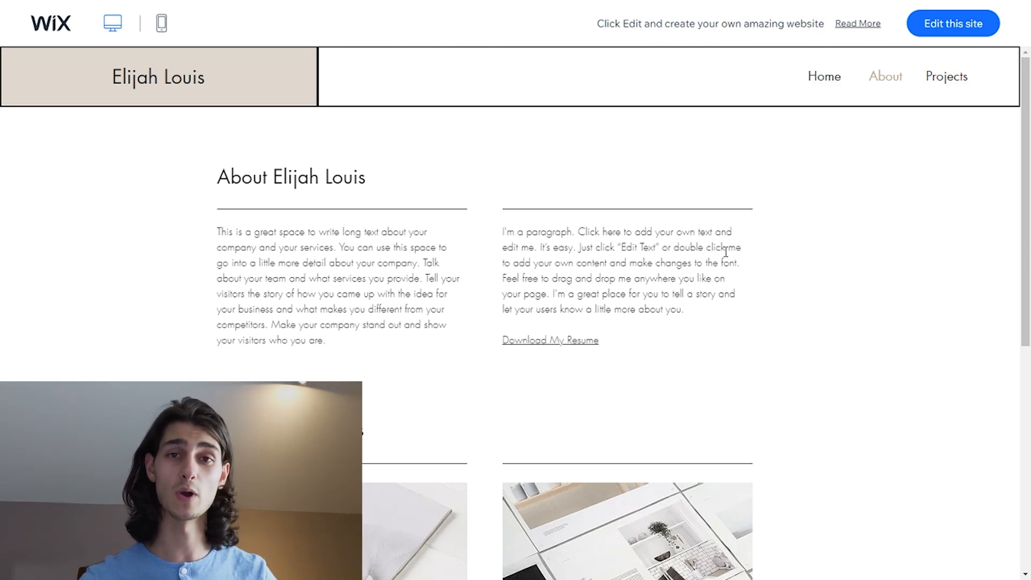
pyautogui.scroll(-6, 661, 230)
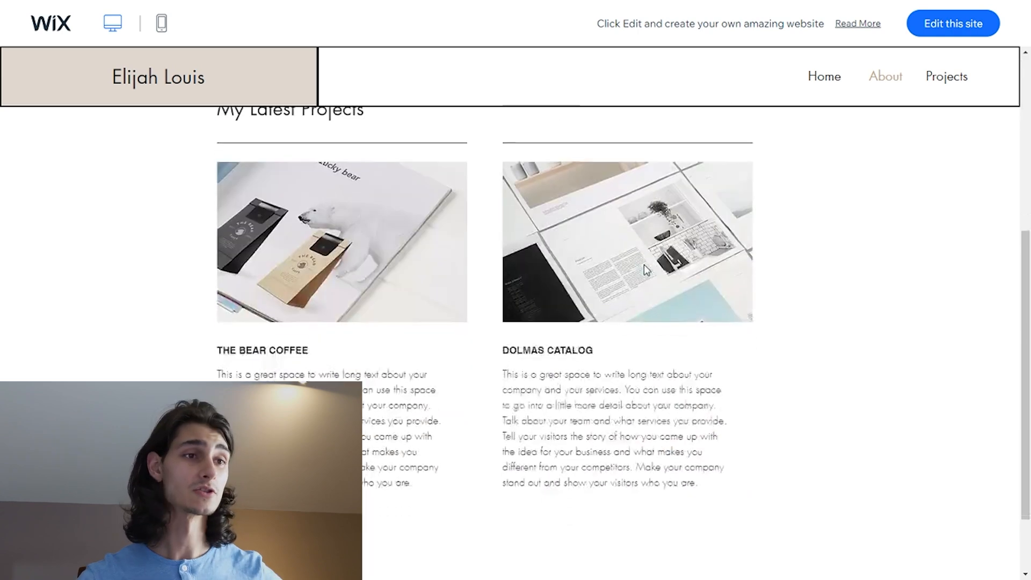
pyautogui.scroll(3, 822, 338)
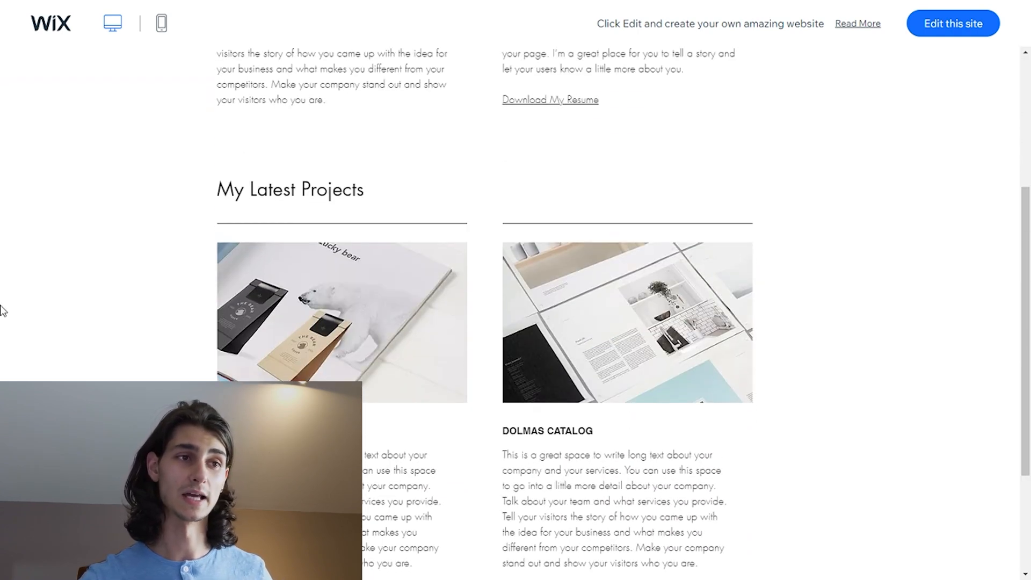
pyautogui.scroll(4, 848, 290)
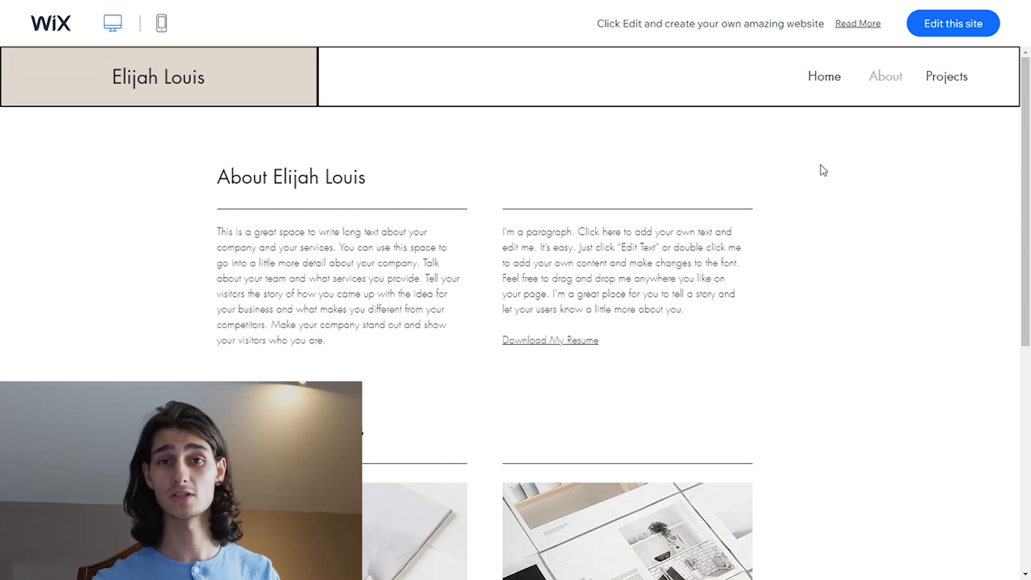
# - Return to the Storyteller CV template's Home page and review its experience, education, skills and contact tiles
pyautogui.click(821, 89)
pyautogui.scroll(-15, 676, 363)
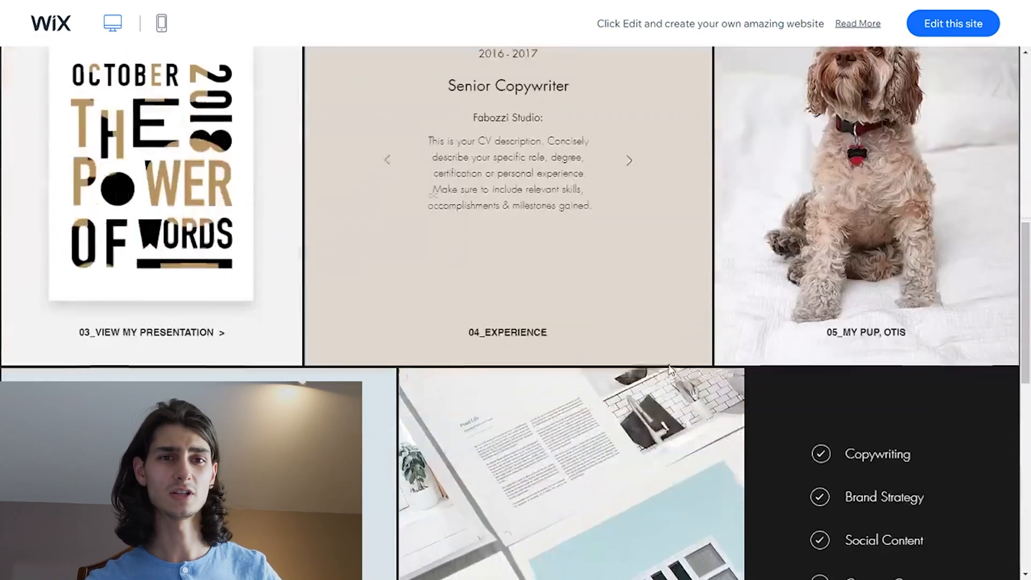
pyautogui.scroll(-5, 668, 365)
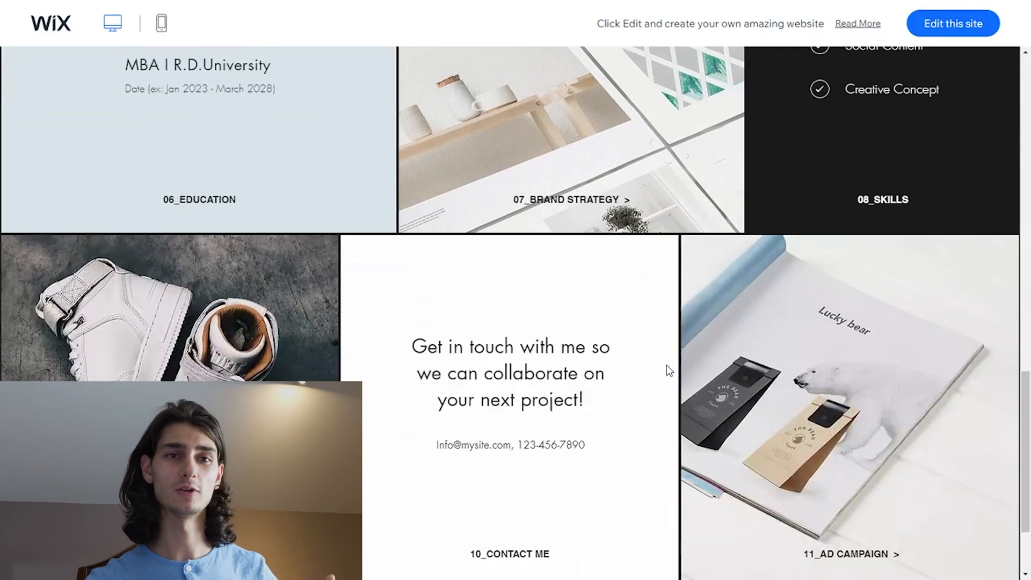
pyautogui.scroll(9, 666, 367)
pyautogui.scroll(3, 651, 327)
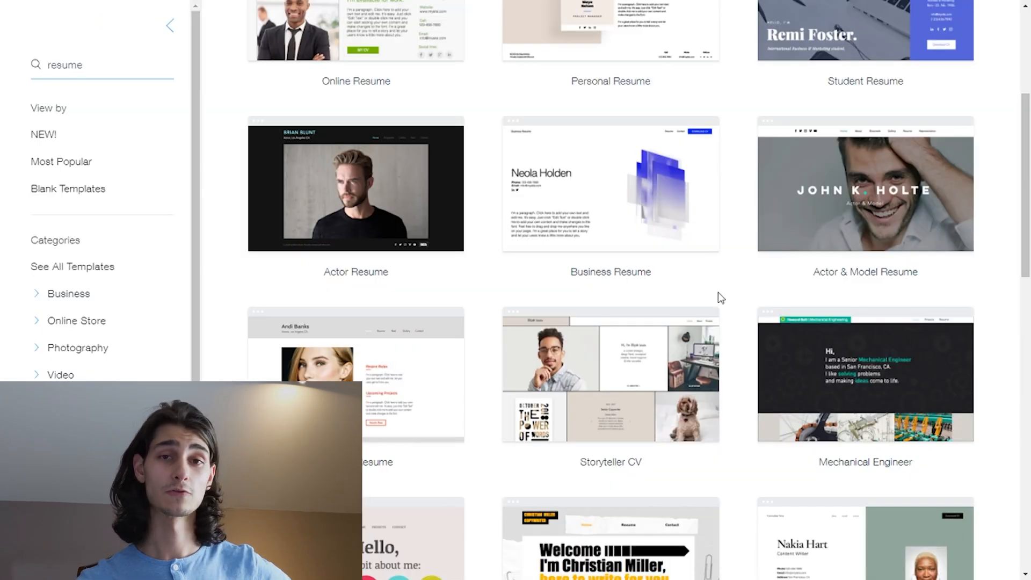
# - Go back through the resume template results and open a preview of the Student Resume template
pyautogui.moveTo(695, 310)
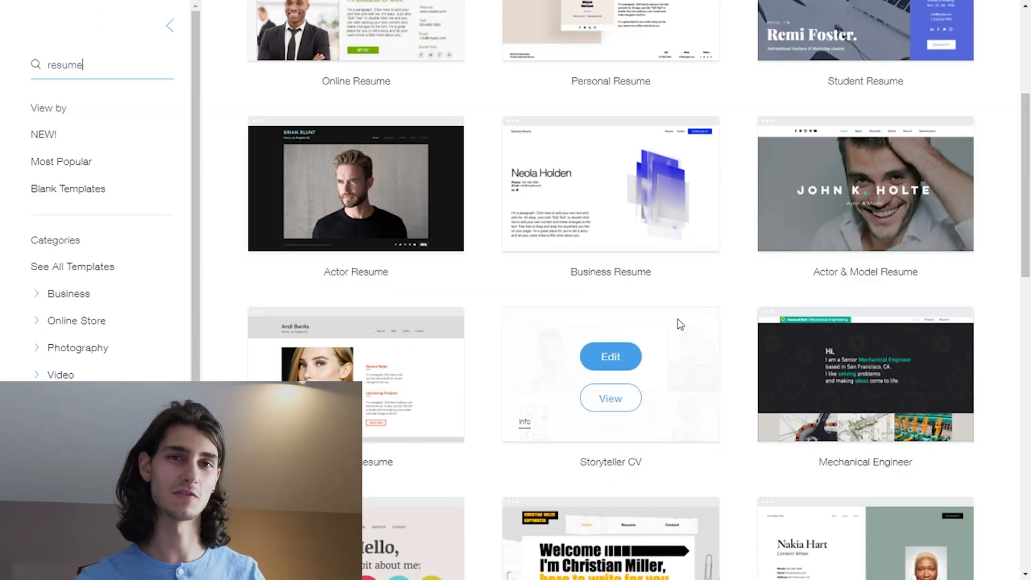
pyautogui.scroll(5, 685, 332)
pyautogui.moveTo(847, 285)
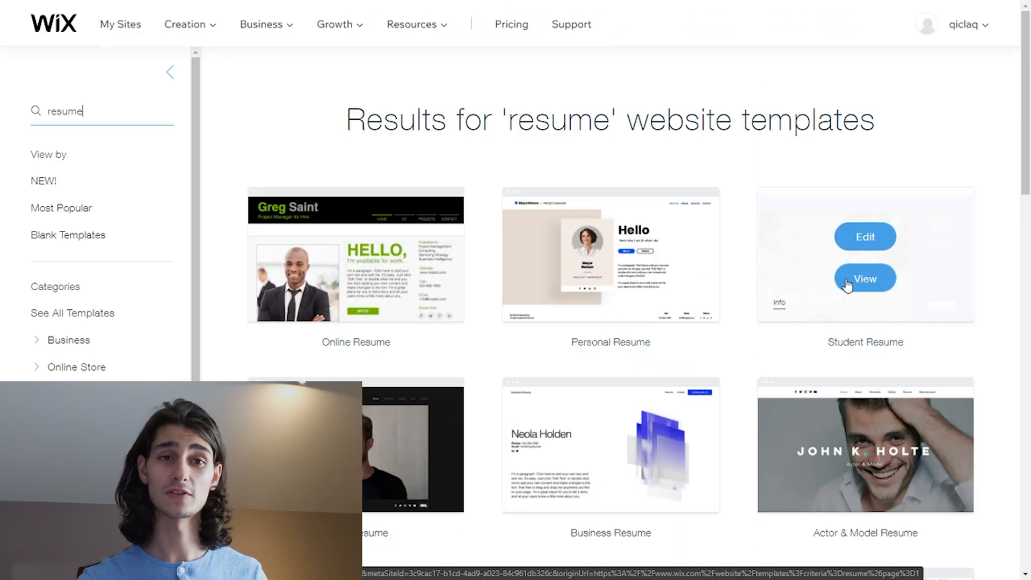
pyautogui.click(865, 278)
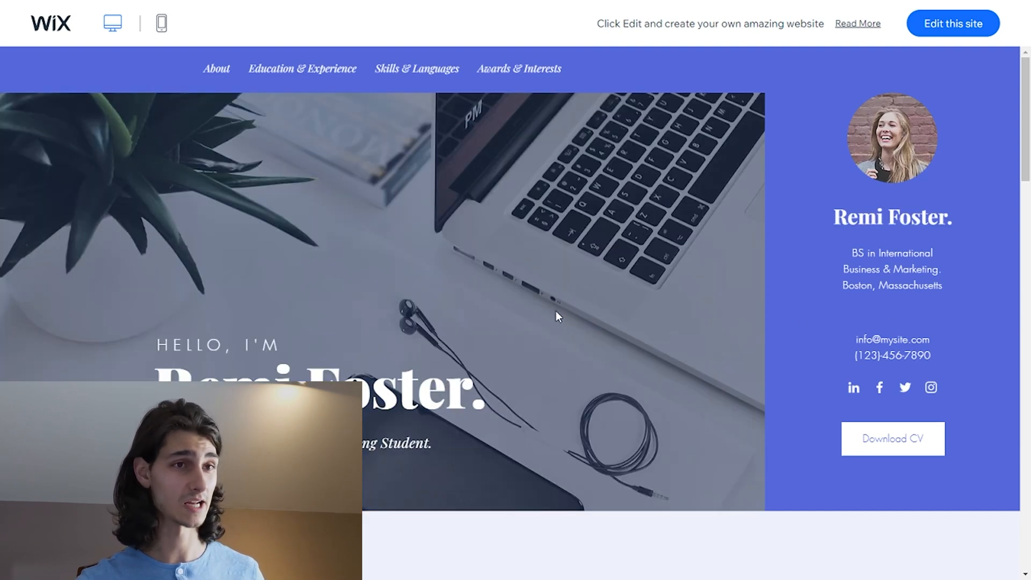
# - Examine the Student Resume template's About, Education, Experience, and Skills & Languages sections
pyautogui.scroll(-10, 556, 311)
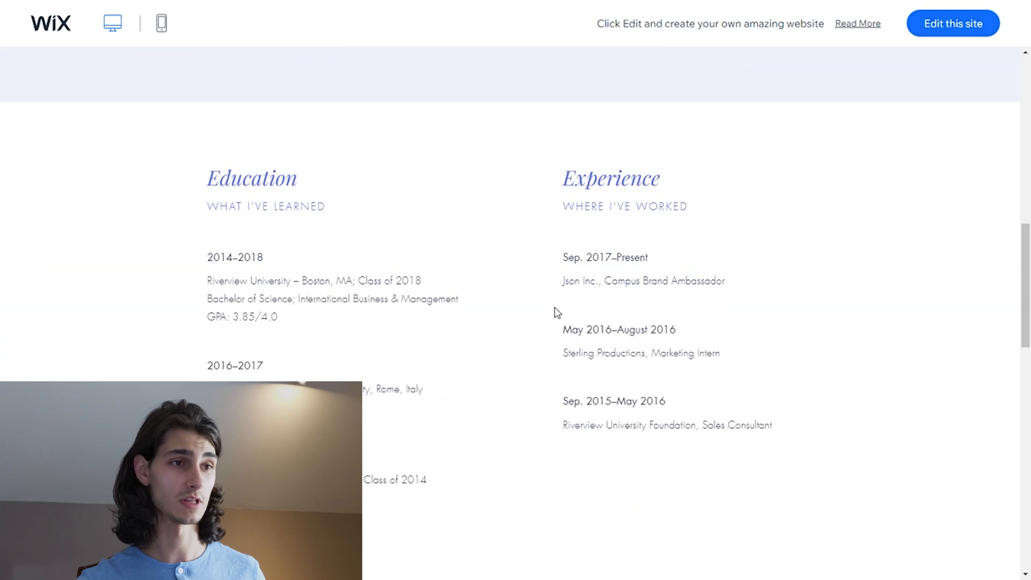
pyautogui.scroll(10, 556, 314)
pyautogui.scroll(-5, 557, 320)
pyautogui.scroll(-3, 559, 321)
pyautogui.scroll(3, 591, 320)
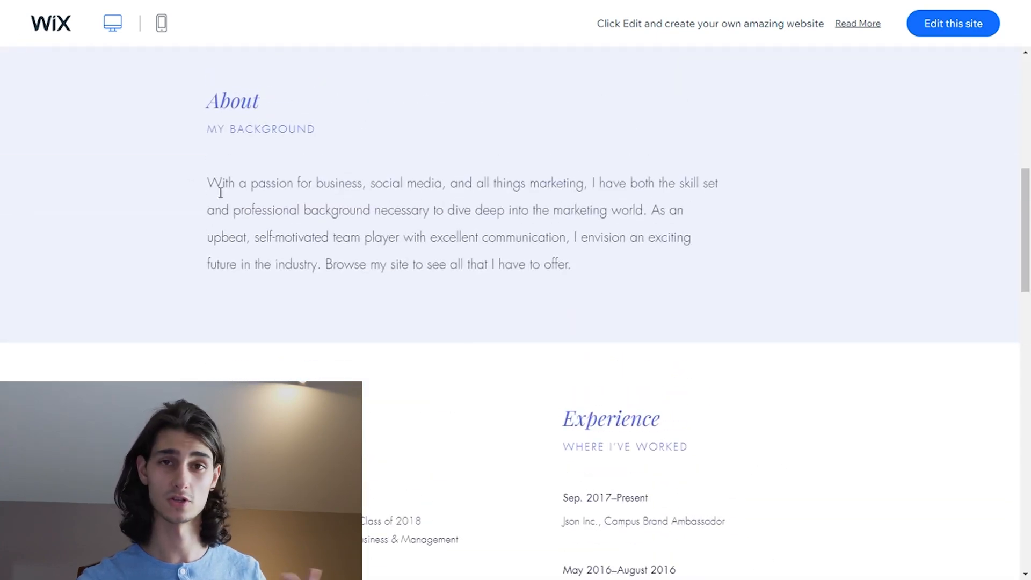
pyautogui.scroll(-5, 451, 271)
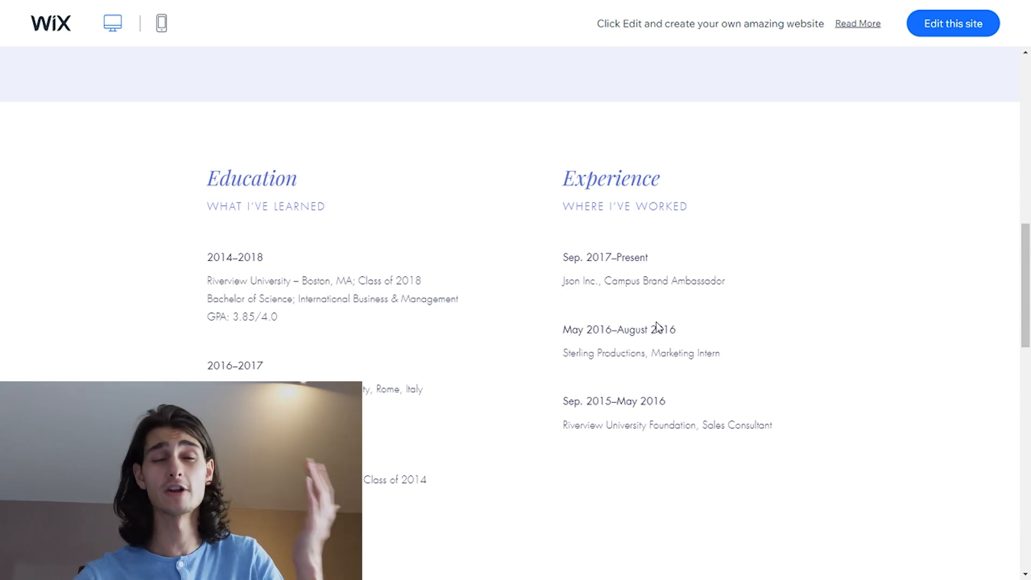
pyautogui.scroll(-8, 669, 341)
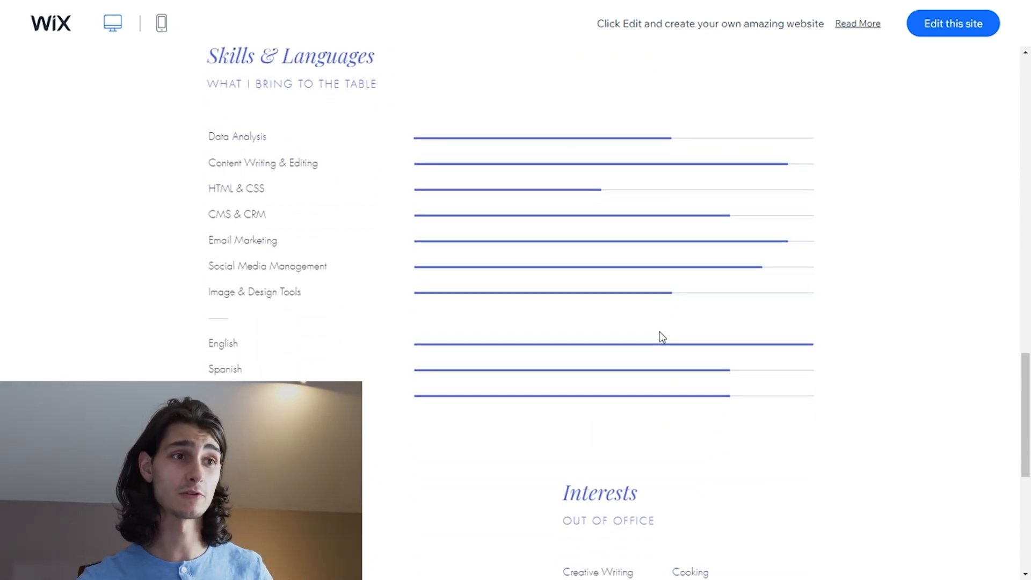
pyautogui.scroll(3, 435, 185)
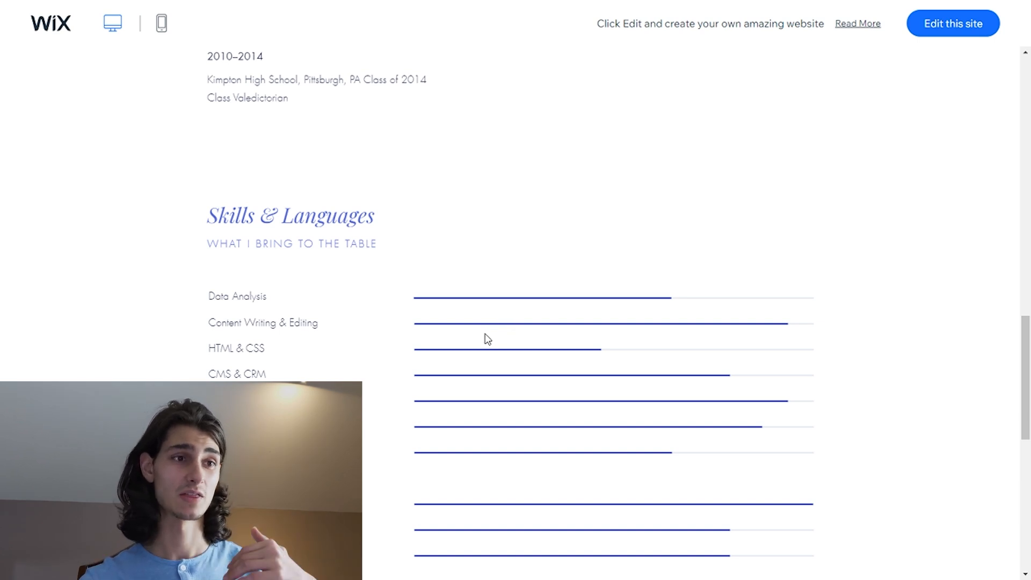
pyautogui.scroll(-3, 490, 337)
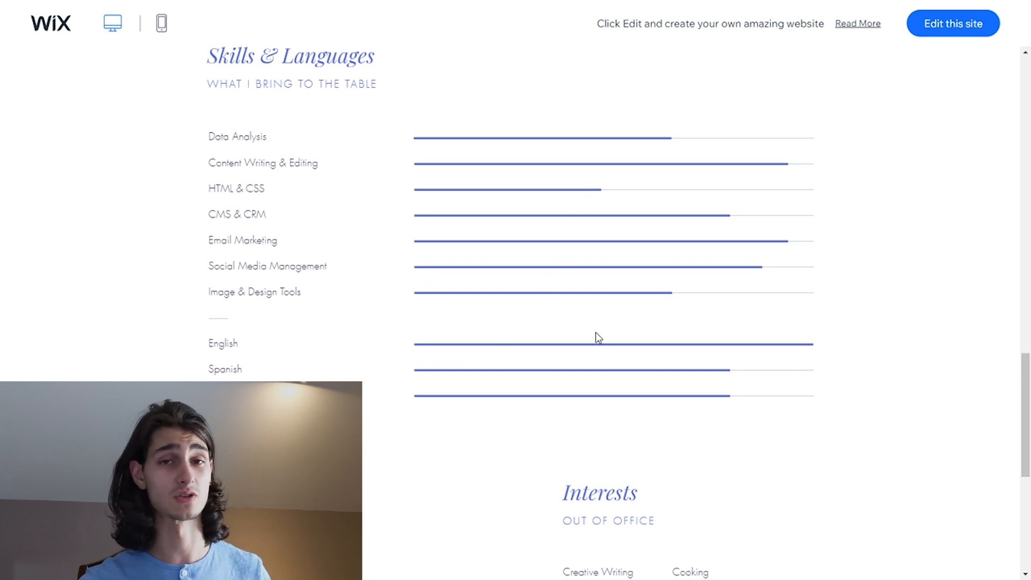
pyautogui.scroll(-1, 595, 333)
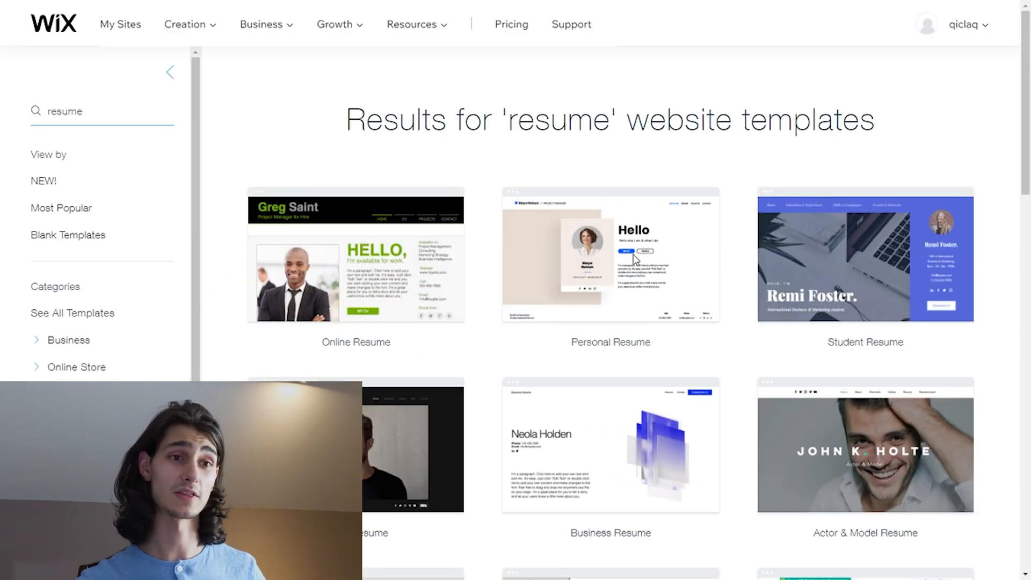
# - Open a preview of the Personal Resume template and review its About Me page
pyautogui.moveTo(618, 268)
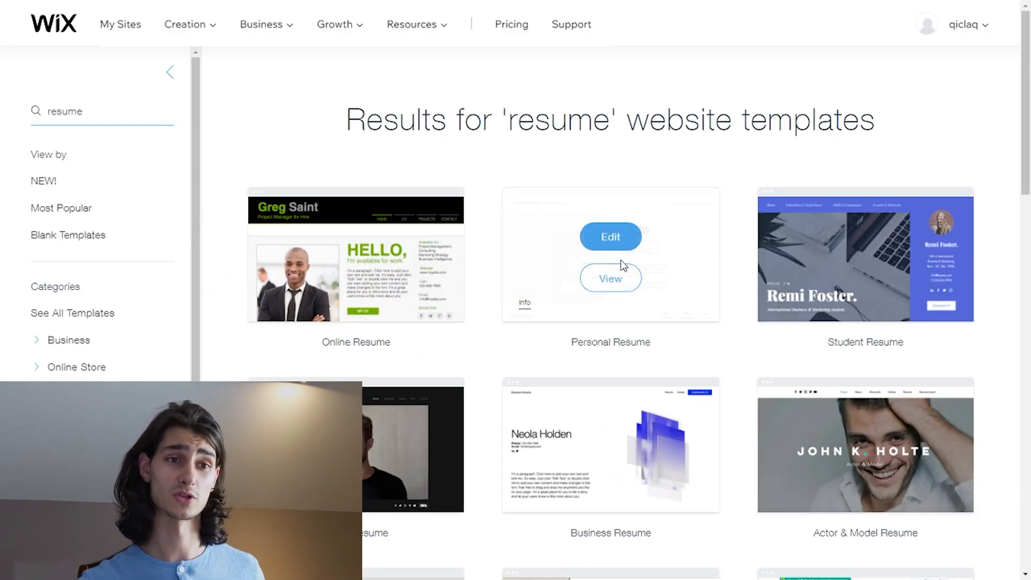
pyautogui.click(616, 276)
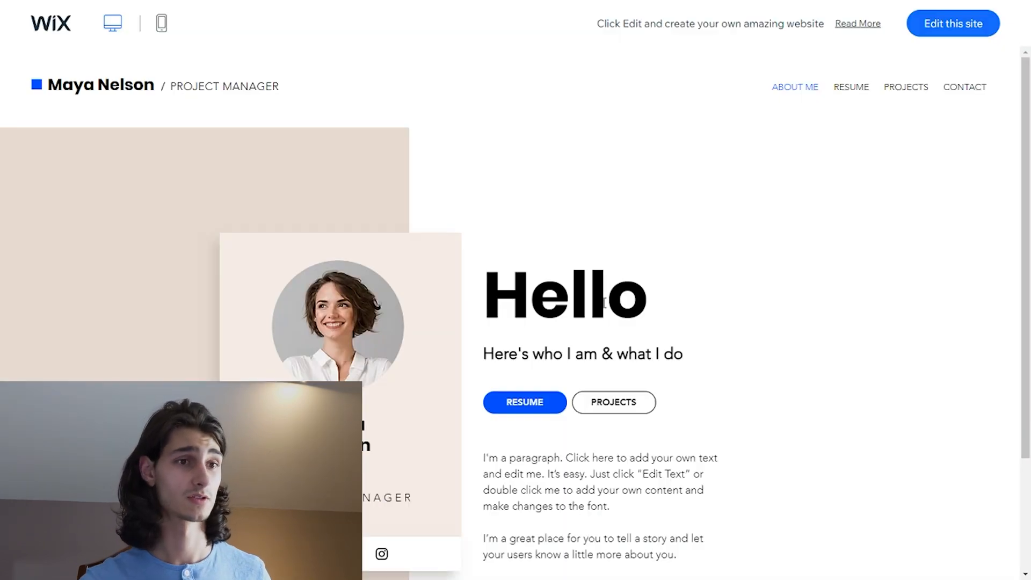
pyautogui.scroll(-2, 741, 360)
pyautogui.scroll(2, 784, 390)
pyautogui.scroll(-2, 773, 396)
pyautogui.scroll(2, 764, 396)
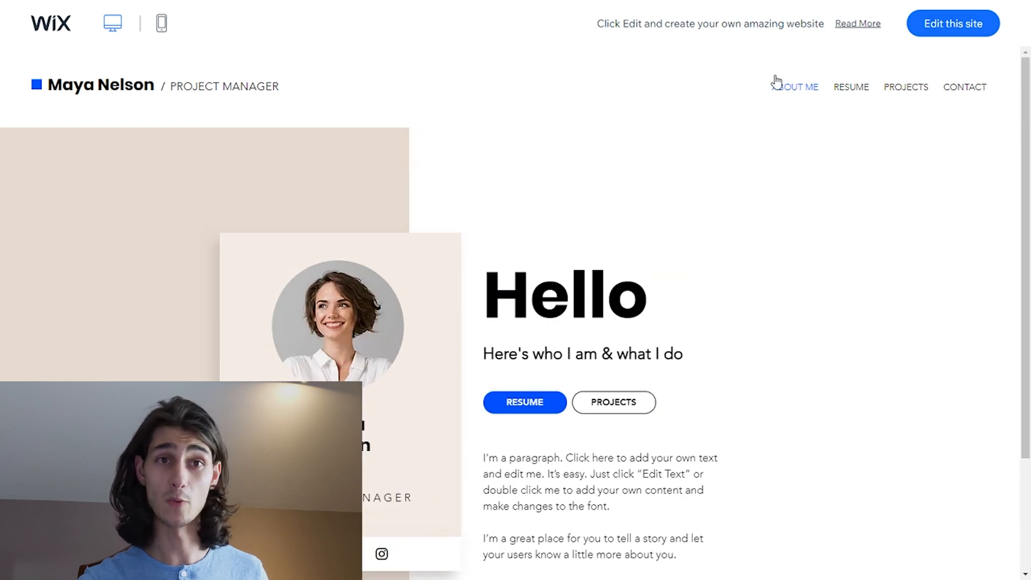
# - View the Personal Resume template's Resume page and examine its Experience, Professional skillset and Languages sections and the Download CV option
pyautogui.click(857, 96)
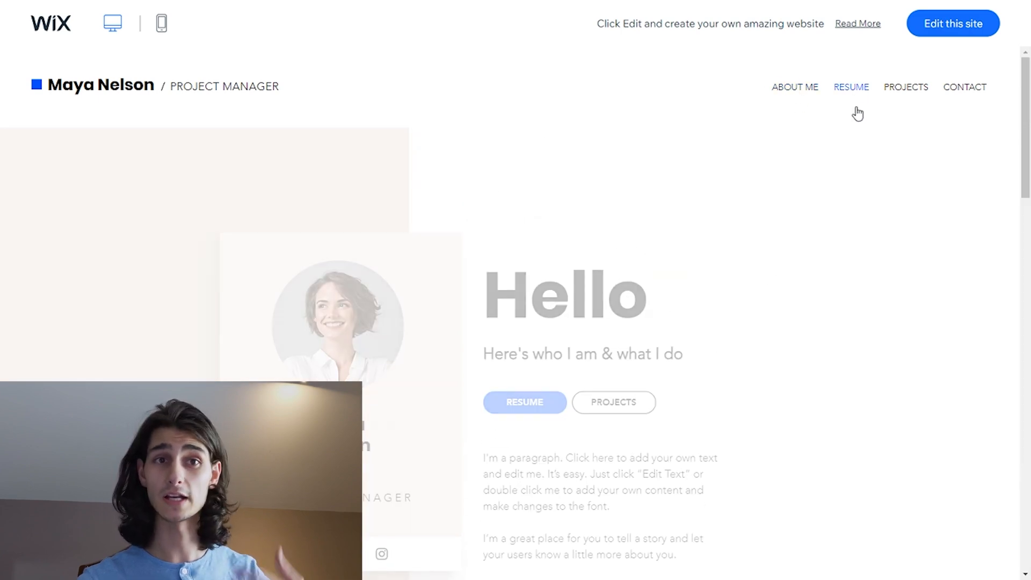
pyautogui.scroll(-3, 841, 275)
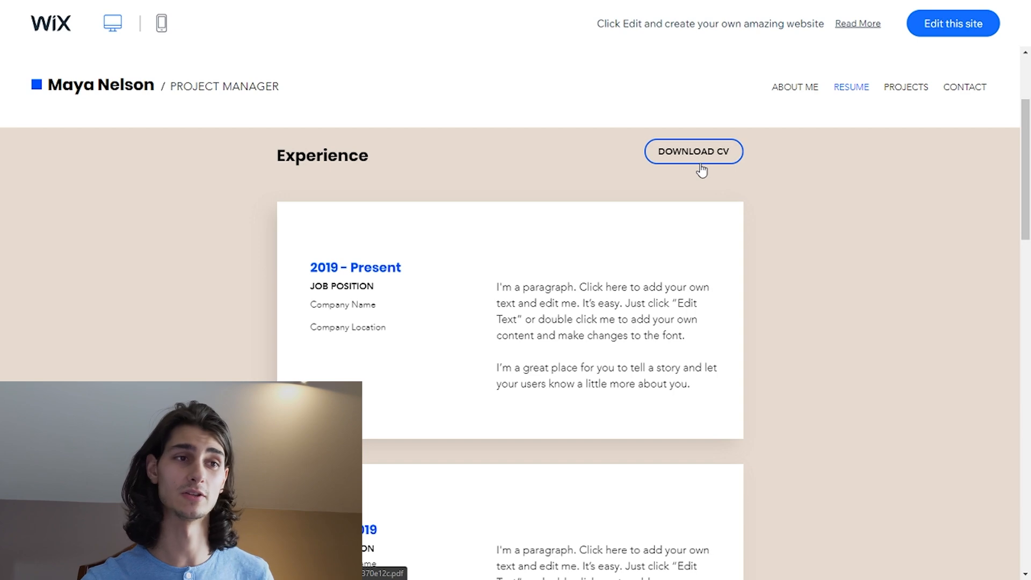
pyautogui.scroll(-6, 693, 158)
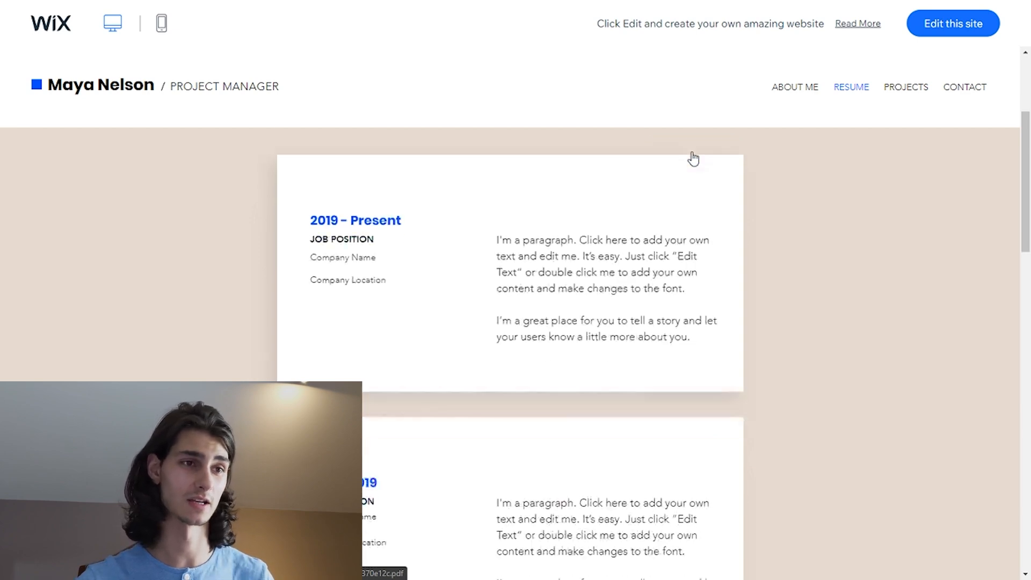
pyautogui.scroll(-4, 693, 158)
pyautogui.scroll(15, 676, 223)
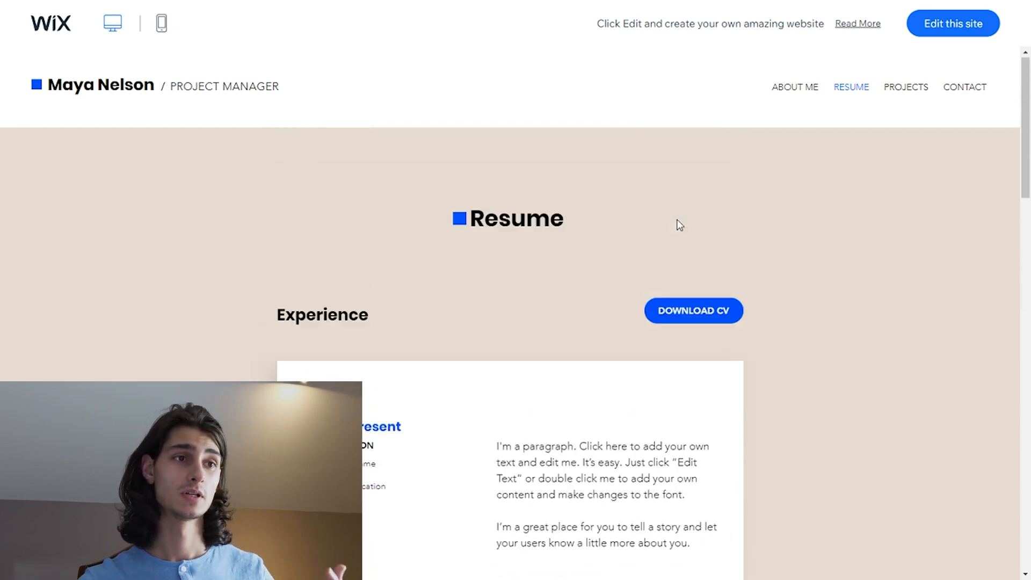
pyautogui.scroll(-4, 676, 225)
pyautogui.scroll(-10, 666, 236)
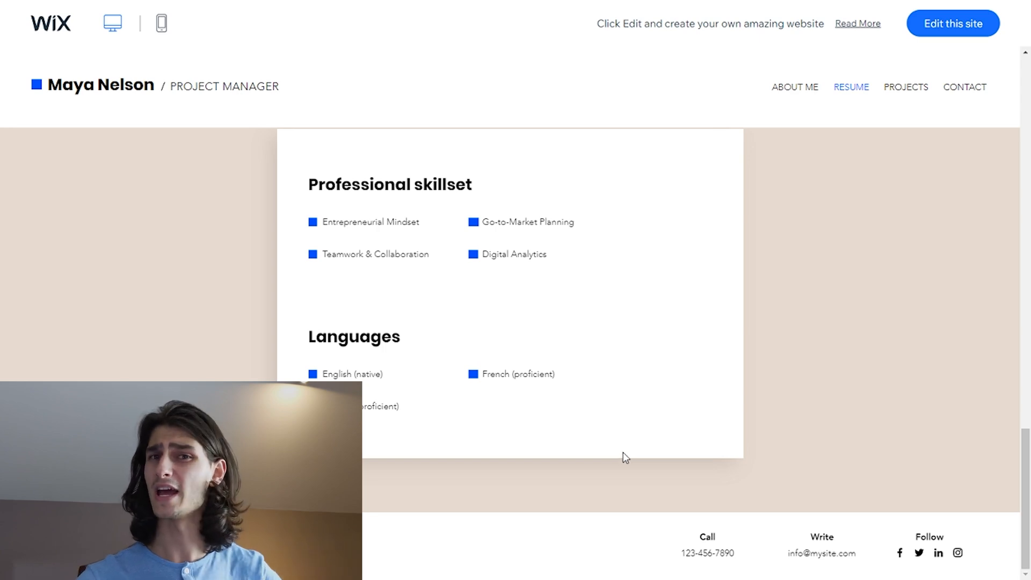
pyautogui.scroll(5, 658, 486)
pyautogui.scroll(10, 660, 478)
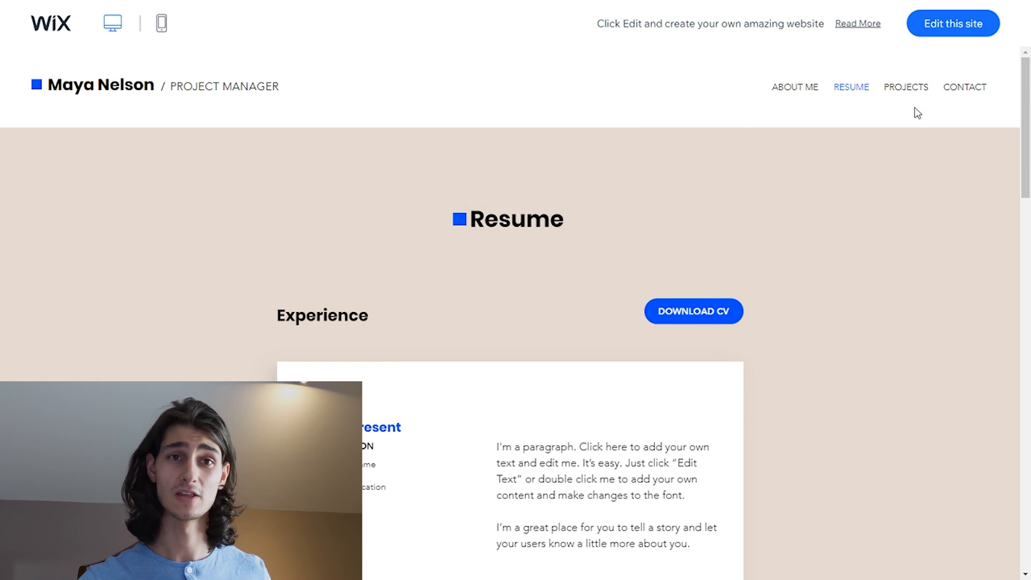
# - View the template's Projects page and review the layout of its project entries
pyautogui.click(909, 92)
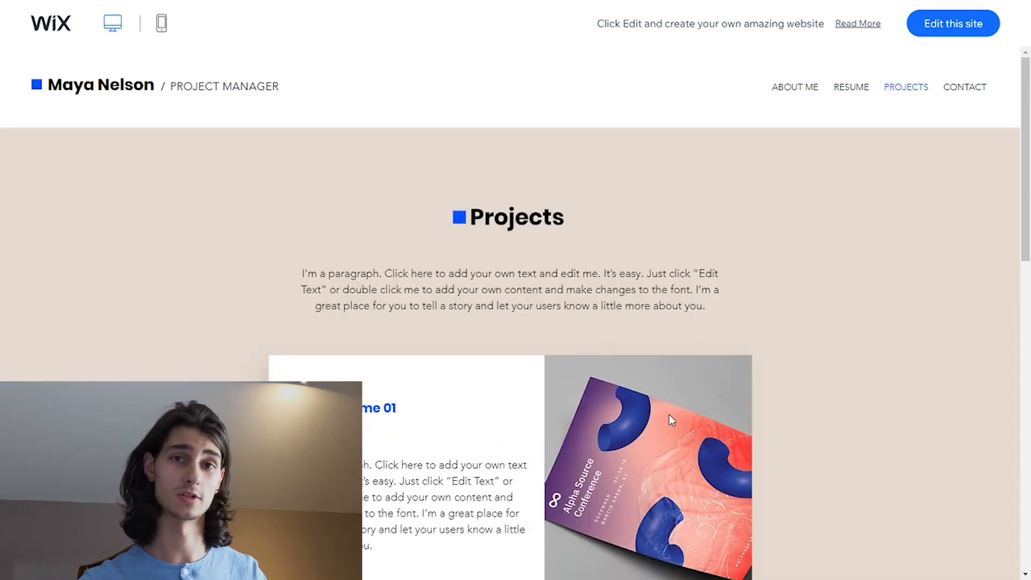
pyautogui.scroll(-10, 658, 428)
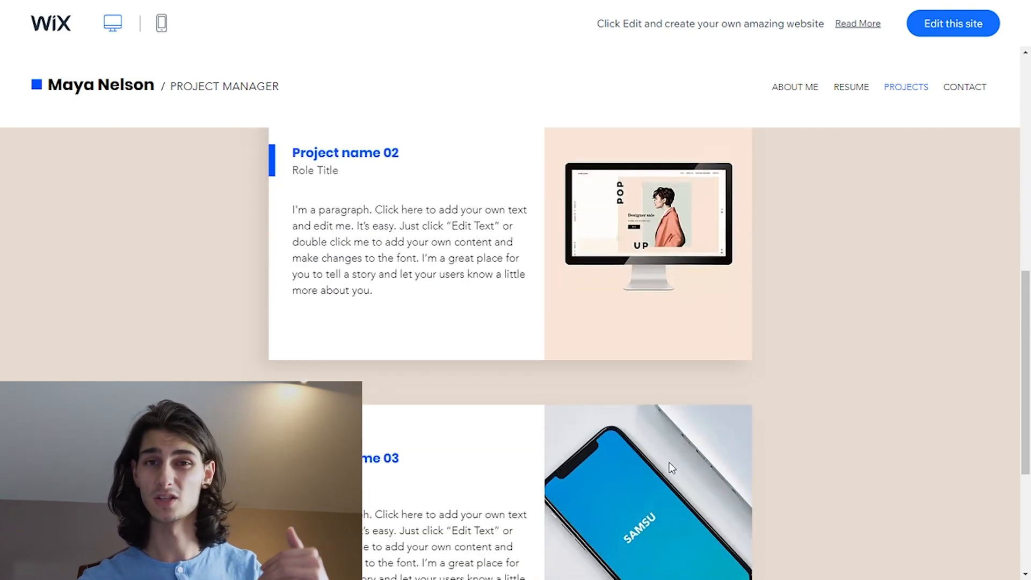
pyautogui.scroll(3, 733, 477)
pyautogui.scroll(9, 734, 481)
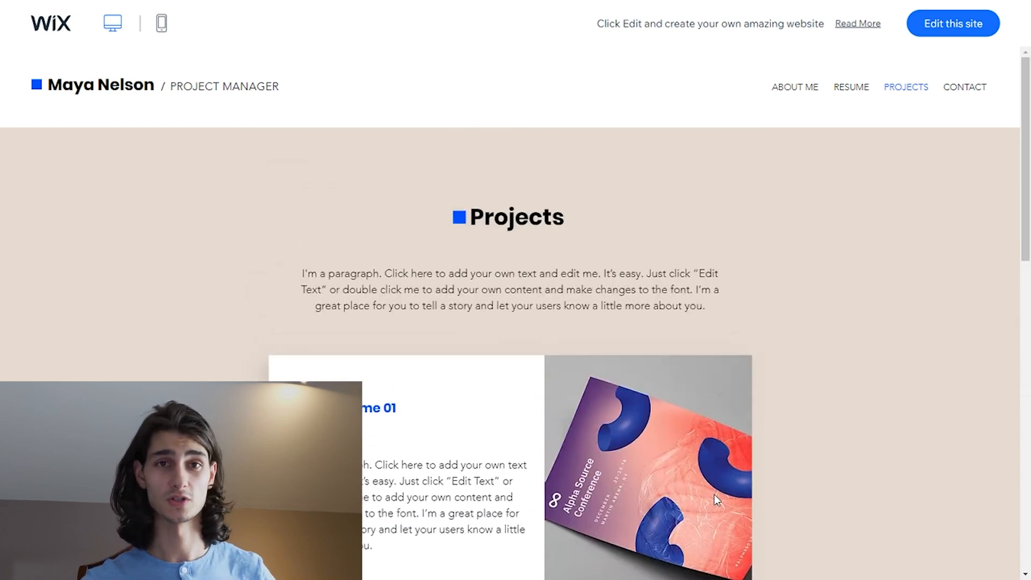
pyautogui.scroll(-5, 701, 494)
# - View the template's Contact page and examine the fields of its Let's talk form and the footer details
pyautogui.click(986, 103)
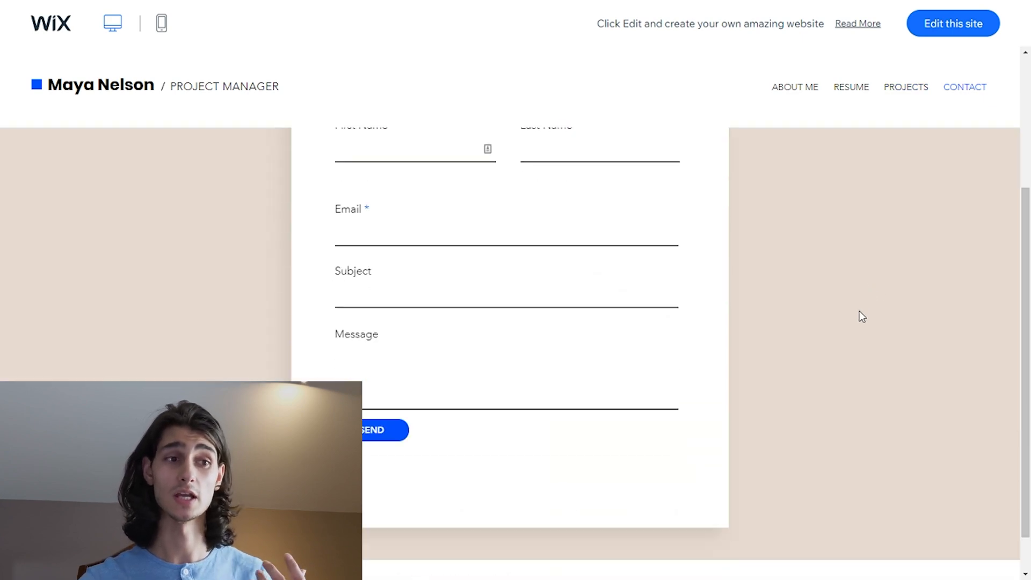
pyautogui.scroll(-1, 860, 312)
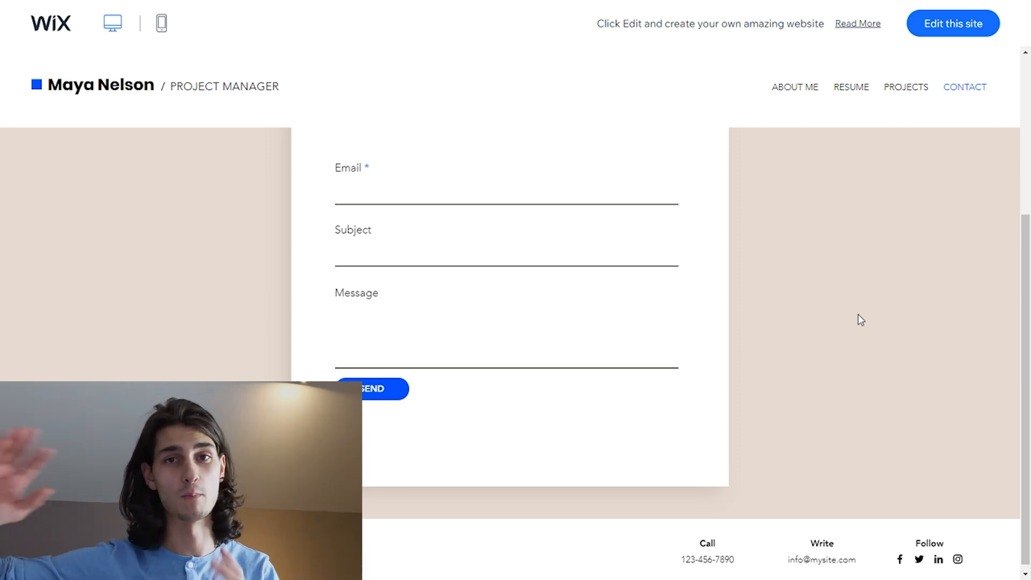
pyautogui.scroll(4, 702, 376)
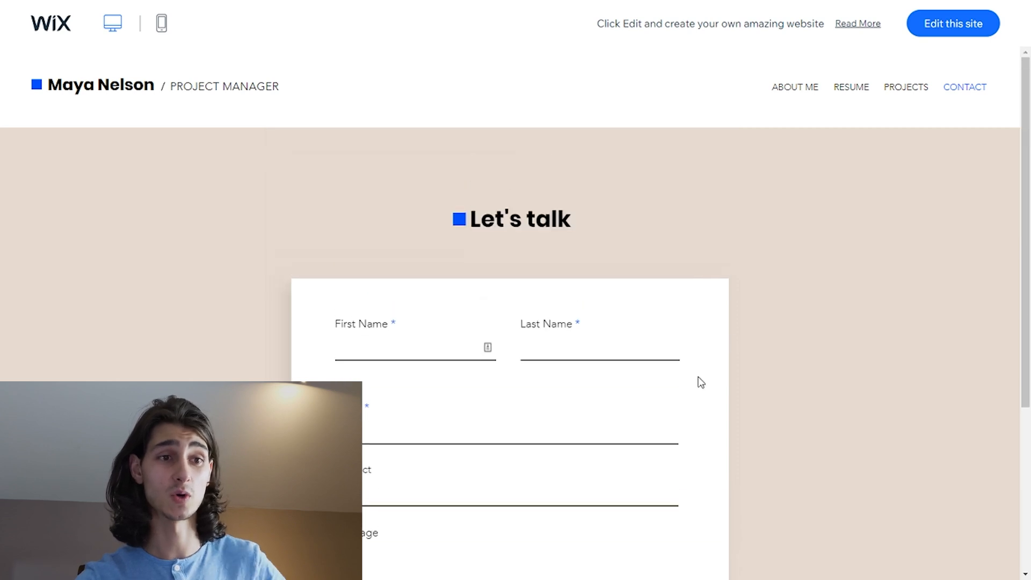
pyautogui.scroll(-3, 692, 401)
pyautogui.click(674, 331)
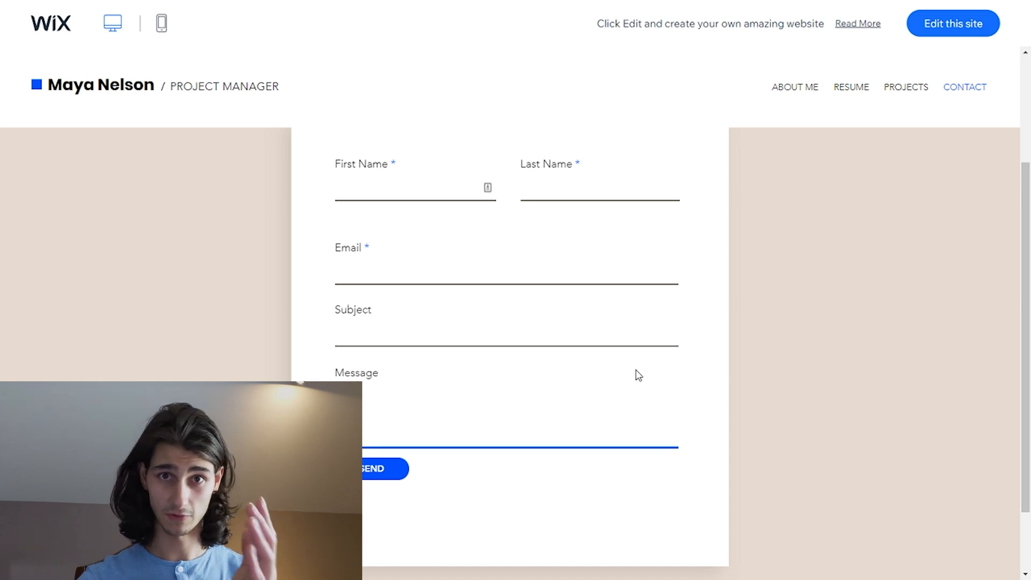
pyautogui.scroll(3, 654, 387)
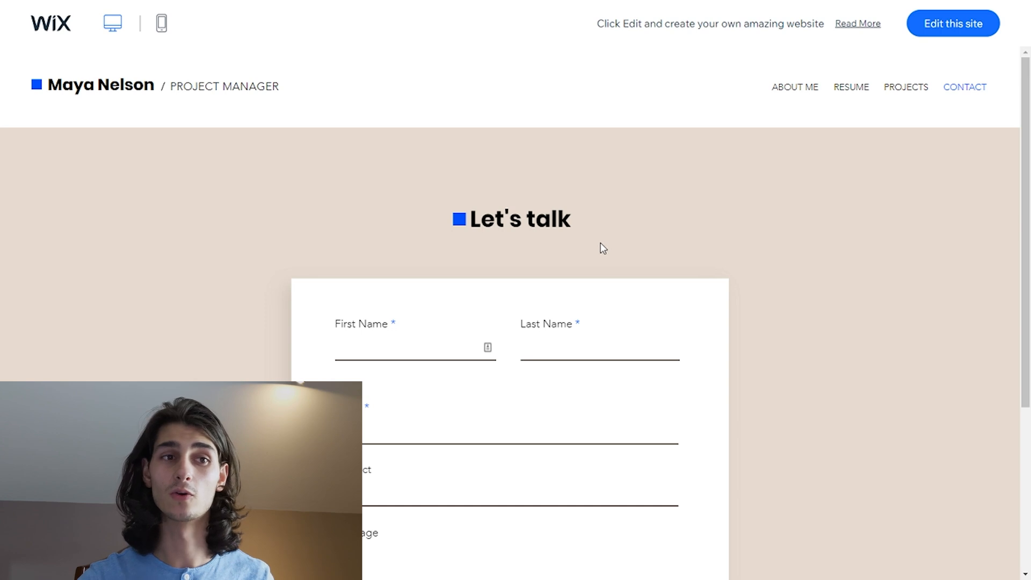
pyautogui.scroll(-2, 620, 256)
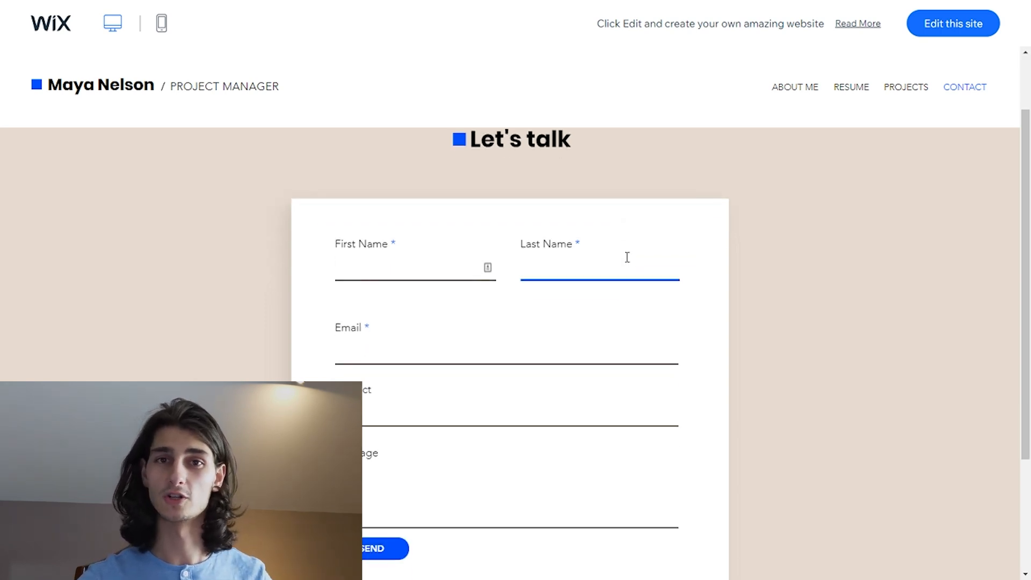
pyautogui.scroll(-2, 621, 260)
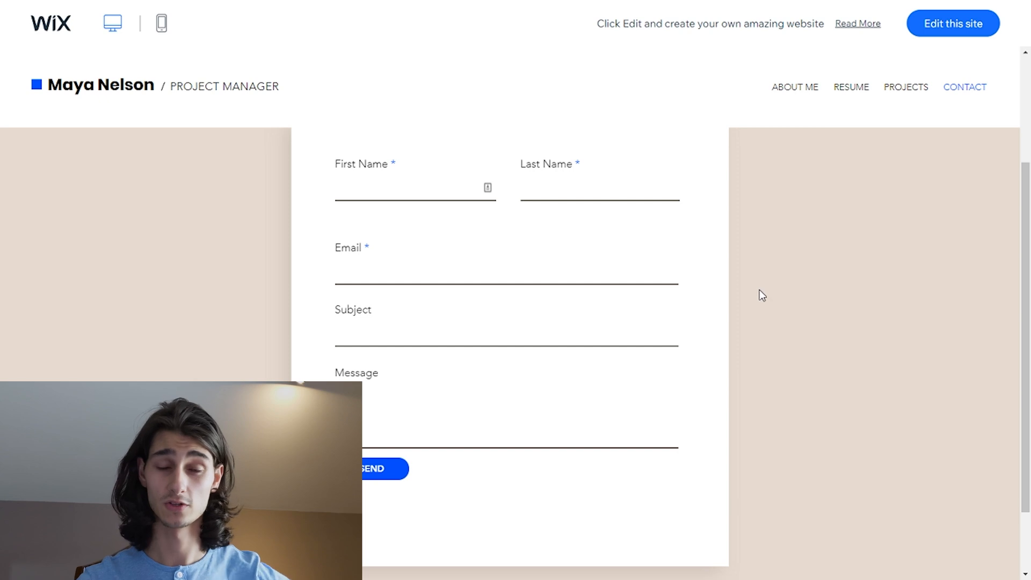
# - Open the Personal Resume template for editing and move the floating editing toolbar clear of the site's Contact menu item
pyautogui.click(928, 26)
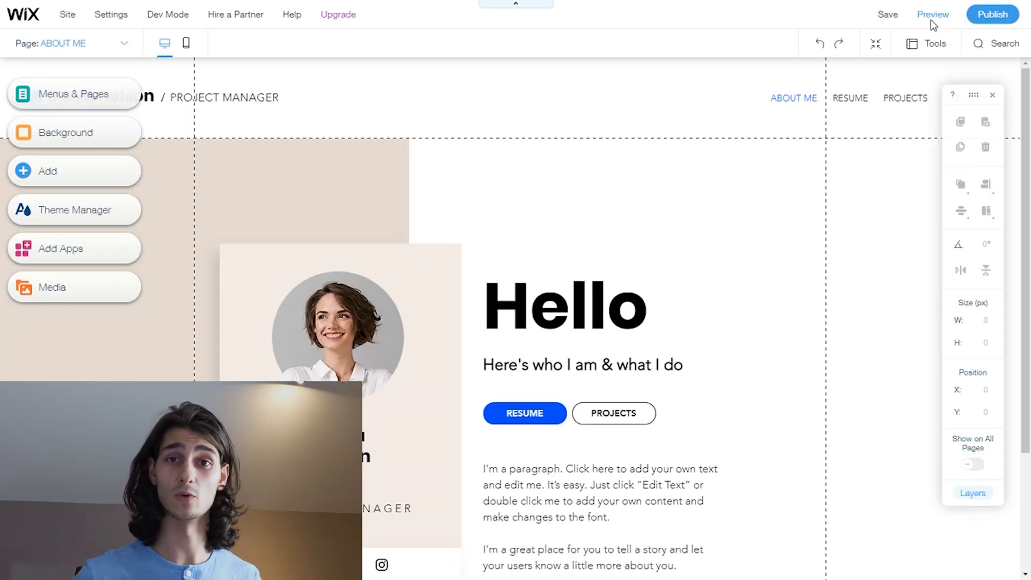
pyautogui.scroll(-3, 496, 285)
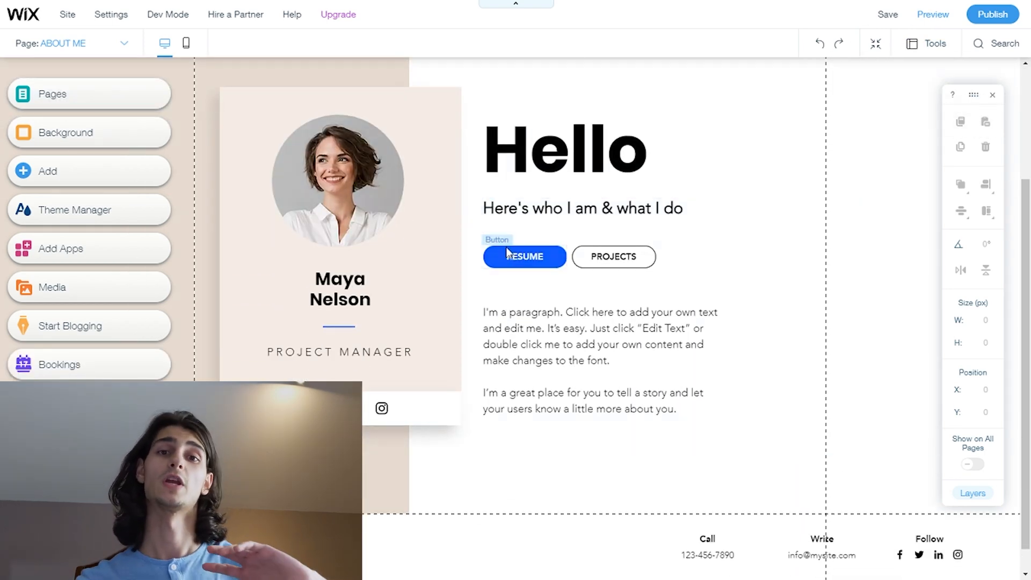
pyautogui.scroll(3, 507, 248)
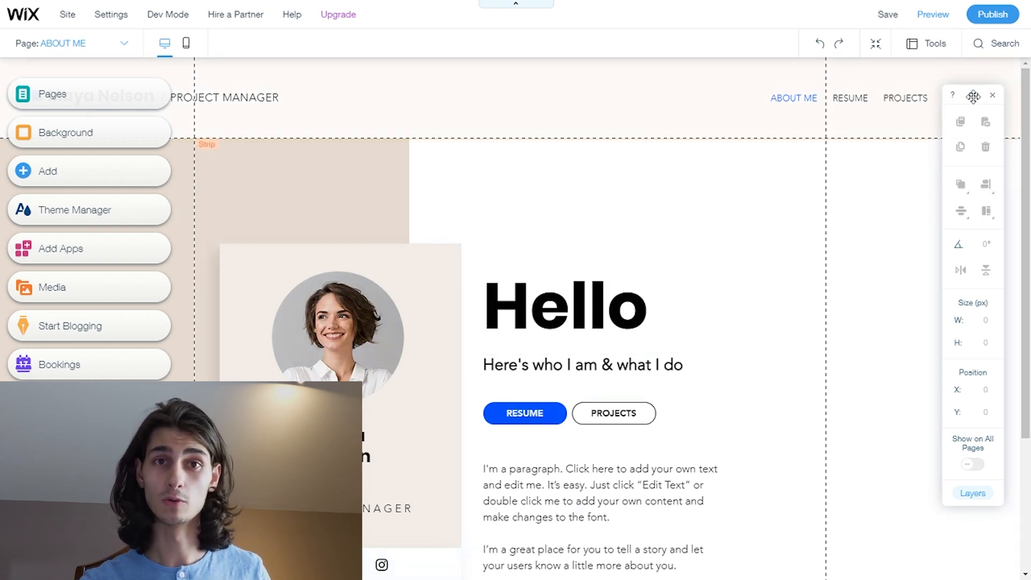
pyautogui.moveTo(973, 95); pyautogui.dragTo(962, 119)
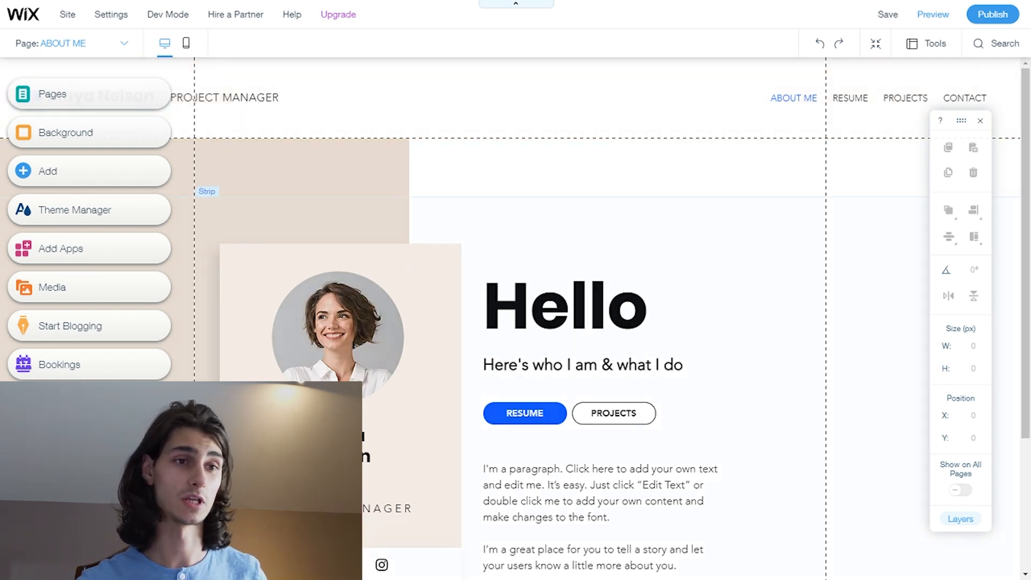
# - Replace the "Hello" heading on the About Me page with "Welcome" and reduce its font size to fit on one line
pyautogui.click(590, 317)
pyautogui.doubleClick(647, 320)
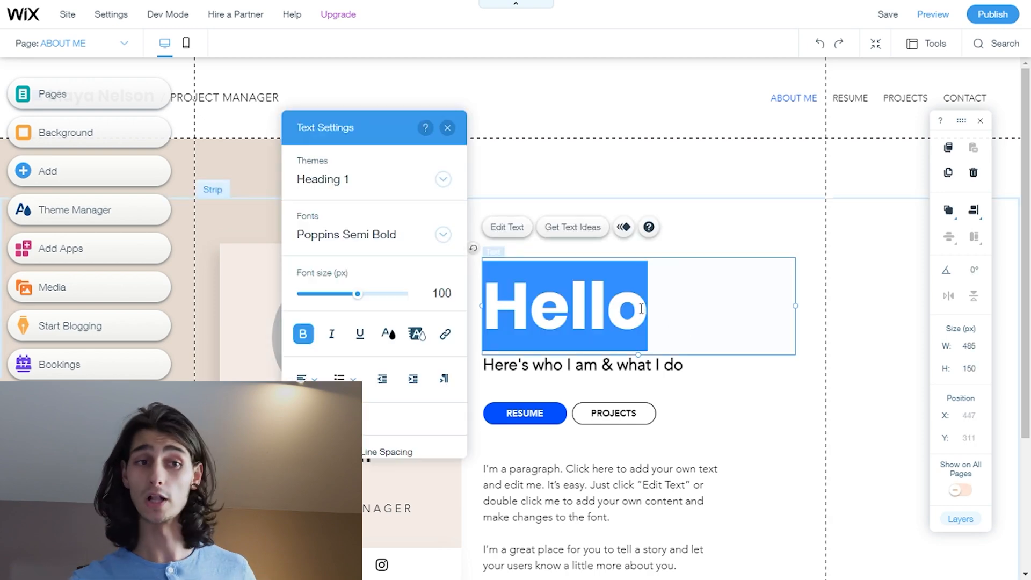
pyautogui.write('Welcome')
pyautogui.moveTo(570, 425); pyautogui.dragTo(477, 295)
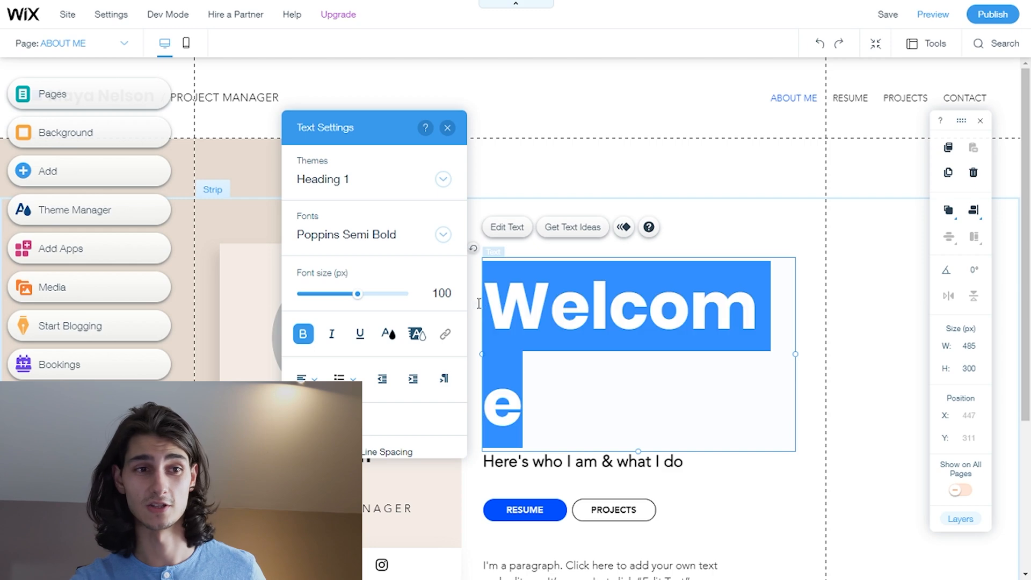
pyautogui.moveTo(358, 297); pyautogui.dragTo(352, 298)
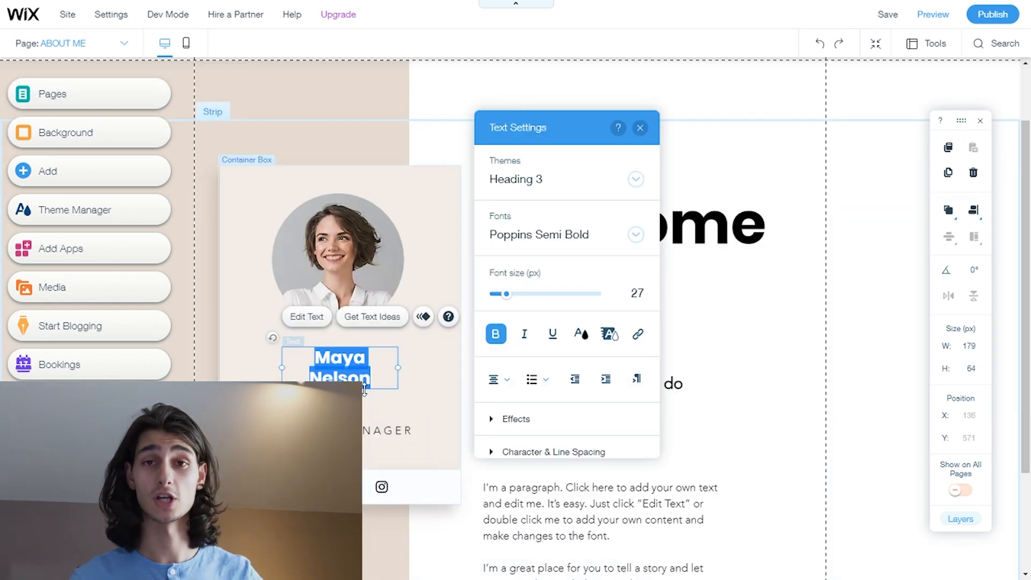
# - Replace the sample name under the profile photo with the site owner's first name
pyautogui.write('Patrick')
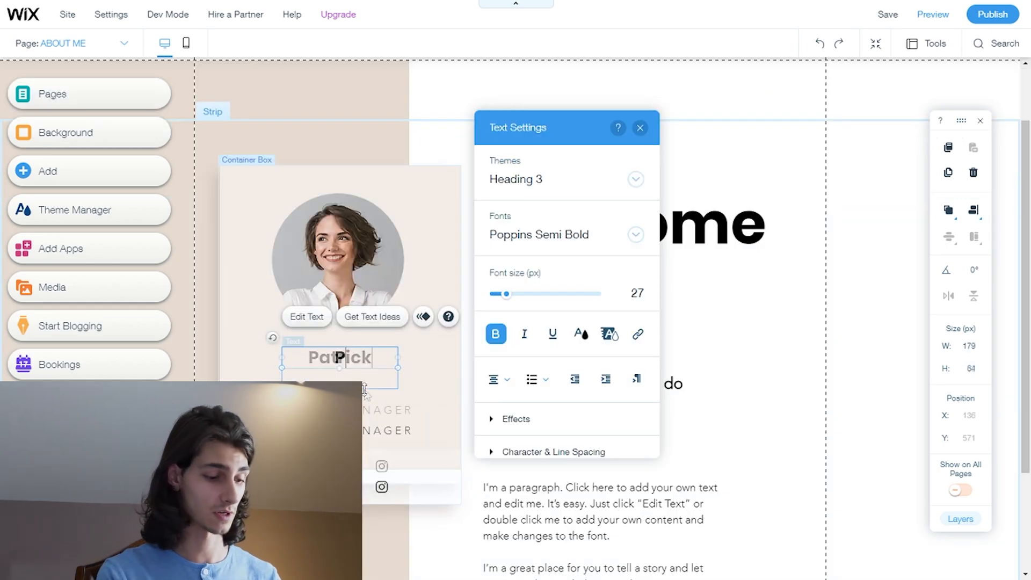
pyautogui.click(385, 408)
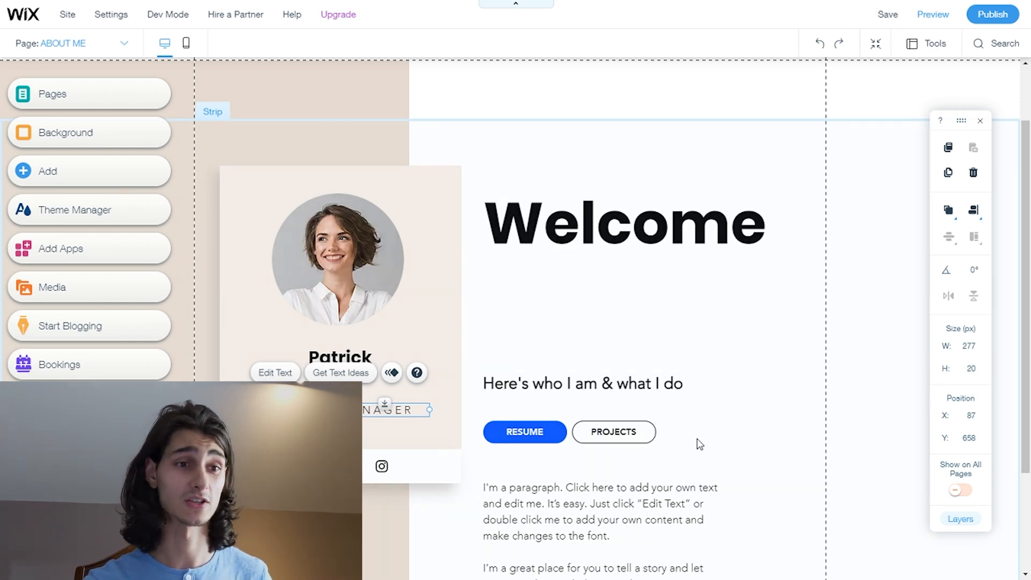
# - Select the About Me paragraph and the Resume and Projects buttons in turn to inspect their editing options
pyautogui.scroll(-3, 697, 445)
pyautogui.click(595, 340)
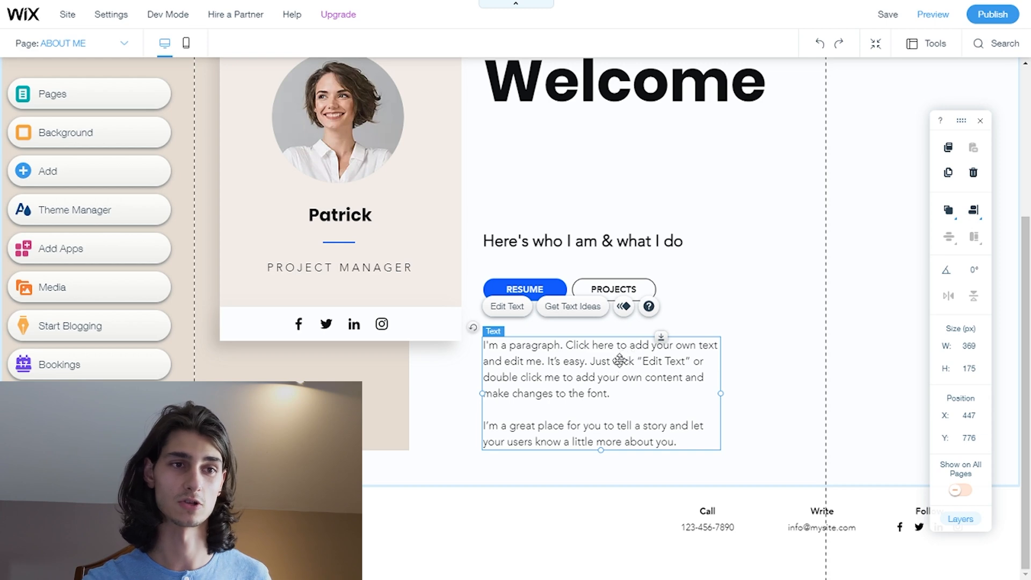
pyautogui.click(672, 310)
pyautogui.click(529, 289)
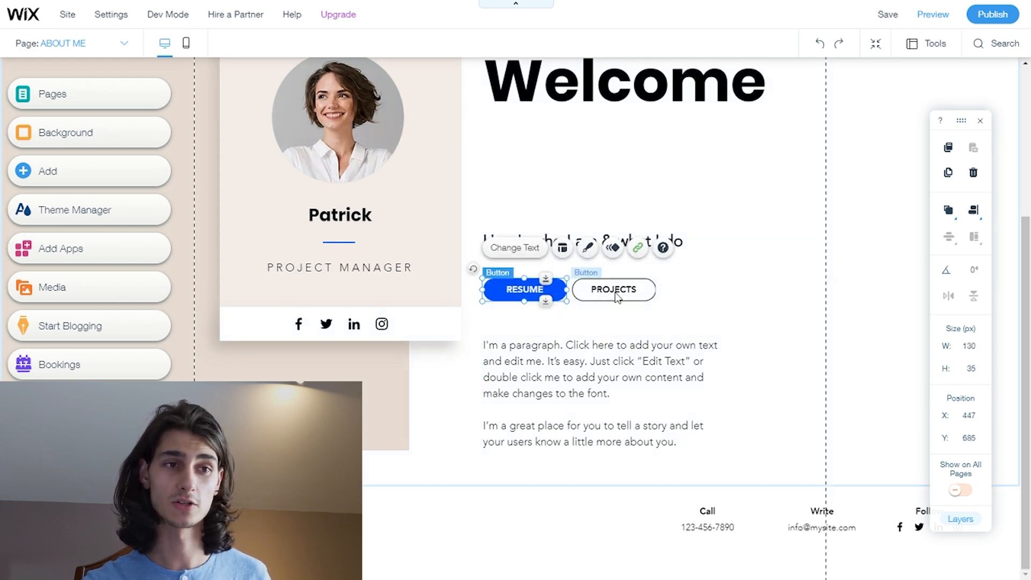
pyautogui.click(617, 295)
# - Review the Resume button's link settings on the About Me page, including the target page choices and the new or current window options
pyautogui.click(525, 293)
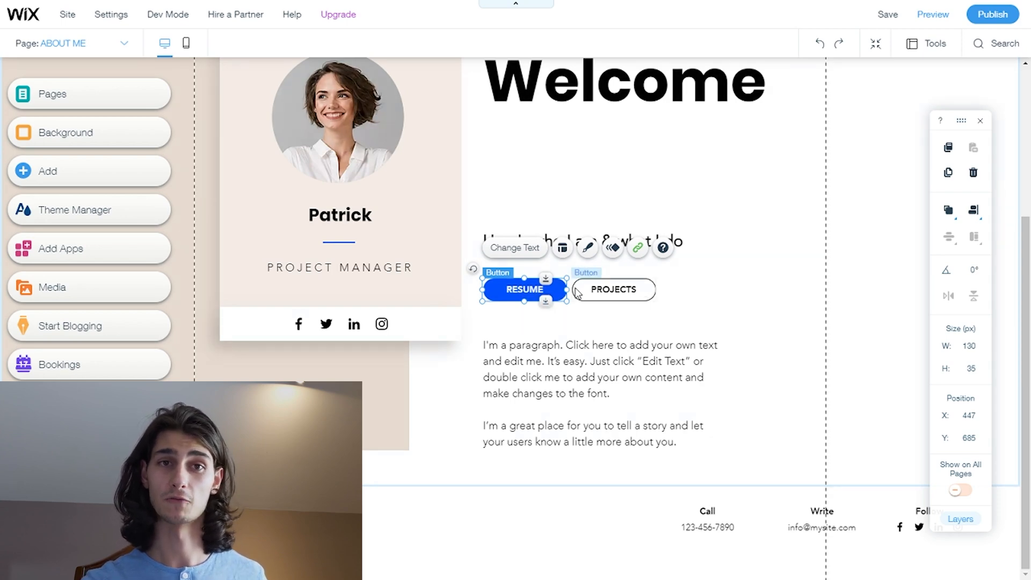
pyautogui.click(638, 248)
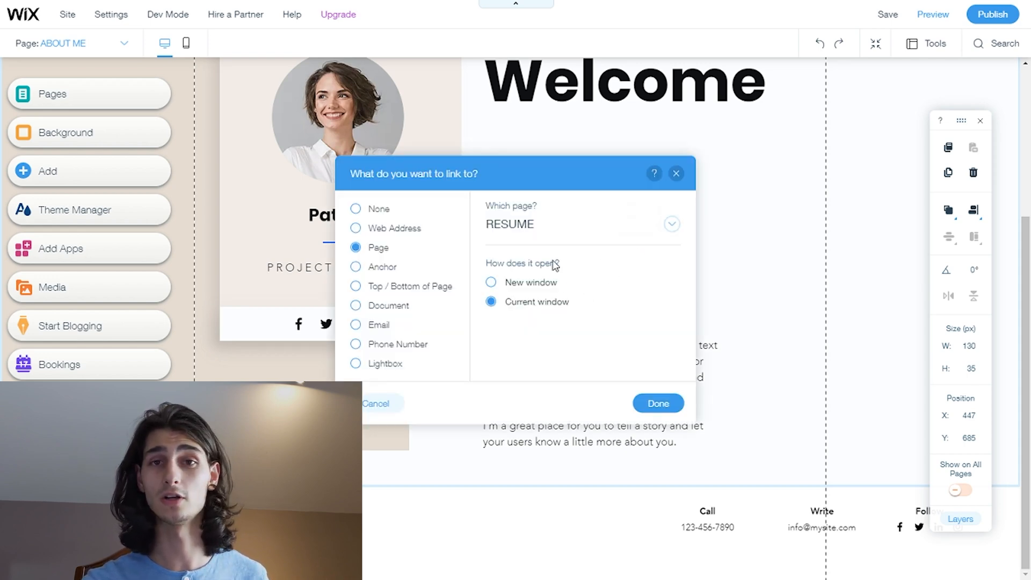
pyautogui.click(669, 226)
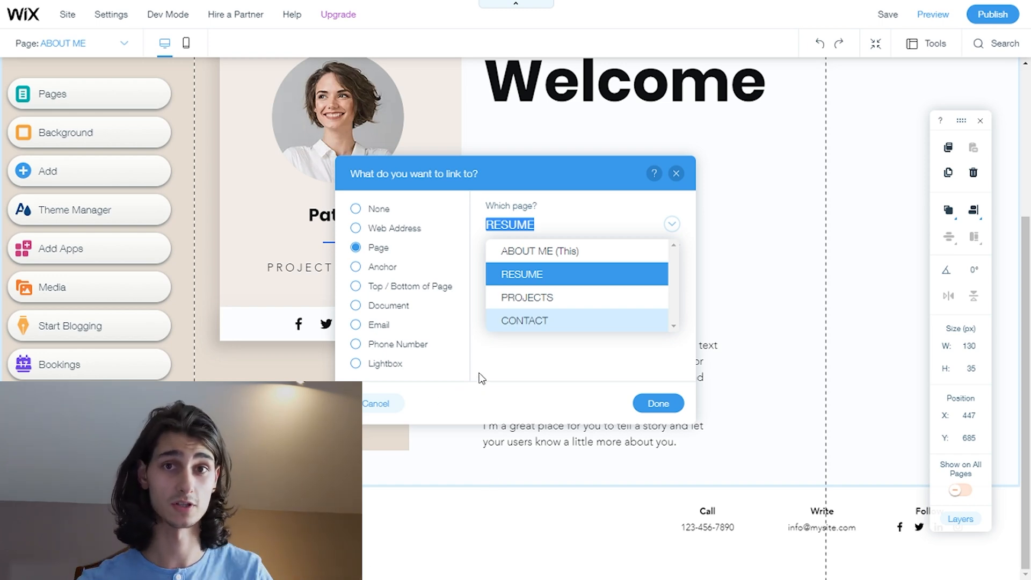
pyautogui.click(651, 403)
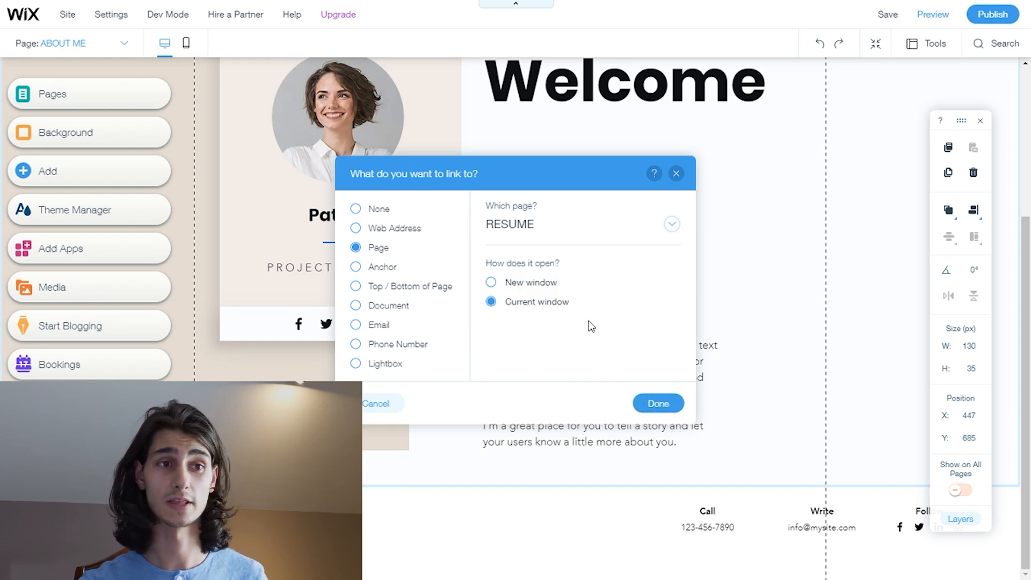
pyautogui.click(522, 285)
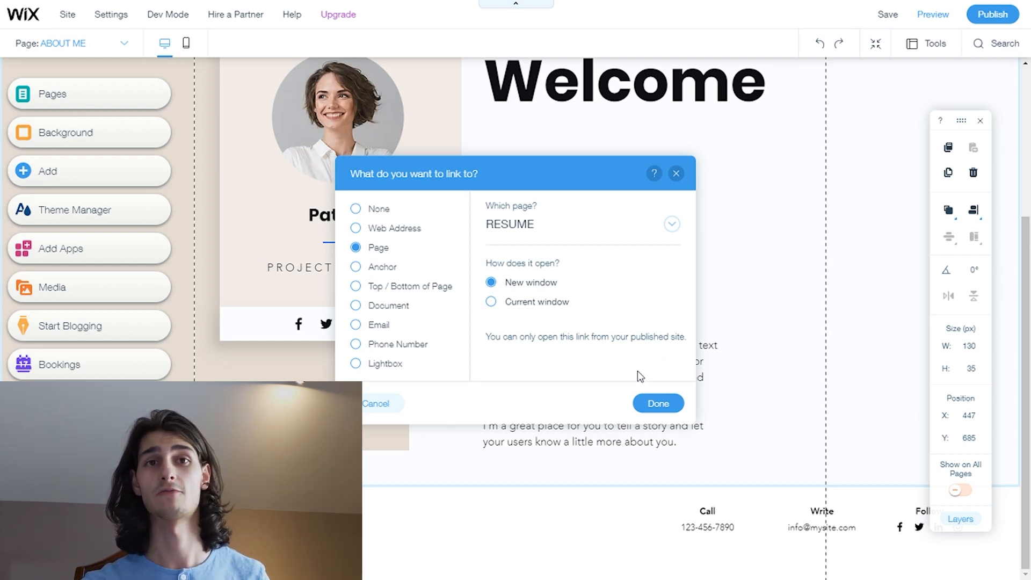
pyautogui.click(543, 303)
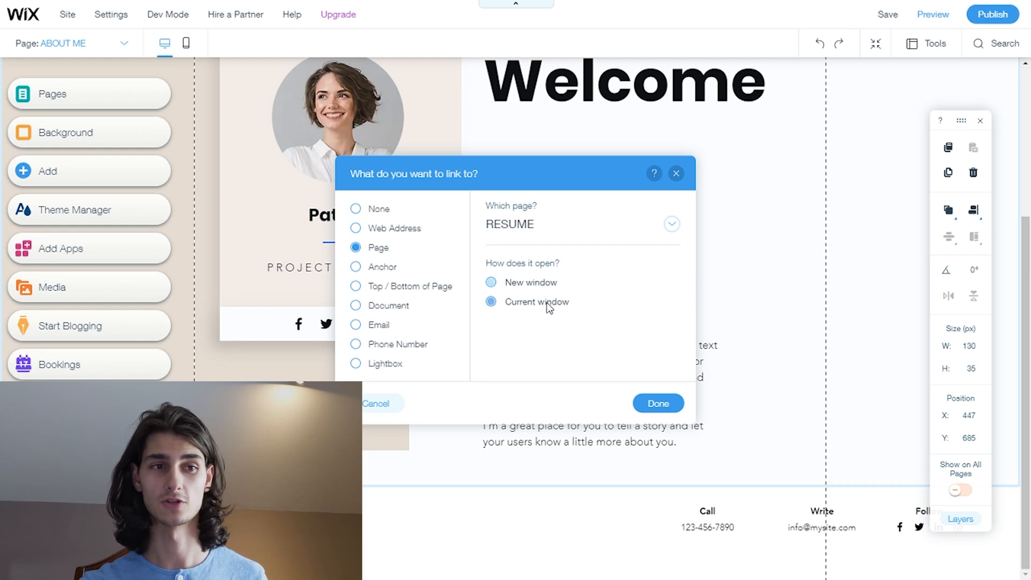
pyautogui.click(645, 401)
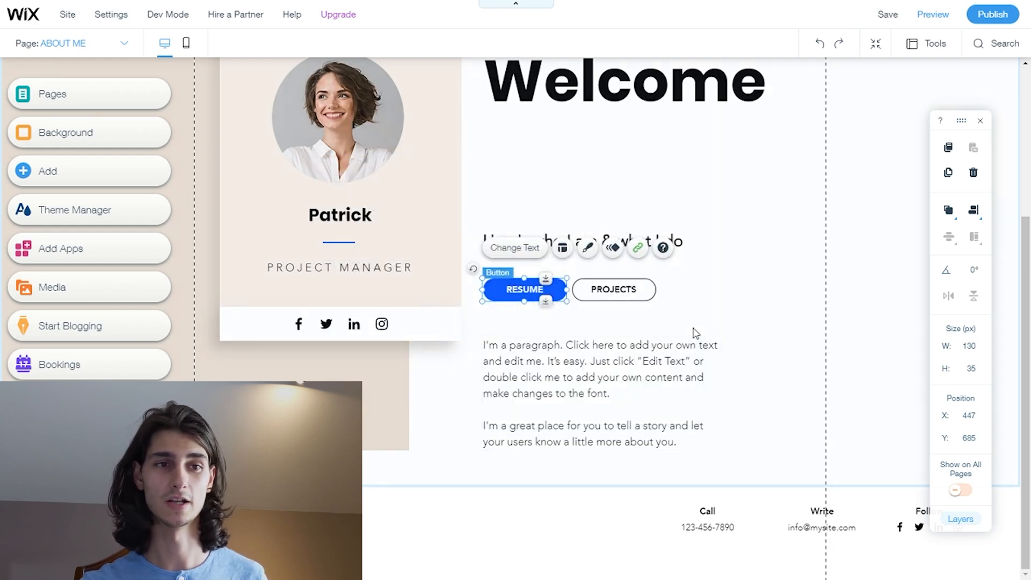
# - Browse the image sources for replacing the profile photo, including My Boards and Media from Wix
pyautogui.scroll(3, 610, 391)
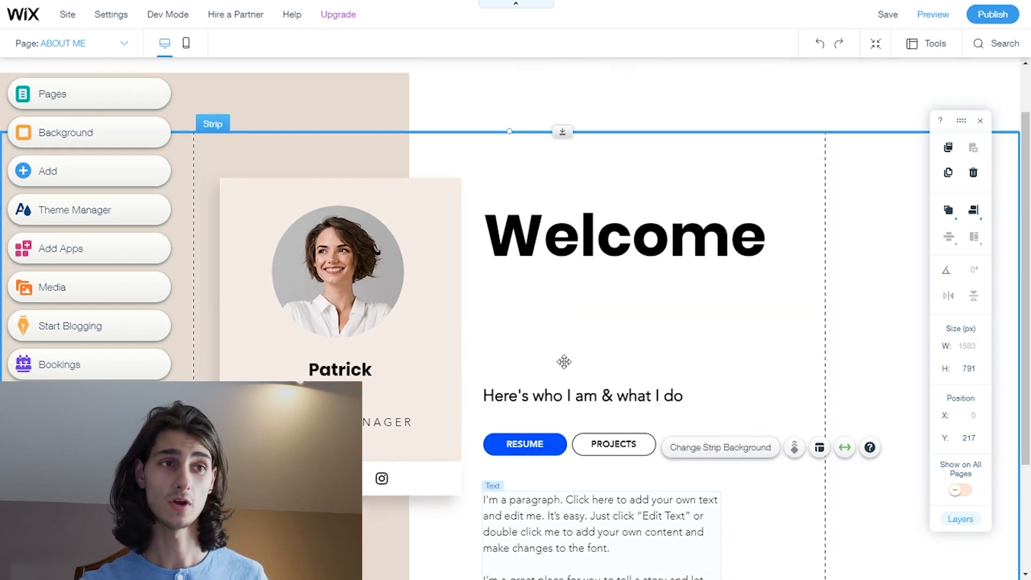
pyautogui.click(367, 287)
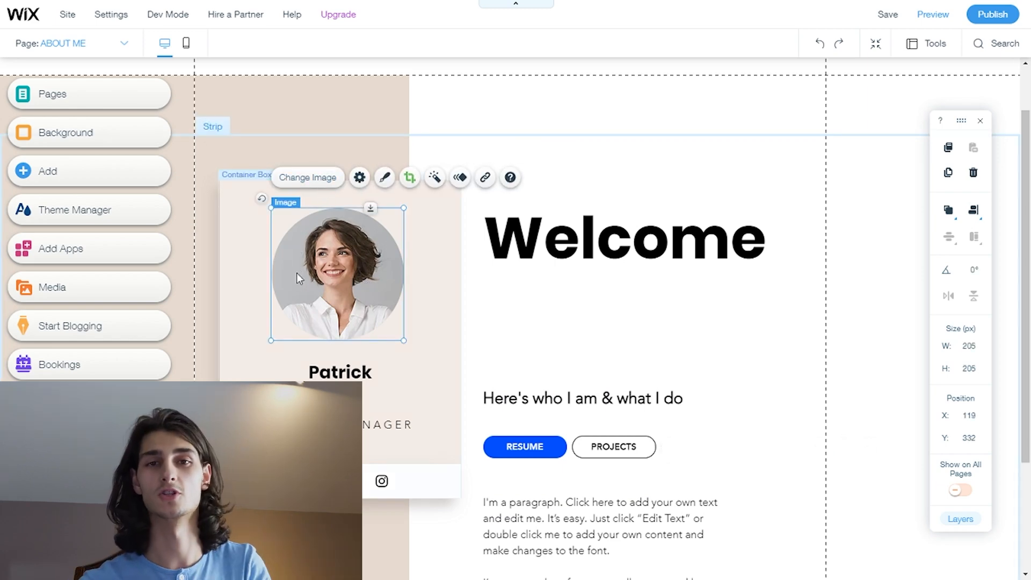
pyautogui.doubleClick(298, 252)
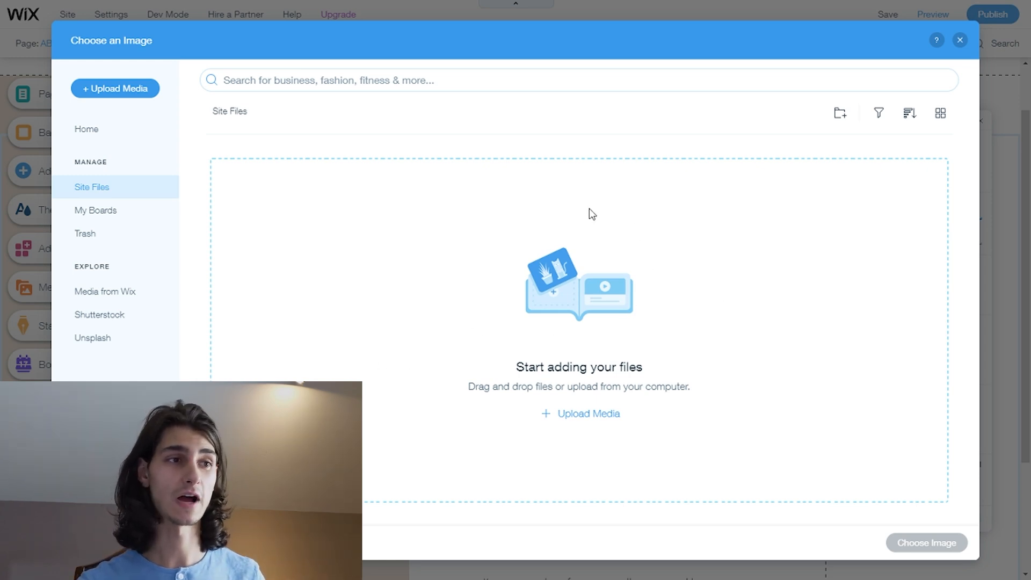
pyautogui.click(116, 212)
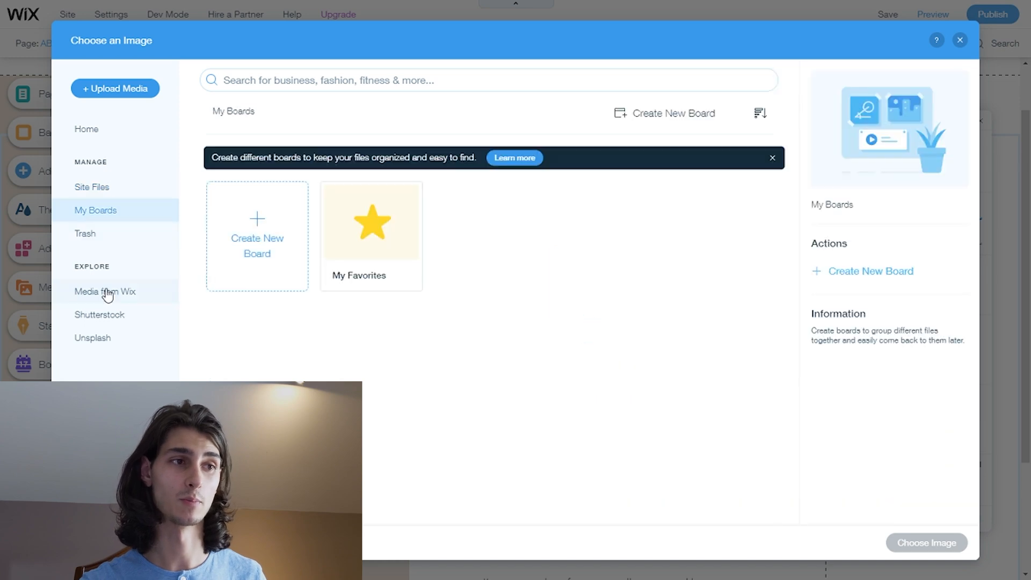
pyautogui.click(106, 292)
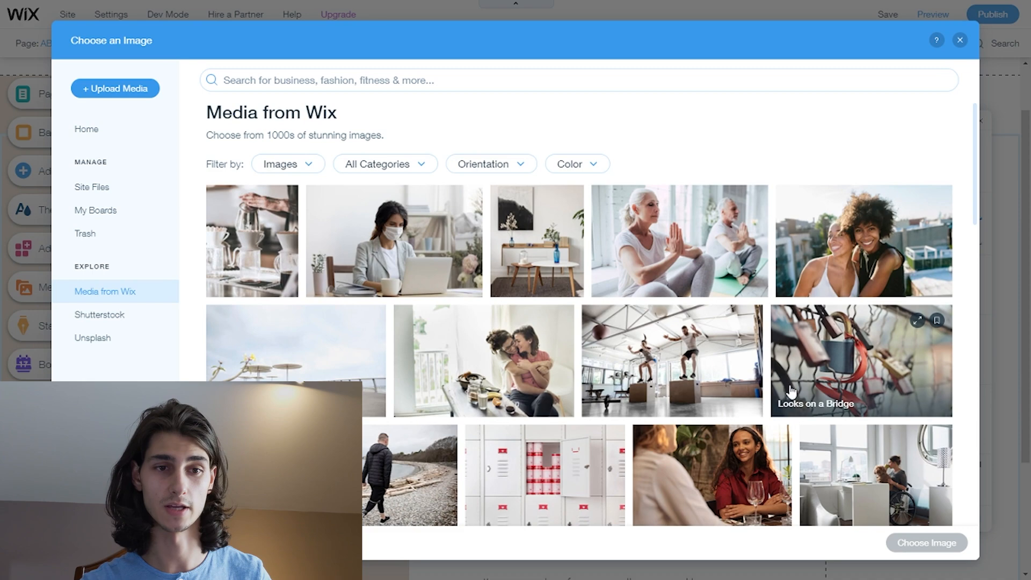
pyautogui.click(960, 41)
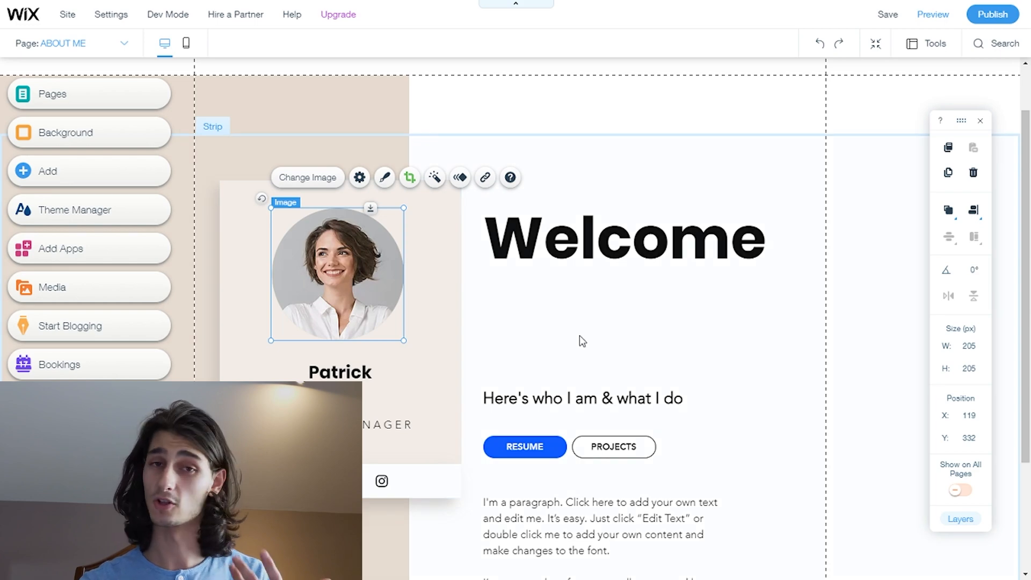
# - Switch from the About Me page to the Resume page for editing
pyautogui.scroll(1, 655, 285)
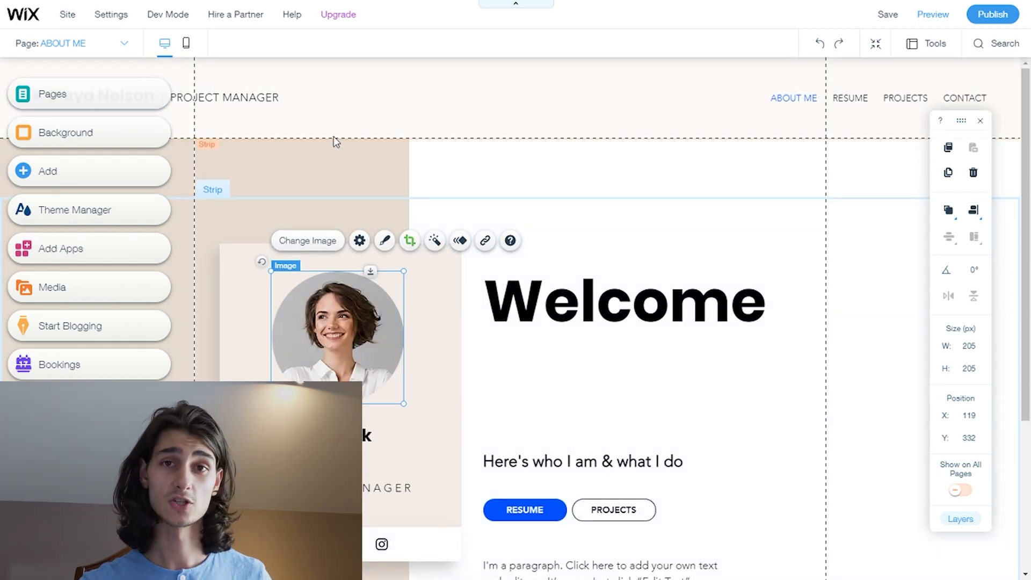
pyautogui.click(105, 45)
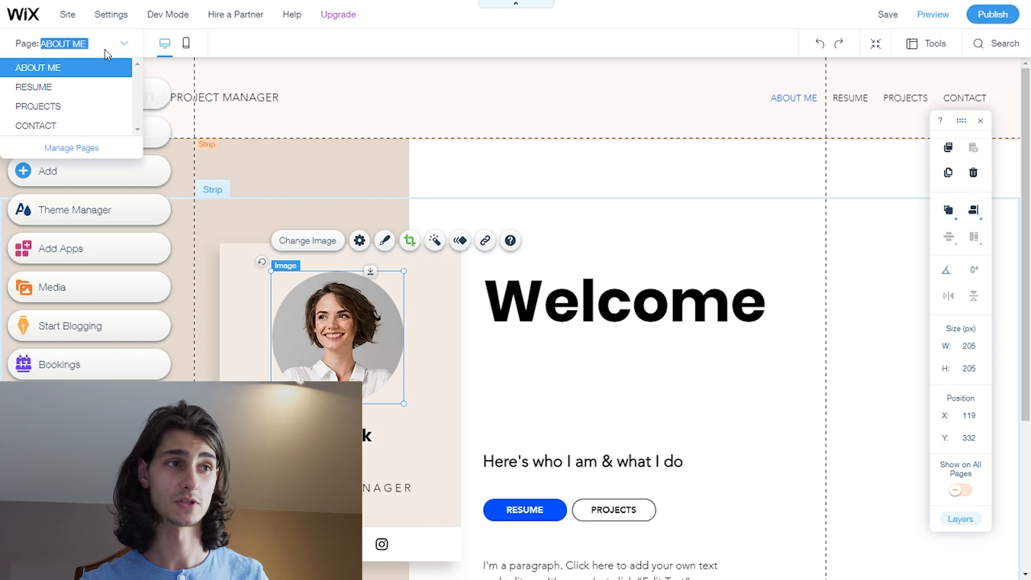
pyautogui.click(94, 100)
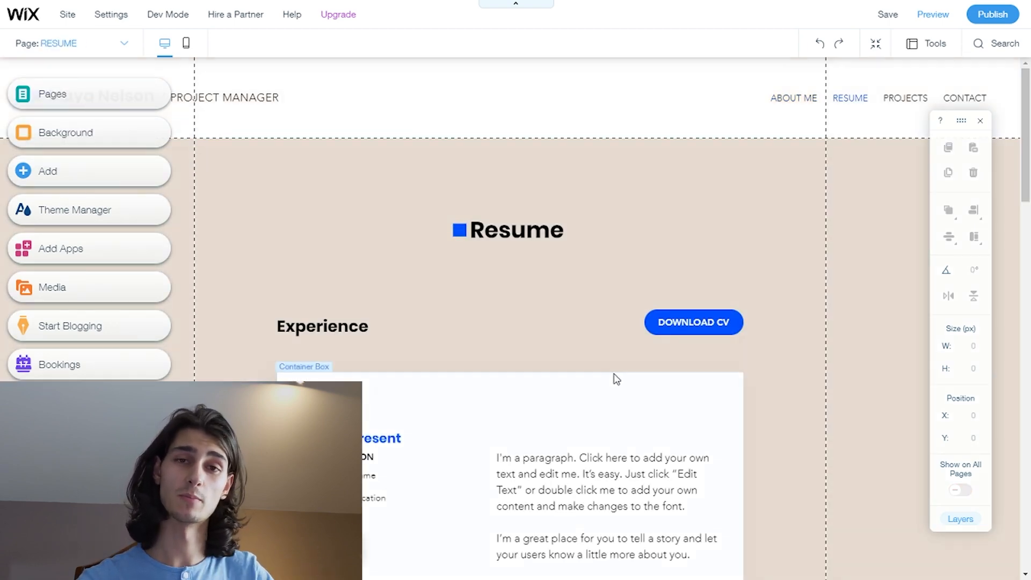
# - Insert the site owner's first name in possessive form before "Resume" in the page heading and reduce the font size to fit one line
pyautogui.scroll(-2, 635, 371)
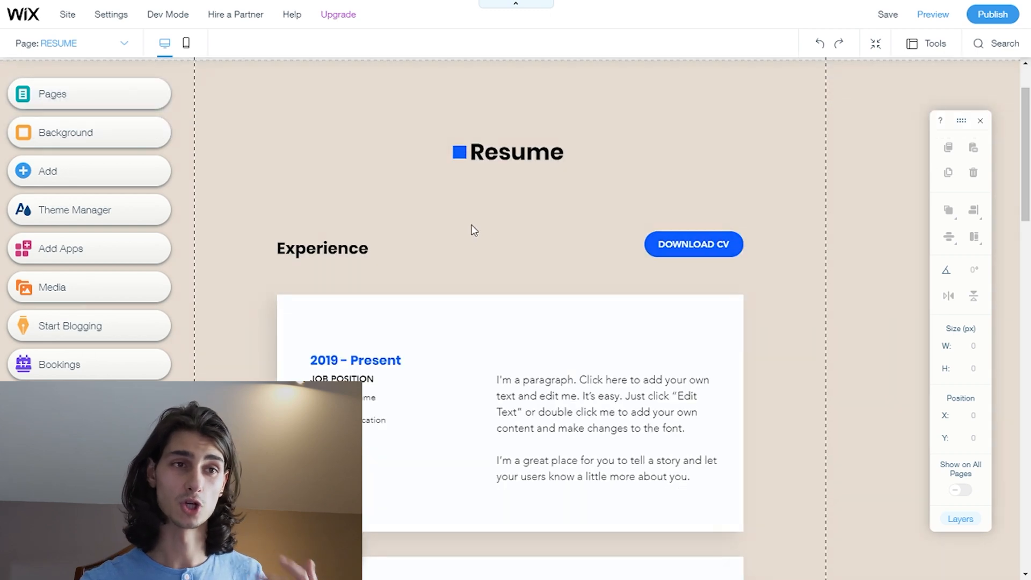
pyautogui.click(504, 157)
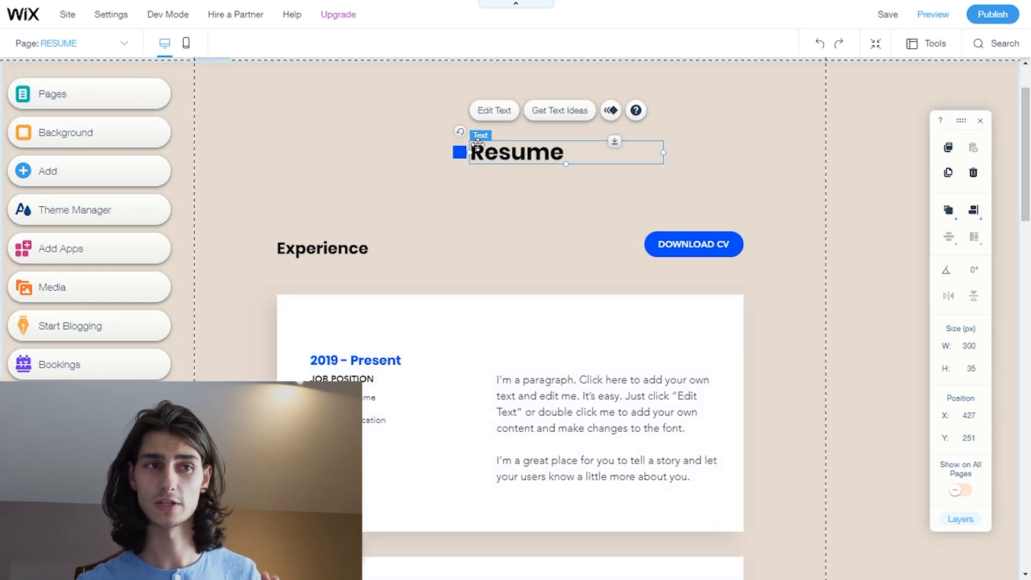
pyautogui.doubleClick(485, 156)
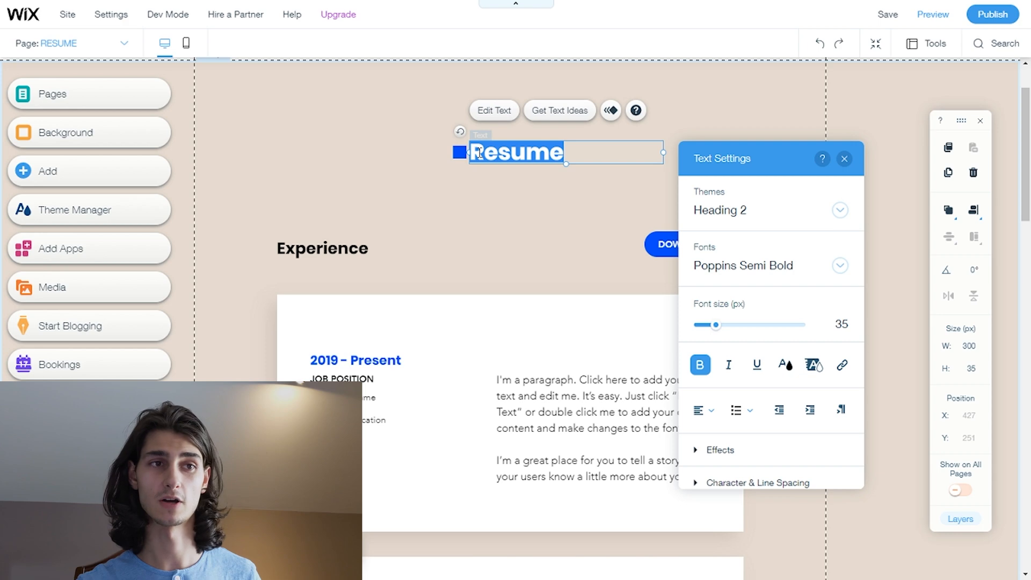
pyautogui.click(482, 152)
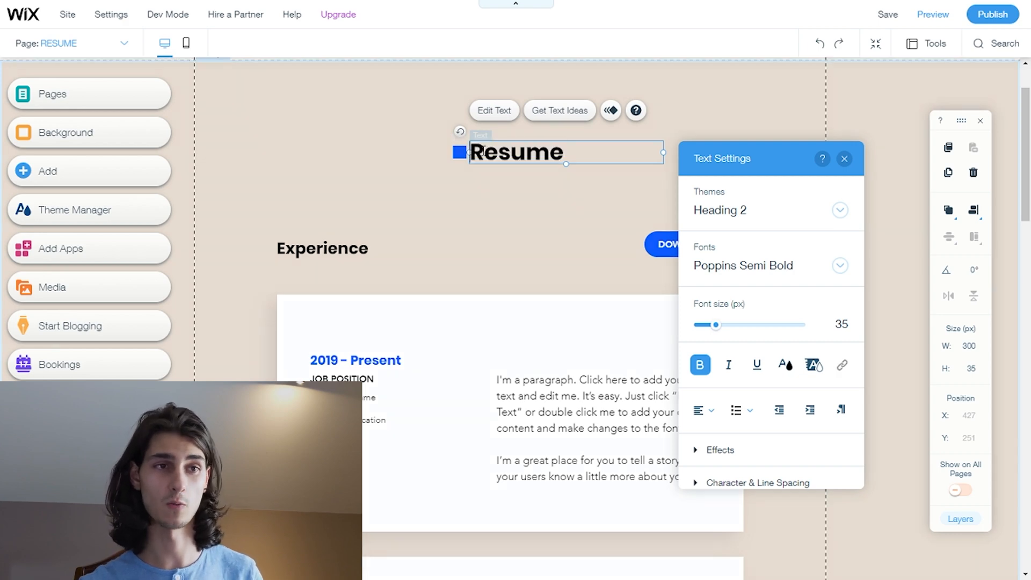
pyautogui.write("Patrick's")
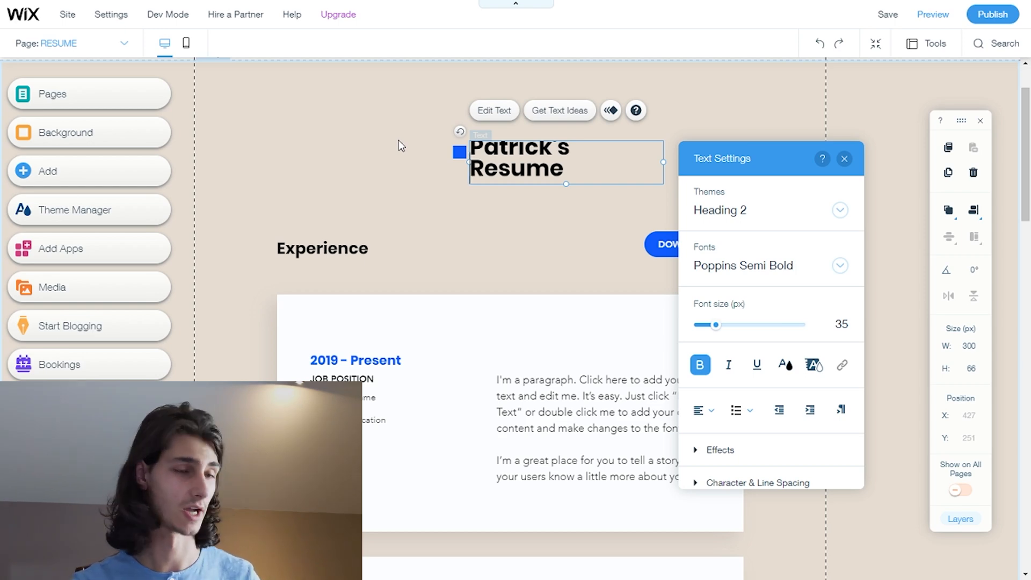
pyautogui.click(534, 209)
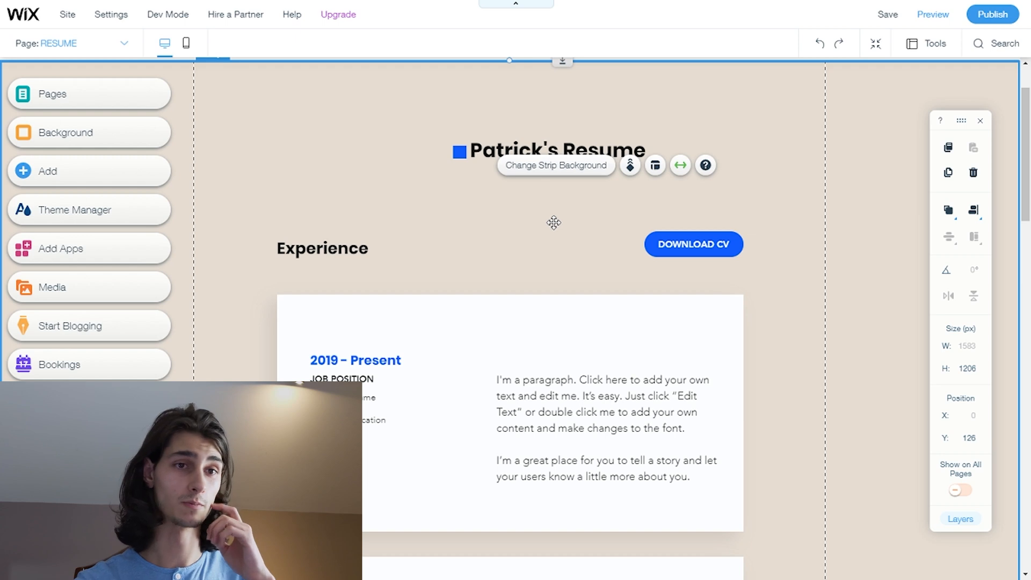
# - Replace the document linked to the Download CV button by uploading resume.rtf and adding it as the link target
pyautogui.click(683, 251)
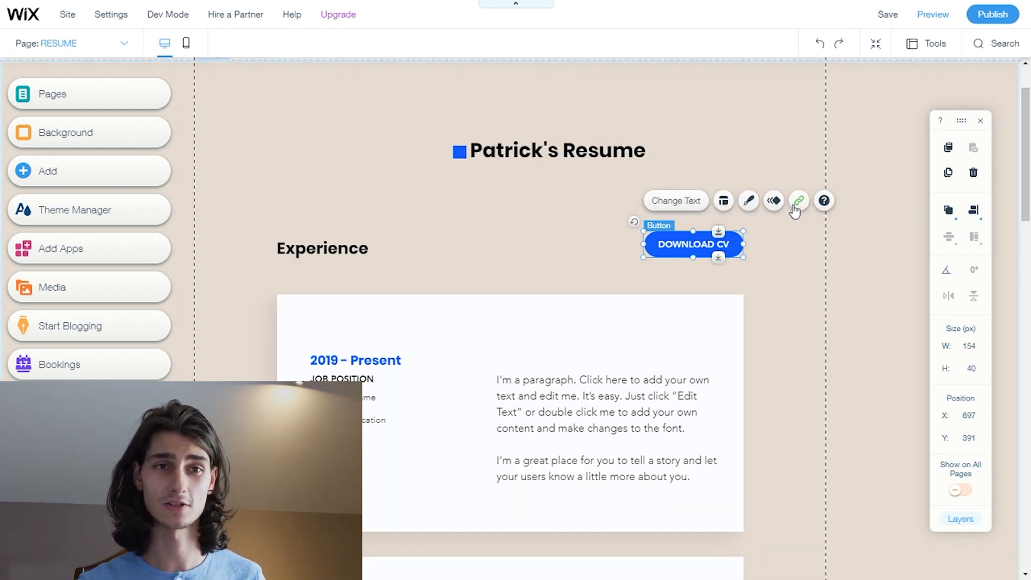
pyautogui.click(798, 202)
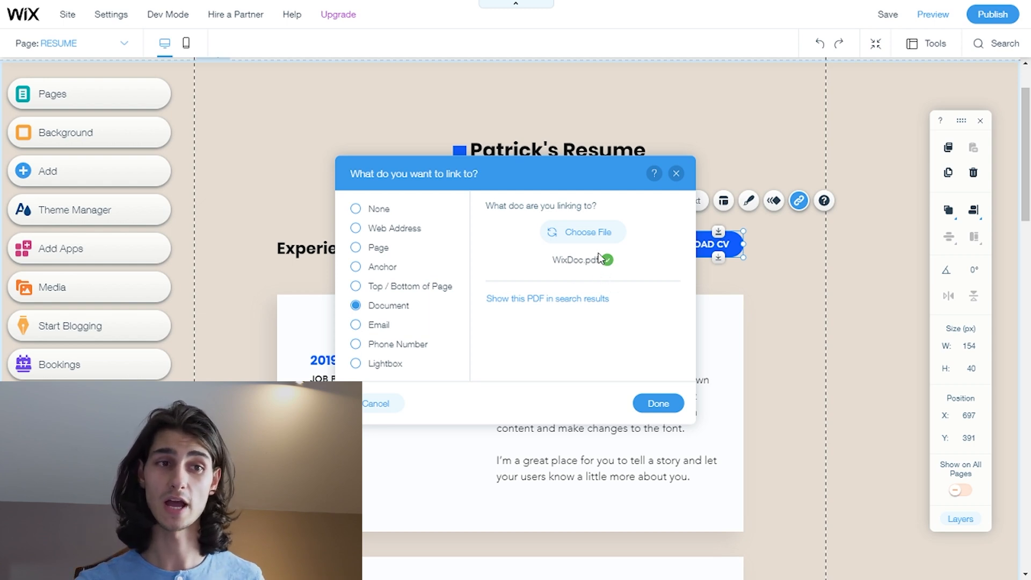
pyautogui.click(584, 246)
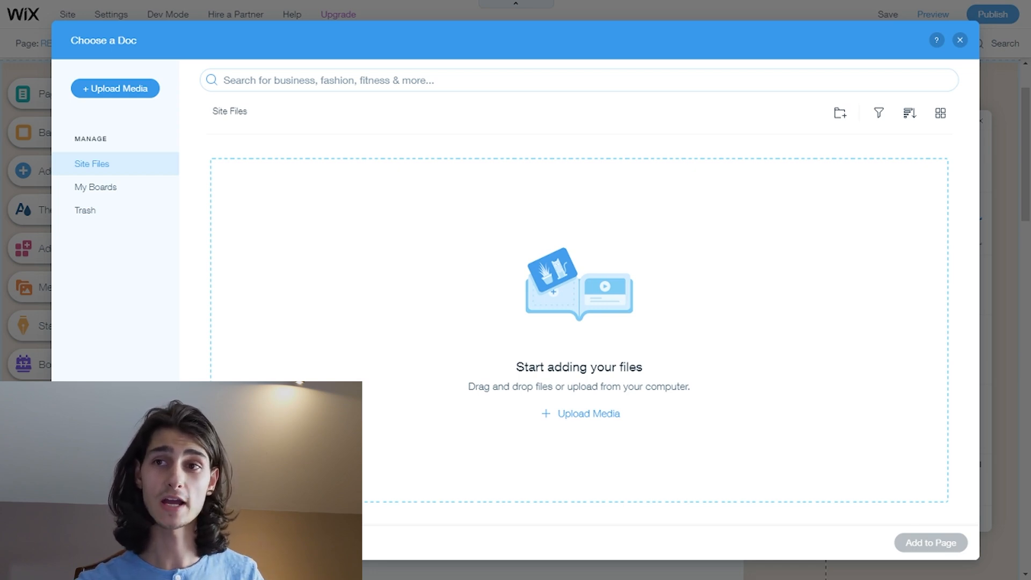
pyautogui.moveTo(907, 135); pyautogui.dragTo(529, 304)
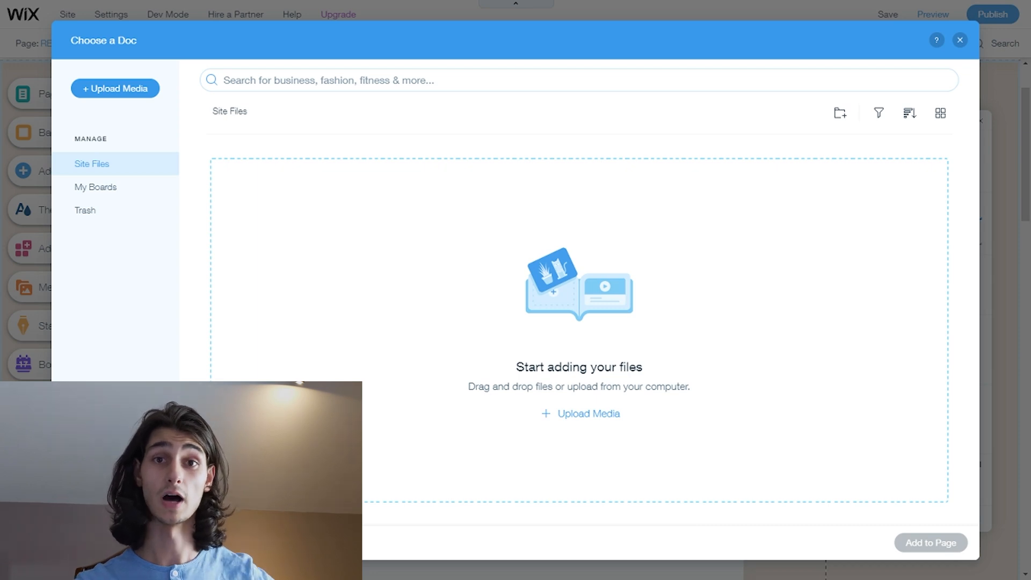
pyautogui.moveTo(847, 323); pyautogui.dragTo(462, 324)
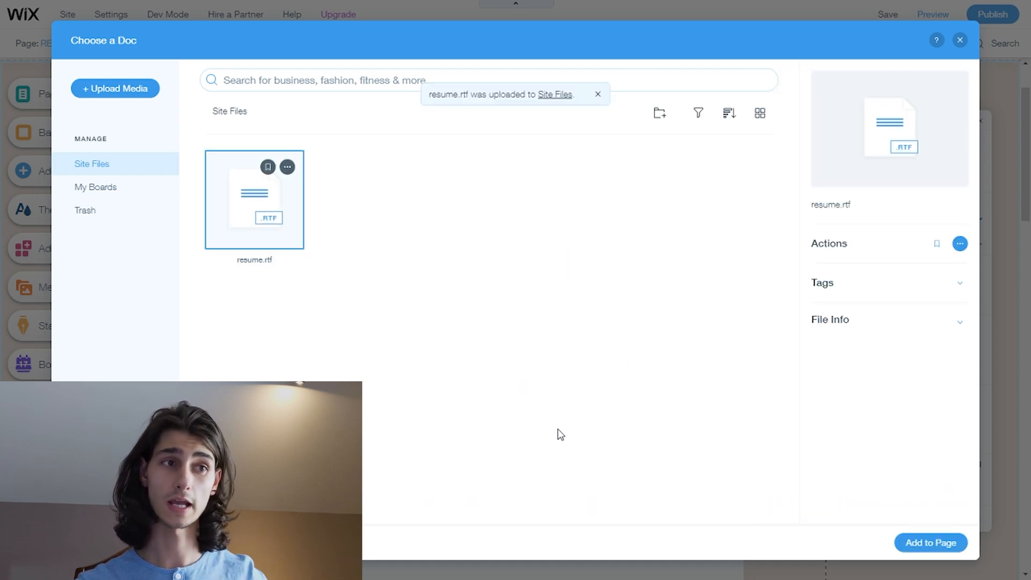
pyautogui.click(922, 548)
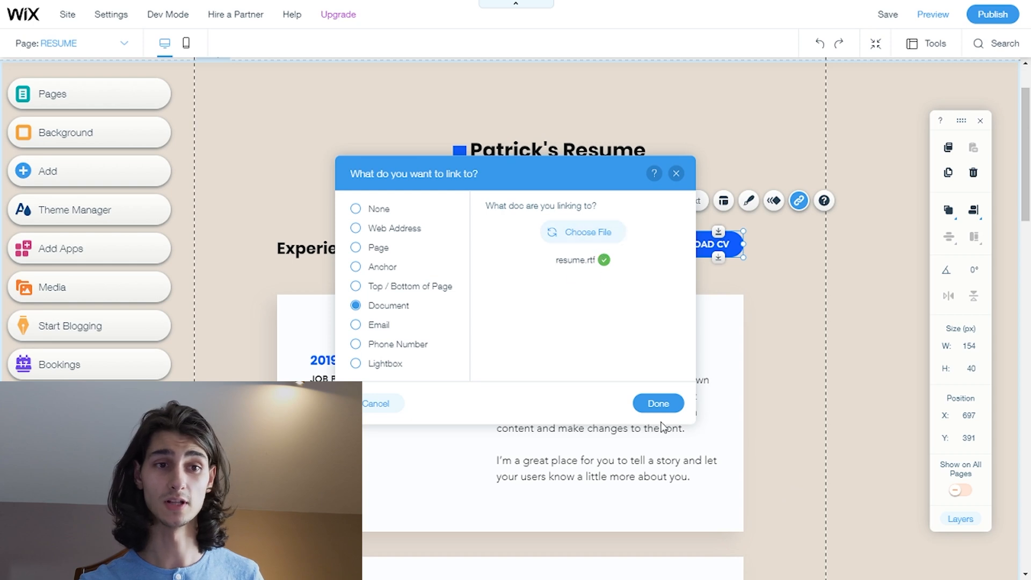
pyautogui.click(659, 403)
pyautogui.click(776, 251)
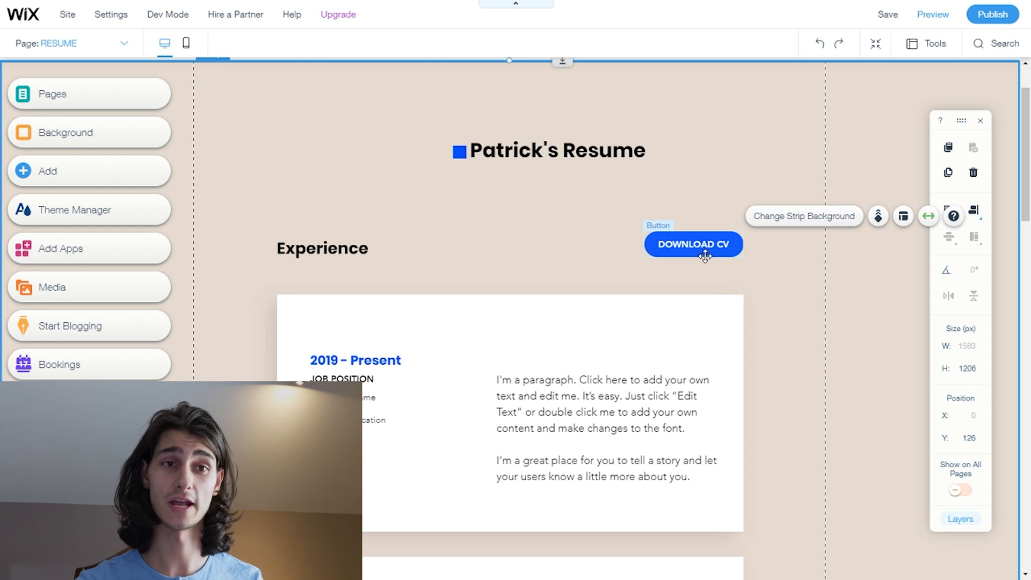
# - Duplicate the Download CV button and place the copy level with the original on its left, at X 521, Y 391
pyautogui.click(705, 253)
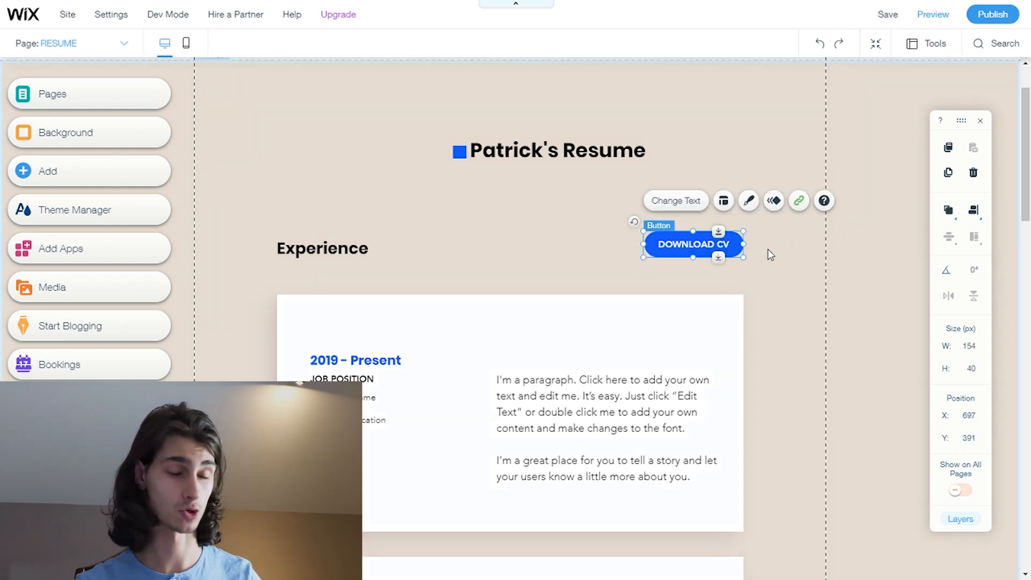
pyautogui.hotkey('ctrl', 'c')
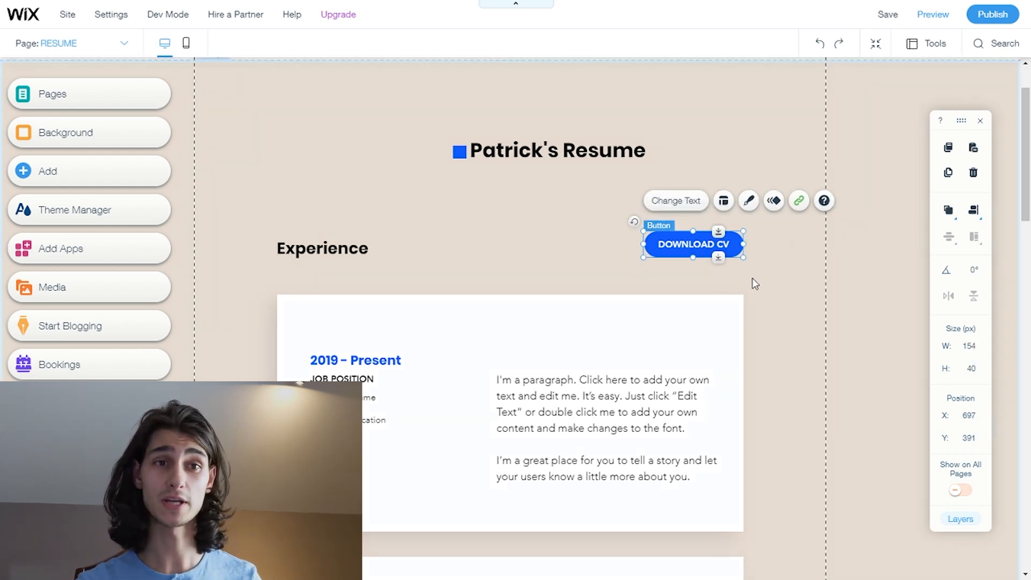
pyautogui.click(570, 242)
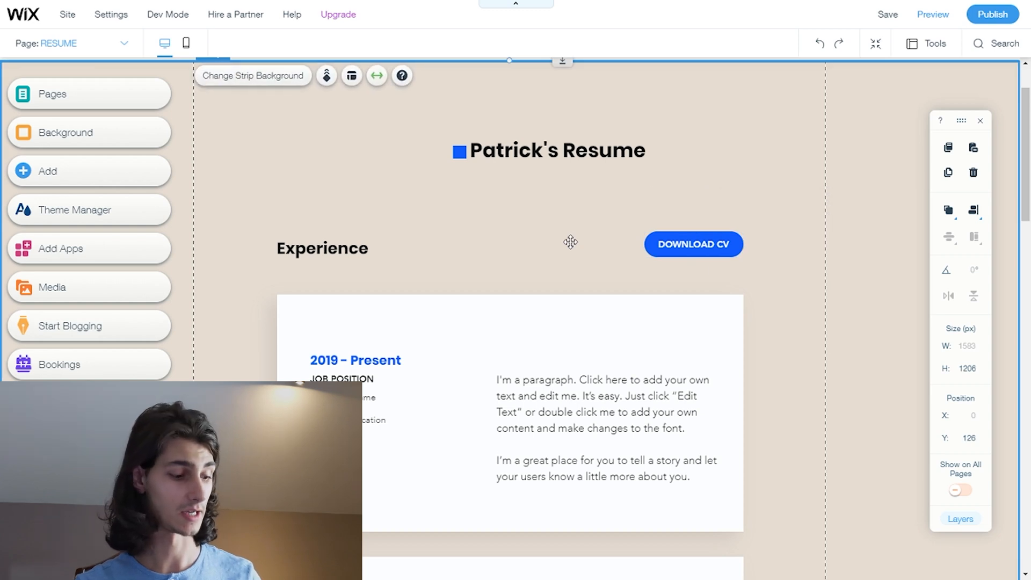
pyautogui.hotkey('ctrl', 'v')
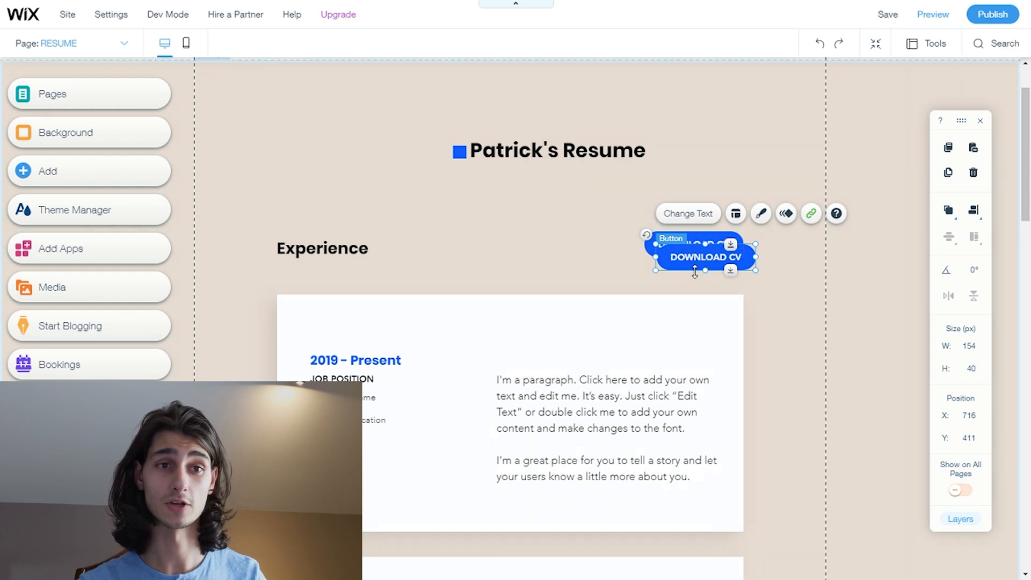
pyautogui.moveTo(681, 263); pyautogui.dragTo(558, 248)
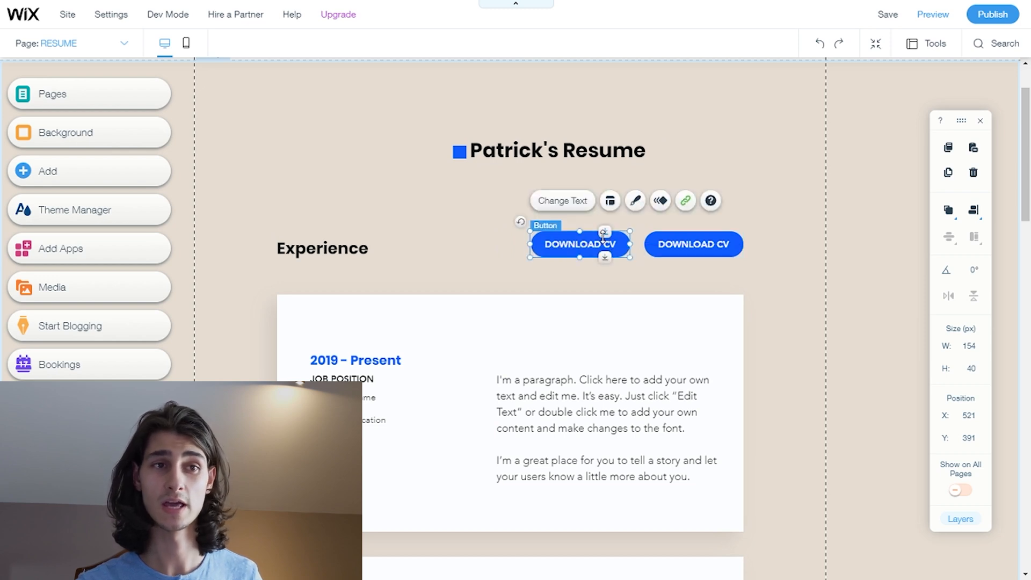
# - Change the copied button's label to DOWNLOAD RESUME and shift the button away from the Download CV button to X 481, Y 391
pyautogui.click(564, 202)
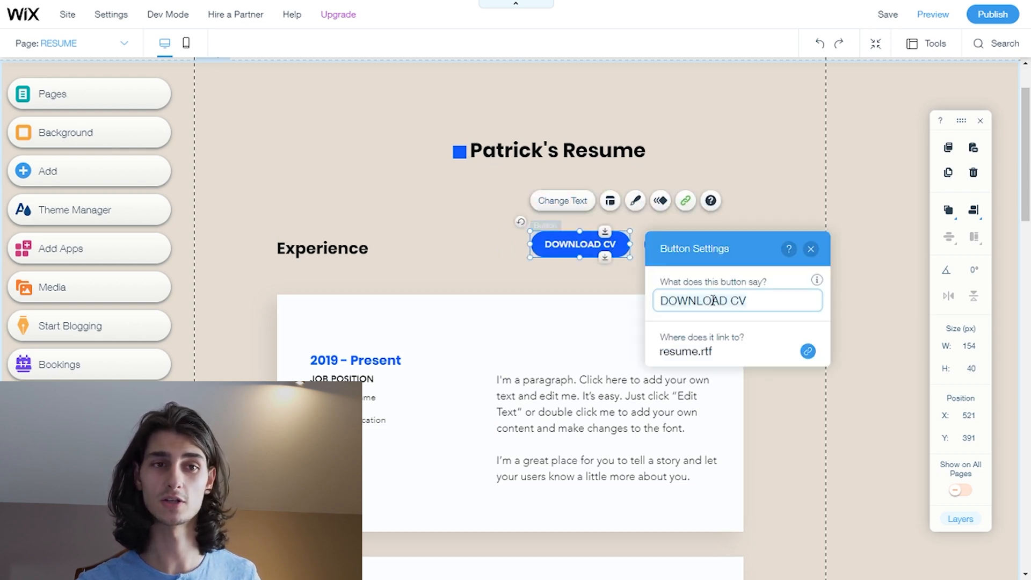
pyautogui.click(755, 300)
pyautogui.click(755, 300)
pyautogui.press('BackSpace')
pyautogui.press('BackSpace')
pyautogui.write('RES')
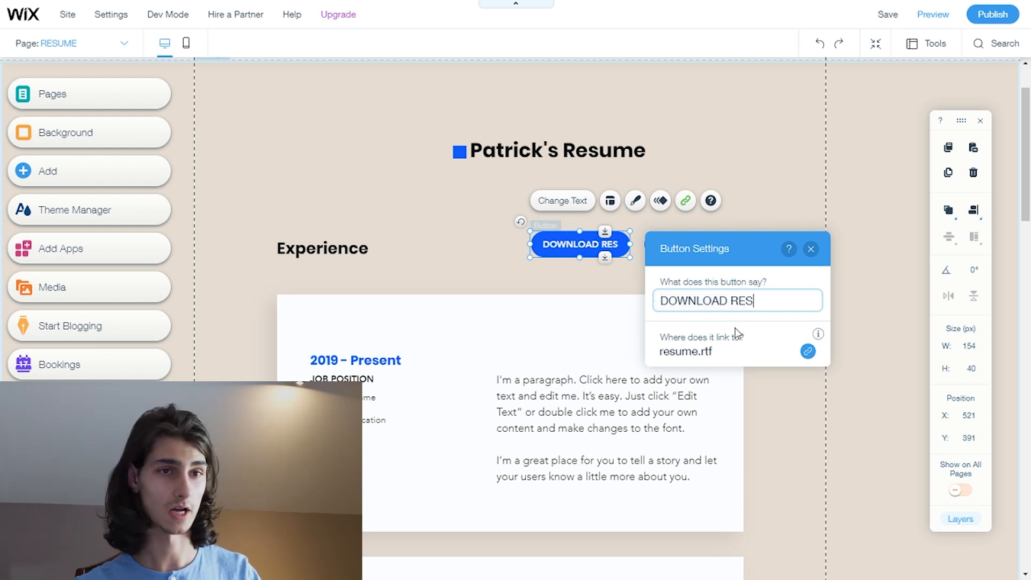
pyautogui.write('UME')
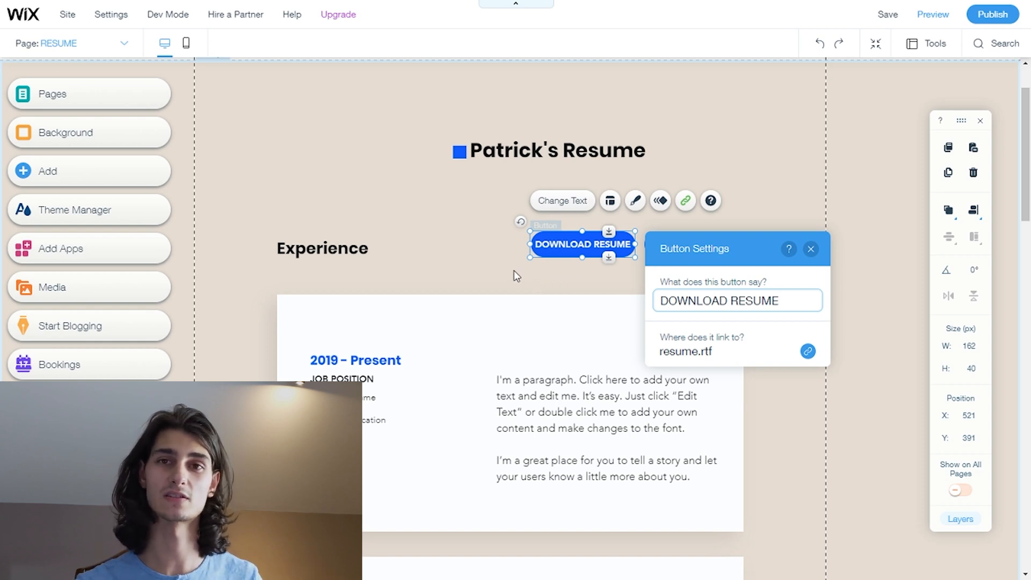
pyautogui.click(487, 278)
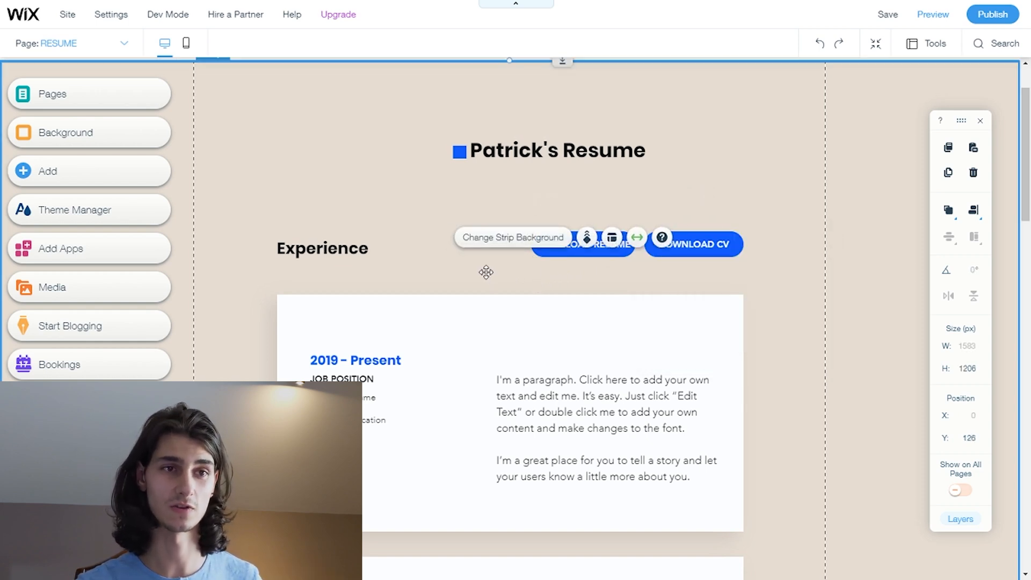
pyautogui.moveTo(603, 253); pyautogui.dragTo(580, 262)
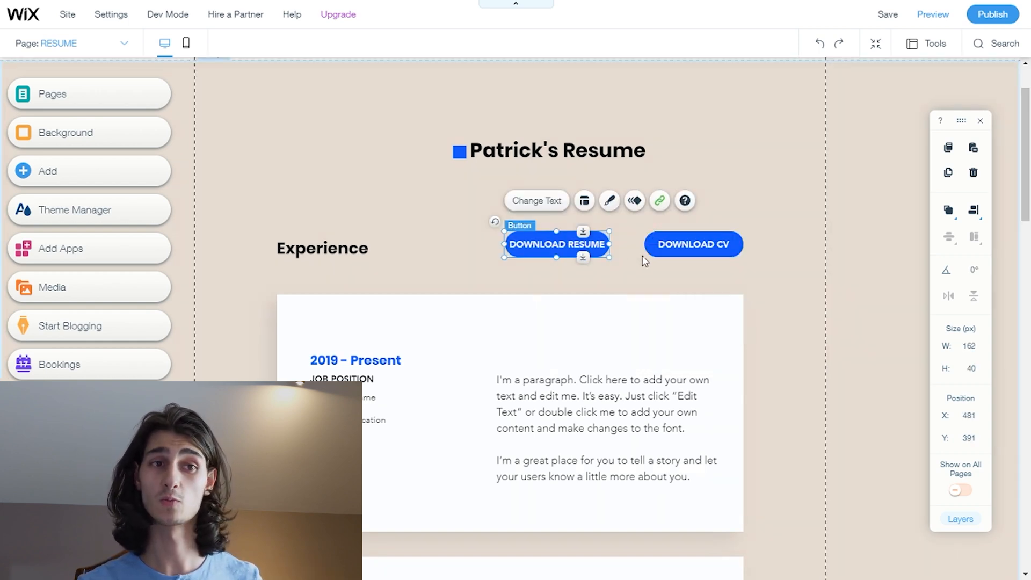
# - Upload cv.rtf and set it as the document linked to the Download CV button
pyautogui.click(658, 202)
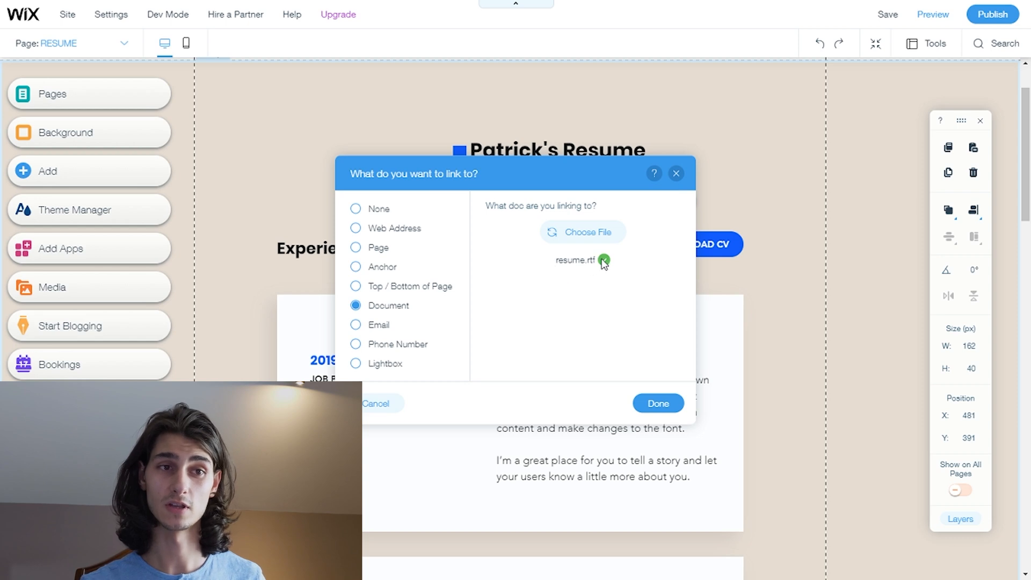
pyautogui.click(676, 173)
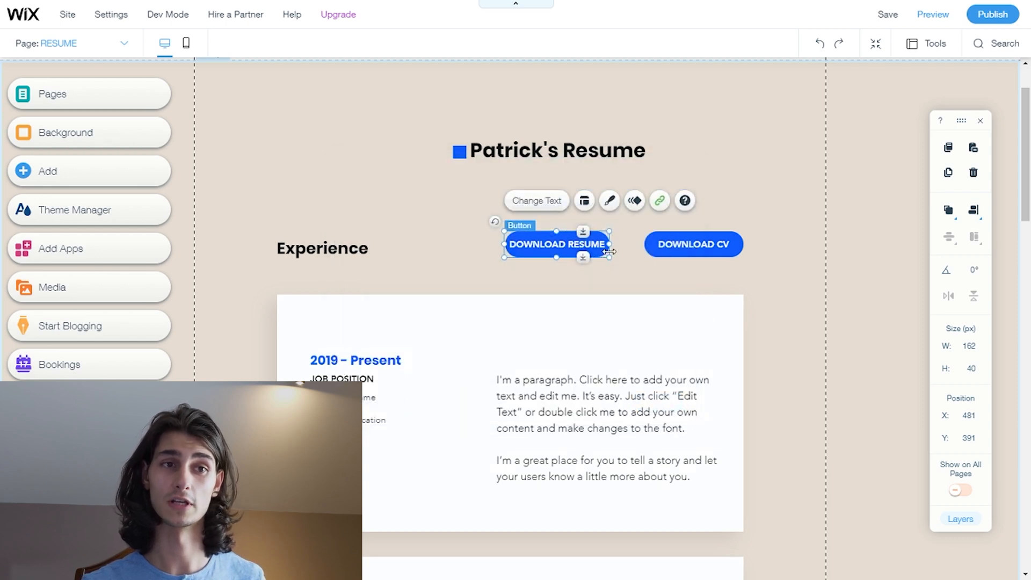
pyautogui.click(697, 244)
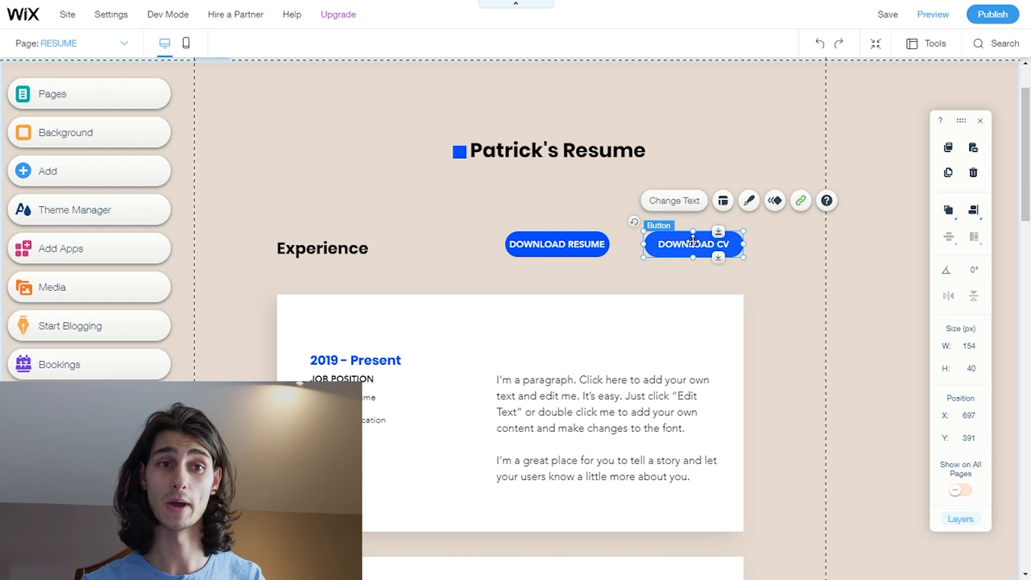
pyautogui.click(799, 200)
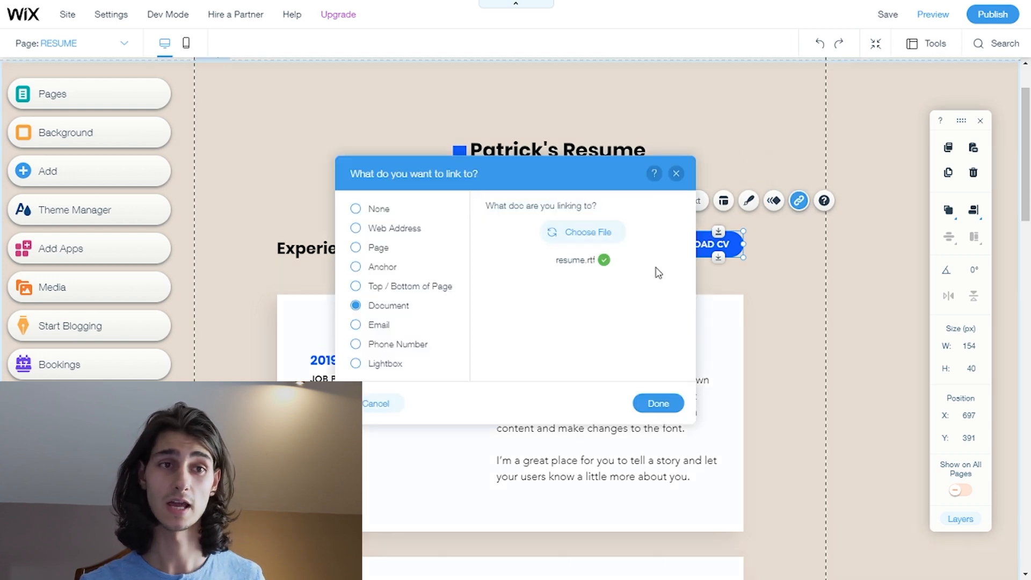
pyautogui.click(584, 234)
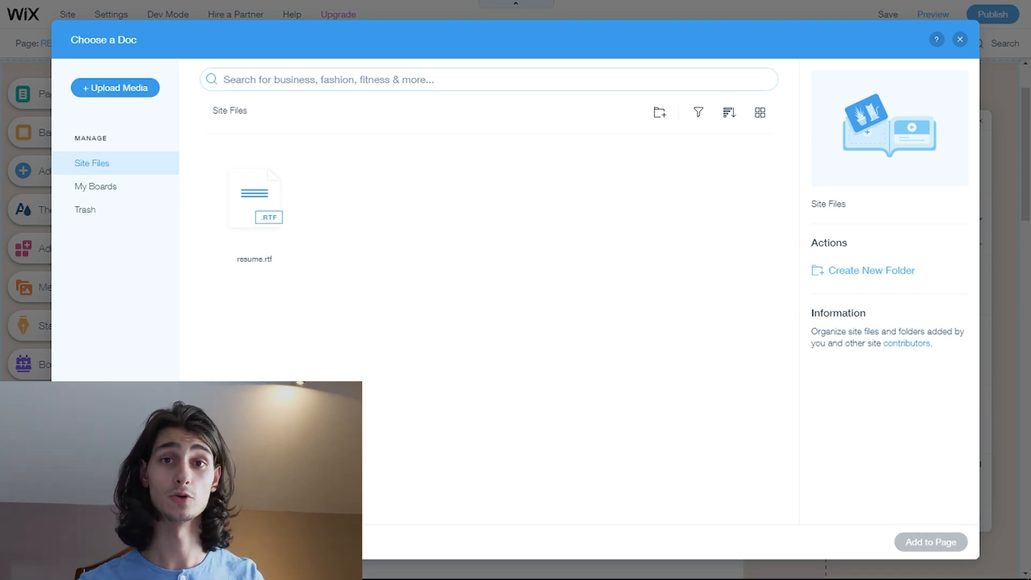
pyautogui.moveTo(863, 297); pyautogui.dragTo(428, 279)
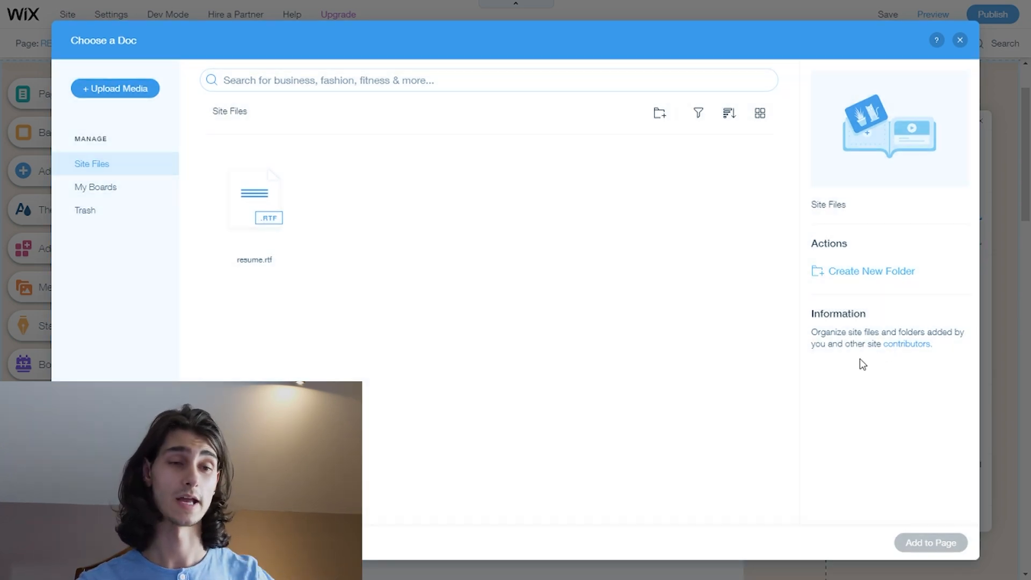
pyautogui.click(929, 543)
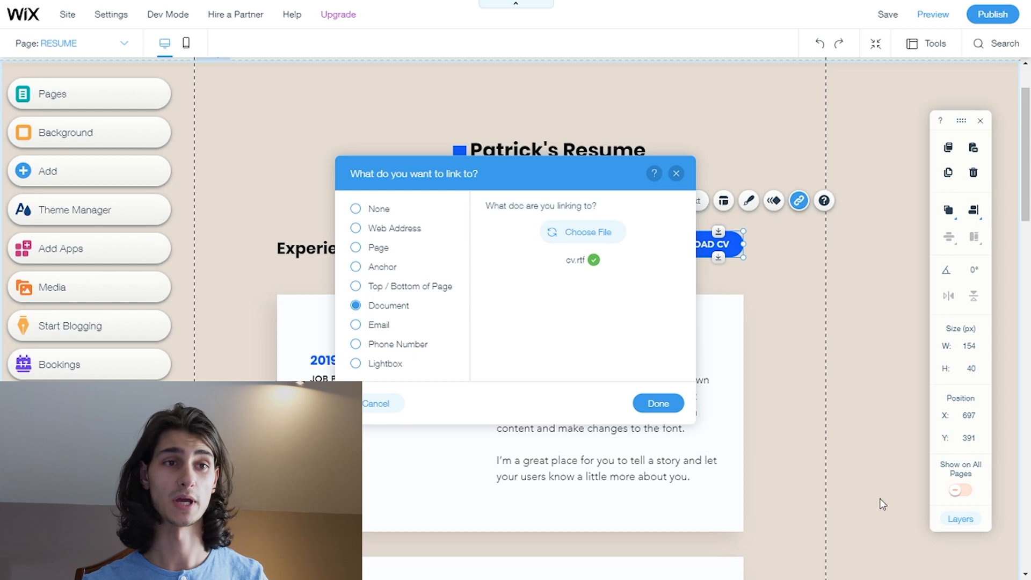
pyautogui.click(658, 404)
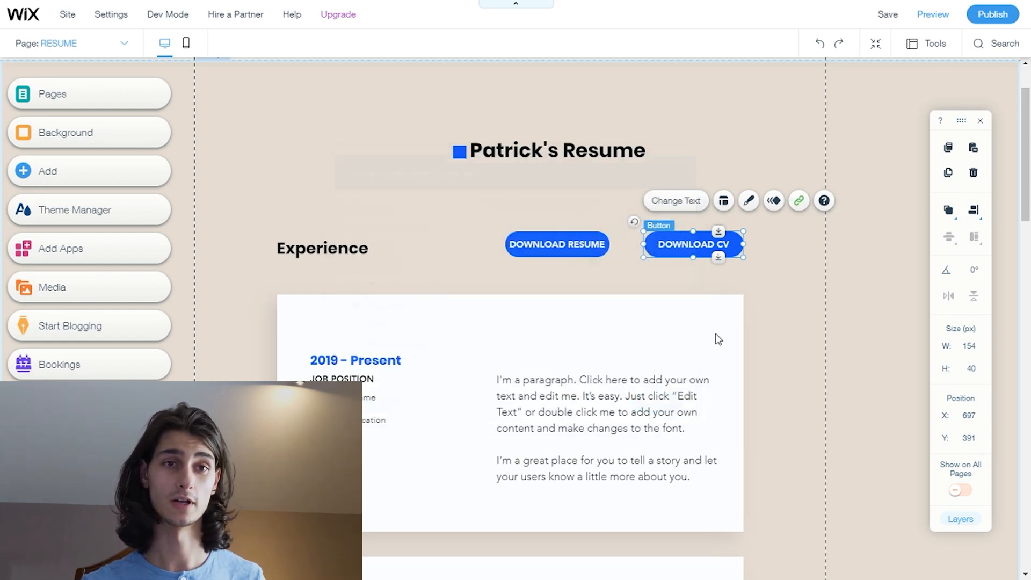
# - Check which document the Download Resume button links to
pyautogui.click(583, 242)
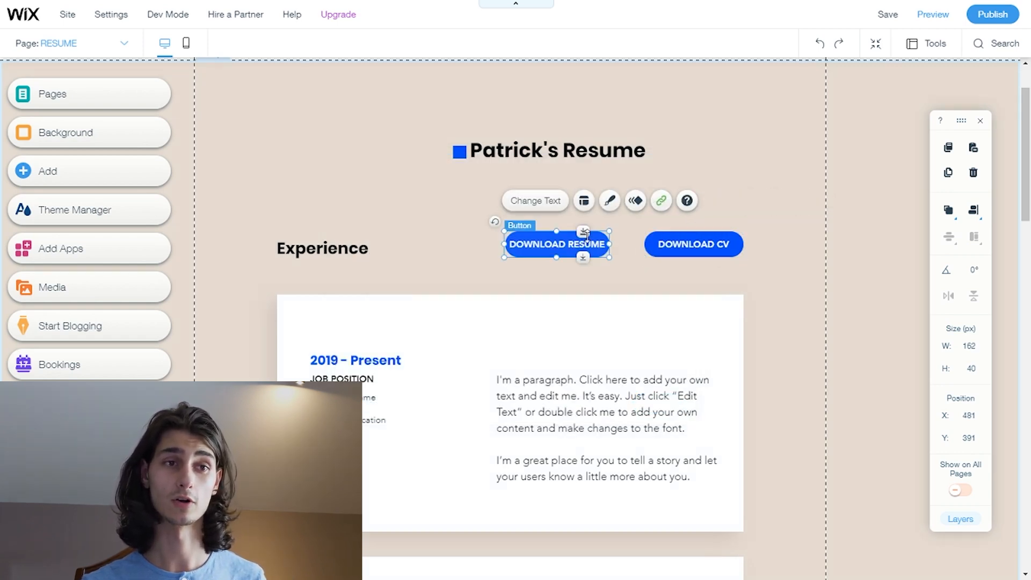
pyautogui.click(665, 205)
pyautogui.click(676, 175)
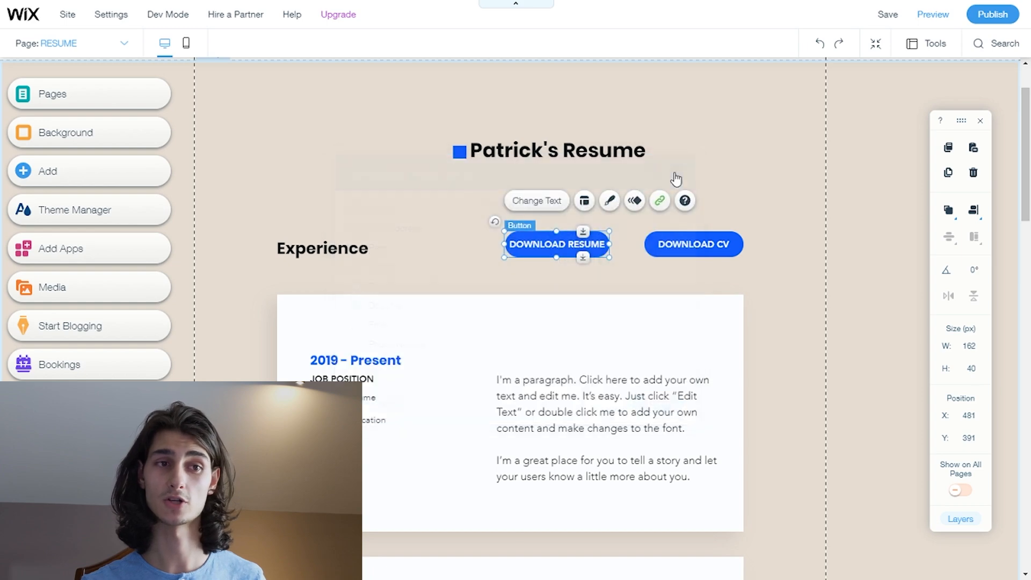
pyautogui.click(714, 197)
# - Try to arrange the 2019 – Present and 2017 – 2019 experience cards side by side
pyautogui.scroll(-3, 519, 239)
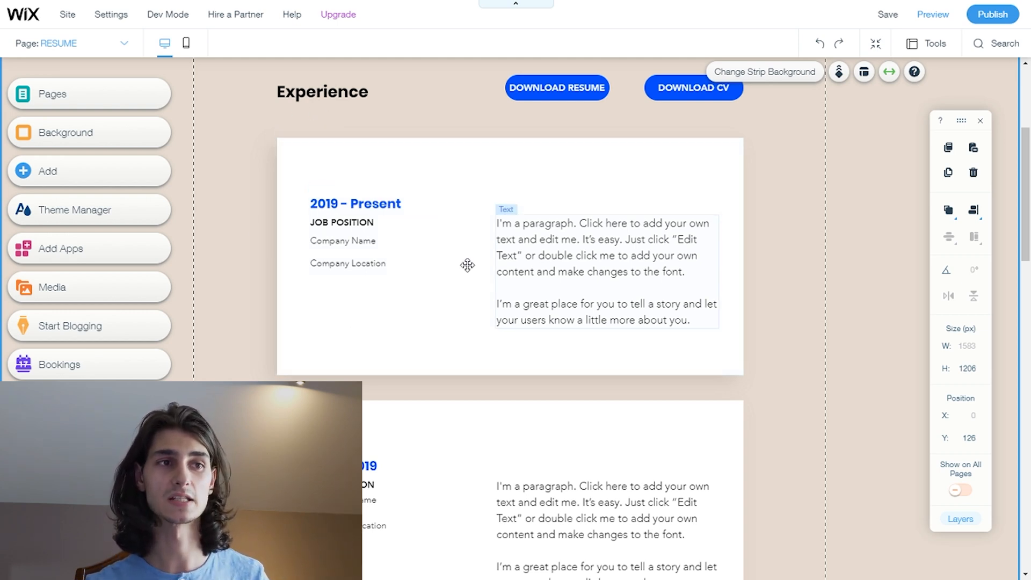
pyautogui.moveTo(514, 175); pyautogui.dragTo(428, 176)
pyautogui.moveTo(524, 422); pyautogui.dragTo(889, 159)
pyautogui.moveTo(476, 185); pyautogui.dragTo(336, 179)
pyautogui.moveTo(804, 176); pyautogui.dragTo(649, 177)
# - Stack the 2017 – 2019 card's date, job position, company name, company location and paragraph in one column along the card's left side
pyautogui.moveTo(740, 244); pyautogui.dragTo(620, 300)
pyautogui.moveTo(569, 213); pyautogui.dragTo(583, 191)
pyautogui.moveTo(549, 184); pyautogui.dragTo(553, 184)
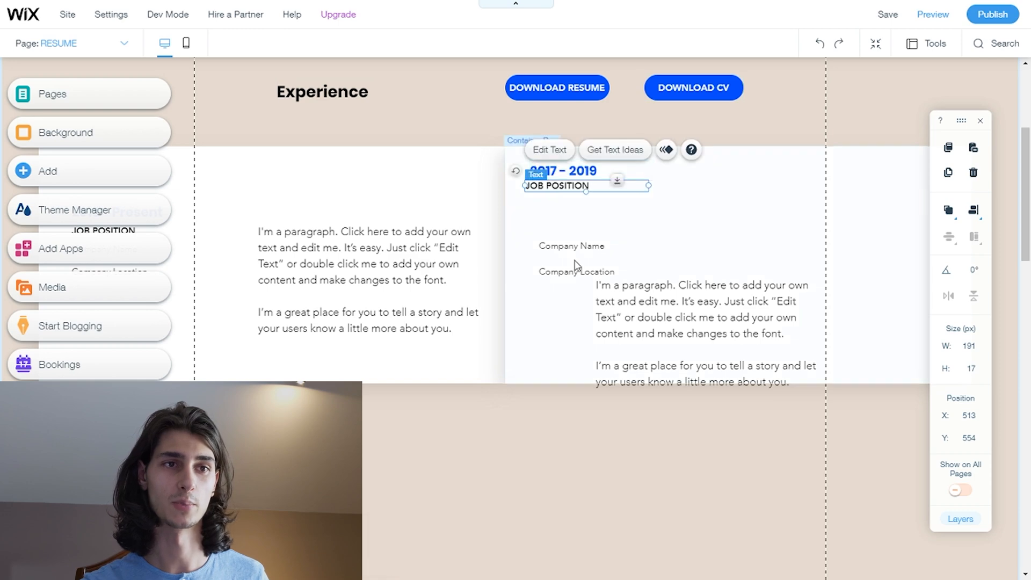
pyautogui.moveTo(578, 258); pyautogui.dragTo(560, 214)
pyautogui.click(564, 262)
pyautogui.click(570, 272)
pyautogui.moveTo(569, 271); pyautogui.dragTo(551, 231)
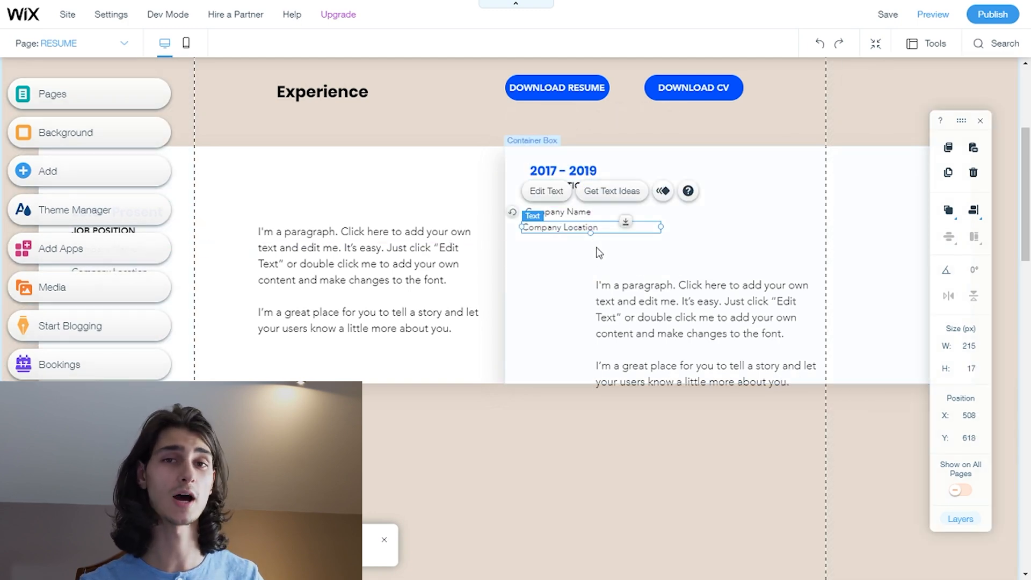
pyautogui.moveTo(701, 307); pyautogui.dragTo(626, 285)
# - Move the 2017 – 2019 card back below the first experience card and narrow it to 410 px wide
pyautogui.moveTo(787, 199); pyautogui.dragTo(556, 452)
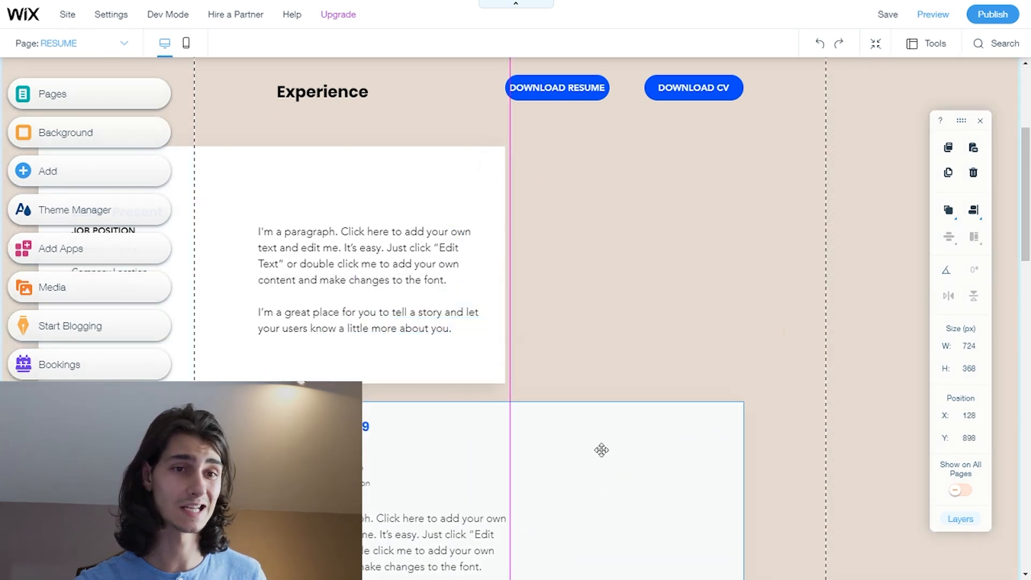
pyautogui.scroll(-6, 735, 253)
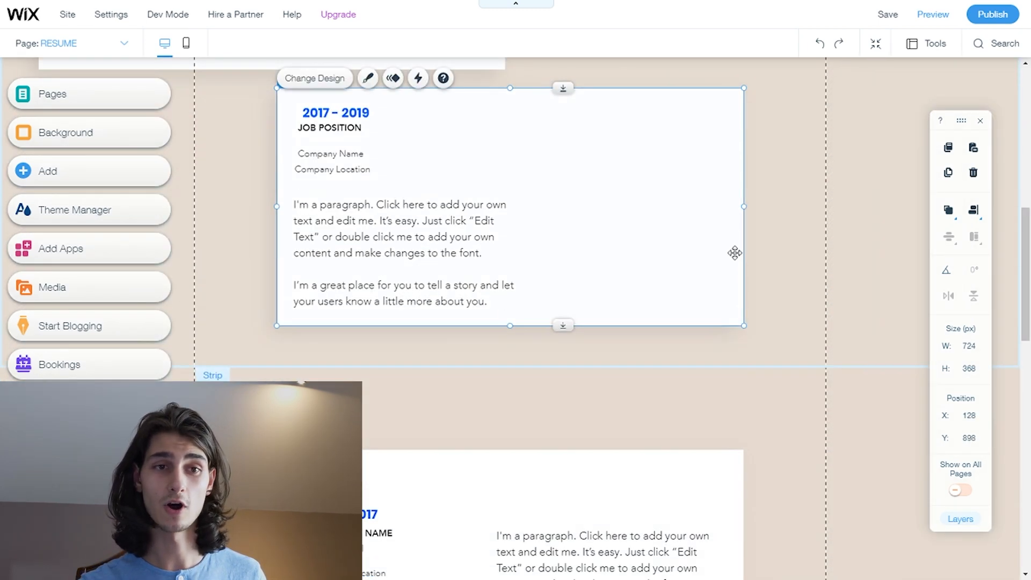
pyautogui.moveTo(744, 205); pyautogui.dragTo(678, 178)
# - Duplicate the narrowed 2017 – 2019 card and place the copy beside the original at X 500, Y 911
pyautogui.hotkey('ctrl', 'd')
pyautogui.scroll(4, 614, 258)
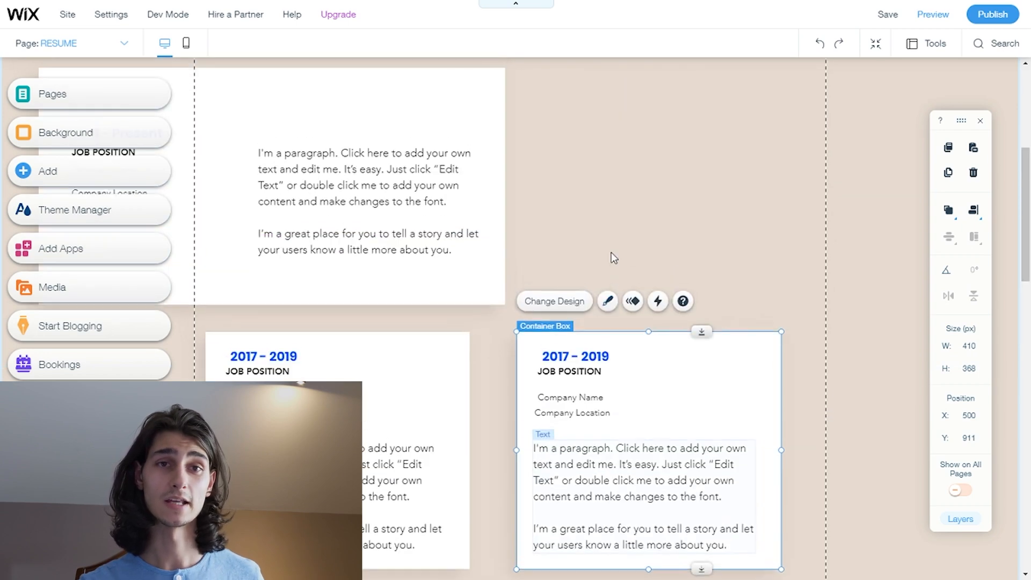
pyautogui.scroll(6, 617, 235)
pyautogui.scroll(-6, 589, 271)
# - Center the 2019 – Present card at X 128, Y 507 and space out the two narrow cards beneath it, the left one at X 23, Y 911
pyautogui.moveTo(385, 143); pyautogui.dragTo(570, 110)
pyautogui.moveTo(690, 369); pyautogui.dragTo(723, 363)
pyautogui.moveTo(409, 370)
pyautogui.mouseDown()
pyautogui.moveTo(410, 362)
pyautogui.moveTo(415, 376)
pyautogui.mouseUp()
# - Review the rearranged Experience section and the rest of the Resume page layout
pyautogui.scroll(-4, 534, 298)
pyautogui.scroll(4, 526, 308)
pyautogui.scroll(-2, 519, 264)
pyautogui.scroll(-2, 516, 266)
pyautogui.scroll(5, 524, 260)
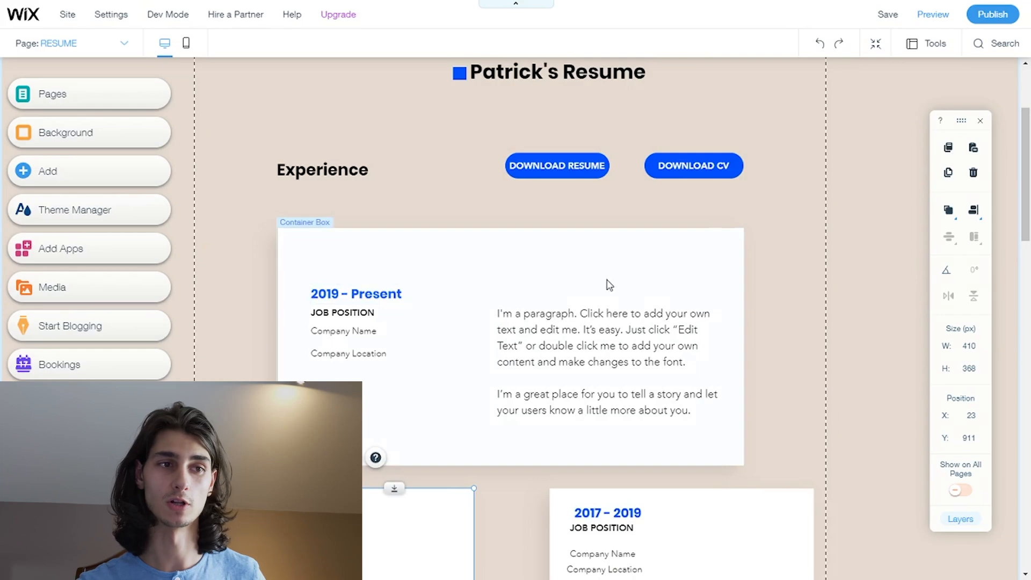
pyautogui.scroll(-10, 614, 276)
pyautogui.moveTo(539, 256); pyautogui.dragTo(538, 287)
pyautogui.scroll(12, 538, 301)
pyautogui.click(536, 371)
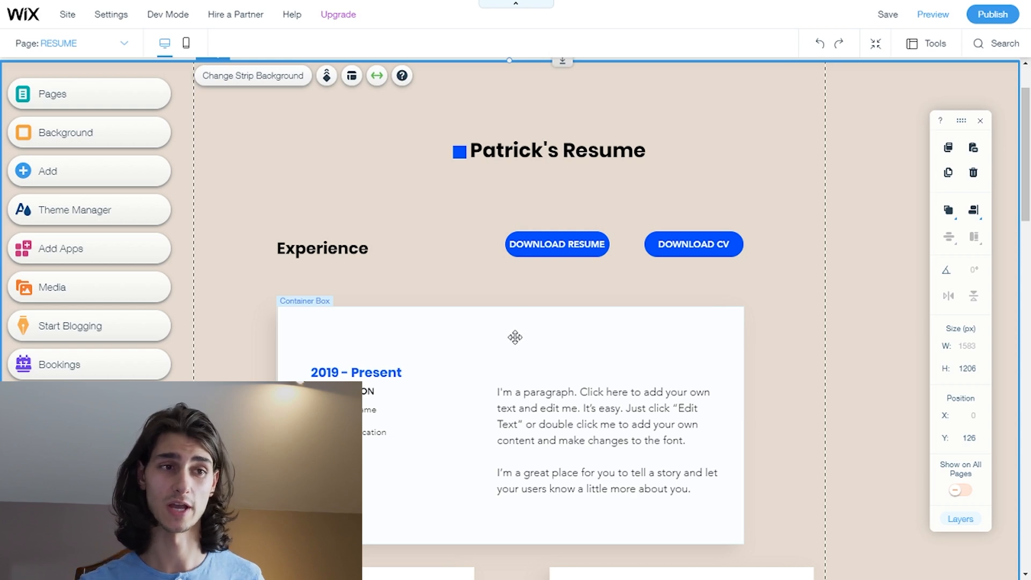
pyautogui.scroll(-3, 511, 344)
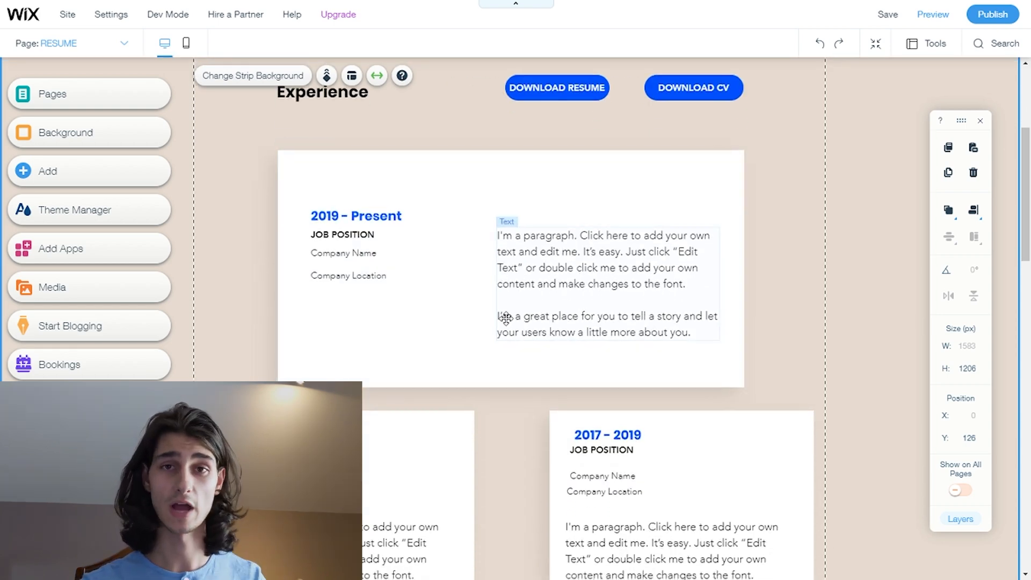
# - Open the 2019 – Present date text for editing and select the card's Company Location line
pyautogui.click(382, 217)
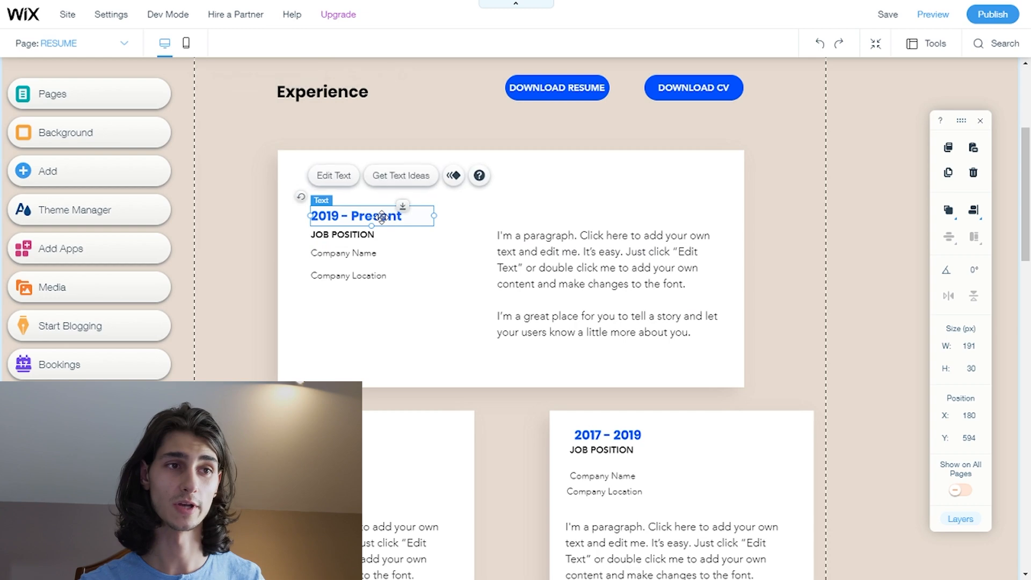
pyautogui.click(382, 217)
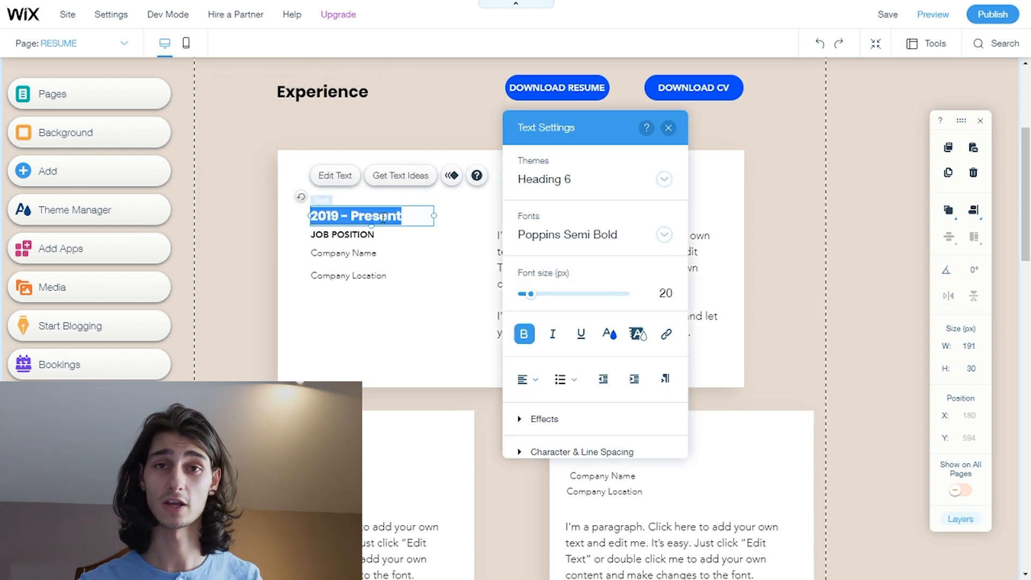
pyautogui.click(399, 275)
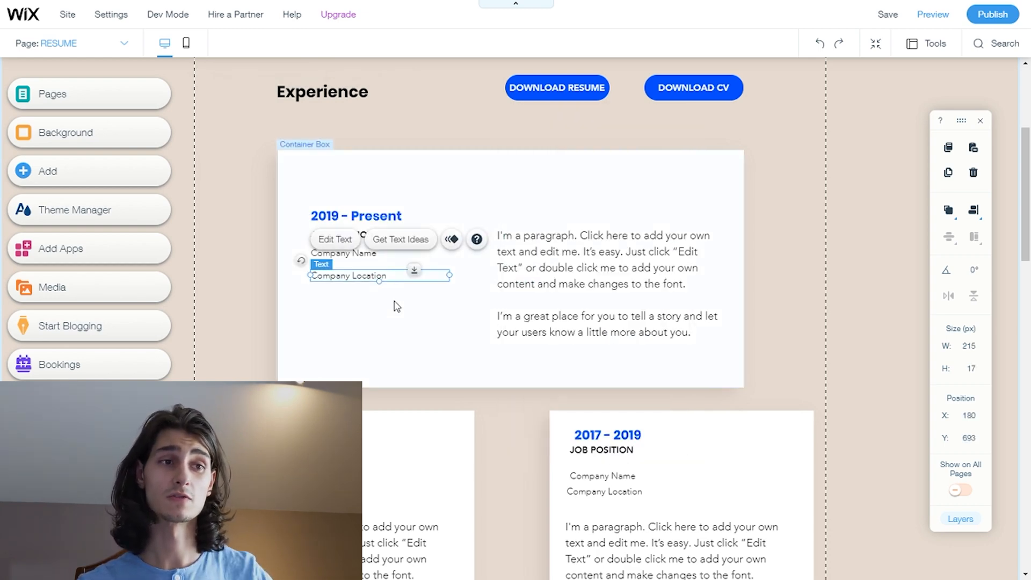
# - Delete the characters 'Text” or d' from the third line of the 2019 – Present card's paragraph
pyautogui.click(598, 267)
pyautogui.click(597, 267)
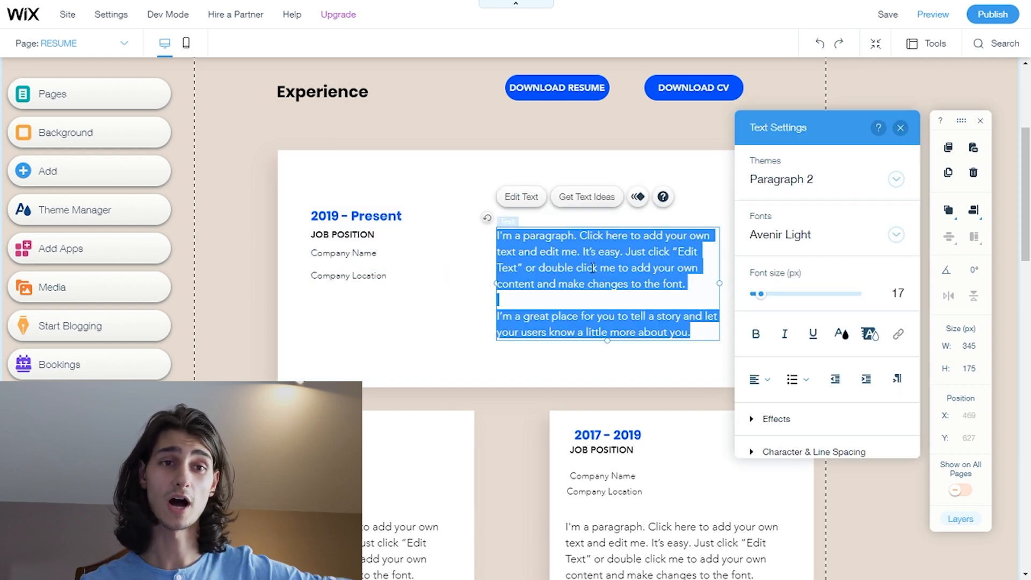
pyautogui.click(548, 268)
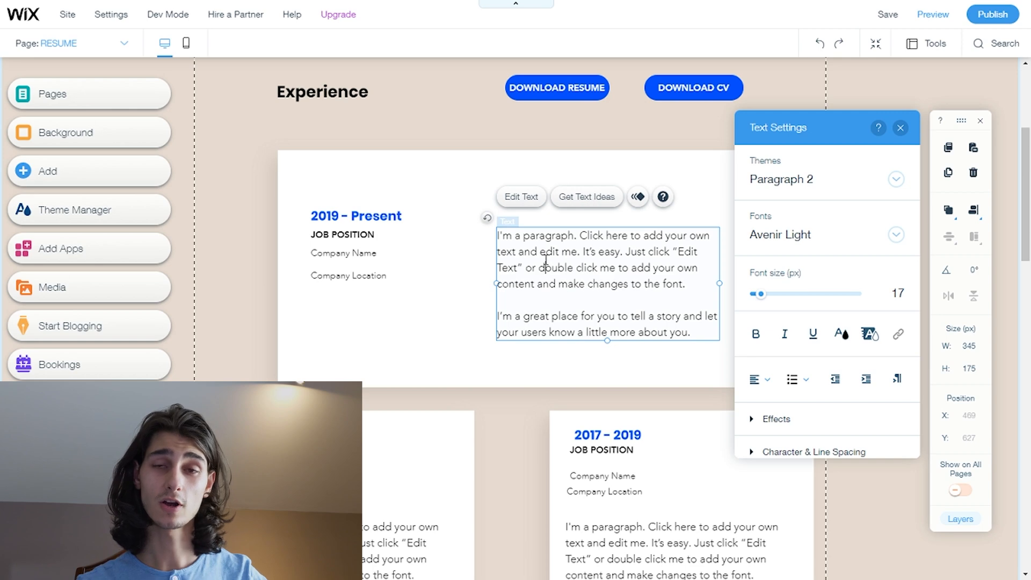
pyautogui.press('BackSpace')
pyautogui.press('BackSpace')
pyautogui.press('BackSpace')
pyautogui.press('BackSpace')
pyautogui.press('BackSpace')
pyautogui.press('BackSpace')
pyautogui.press('BackSpace')
pyautogui.press('BackSpace')
pyautogui.press('BackSpace')
pyautogui.press('BackSpace')
pyautogui.press('Escape')
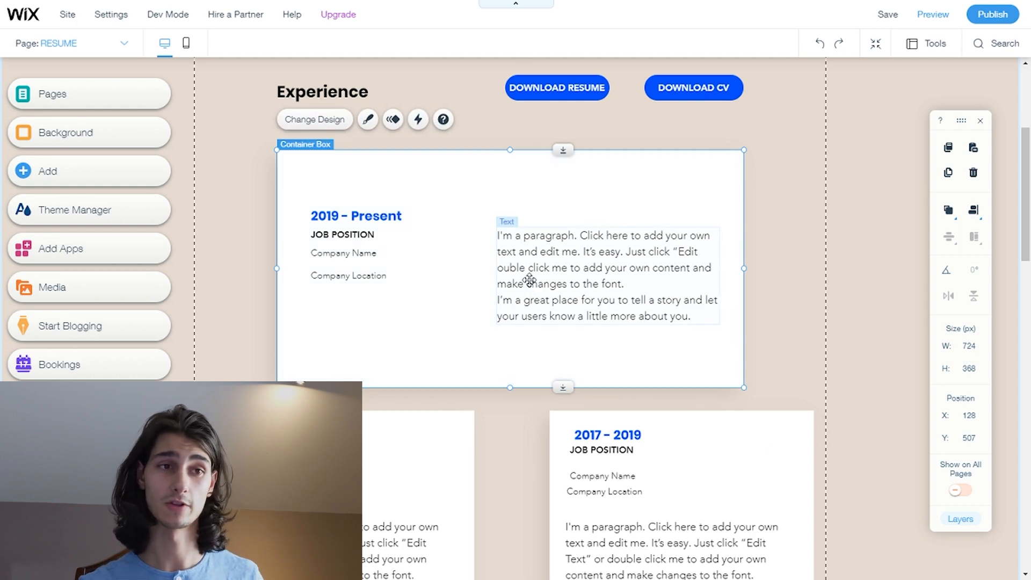
# - Reopen the 2019 – Present card's paragraph for editing and look over the page down to the Professional skillset and Languages box
pyautogui.click(529, 277)
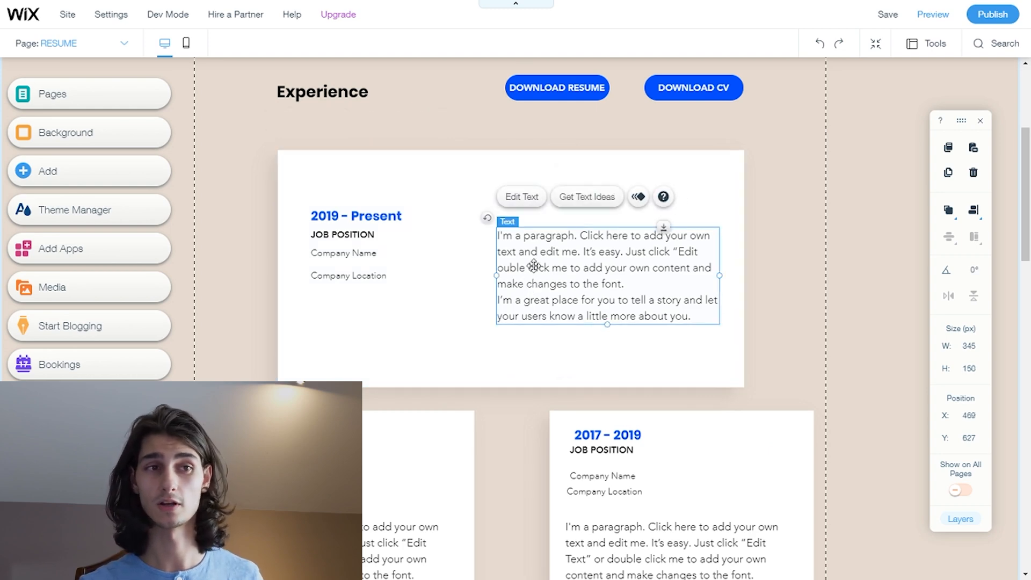
pyautogui.click(524, 203)
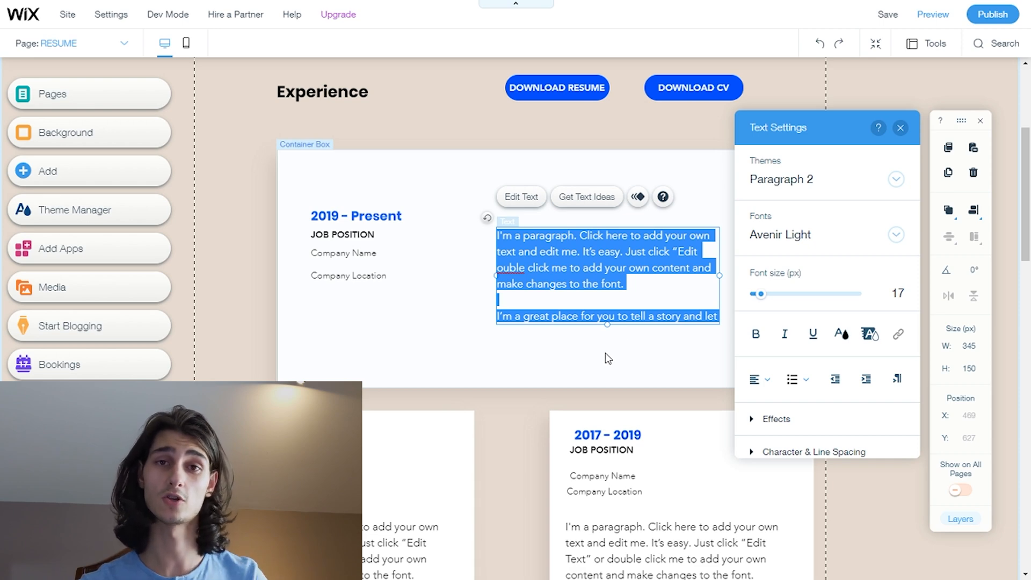
pyautogui.click(608, 359)
pyautogui.scroll(-2, 602, 322)
pyautogui.scroll(4, 601, 320)
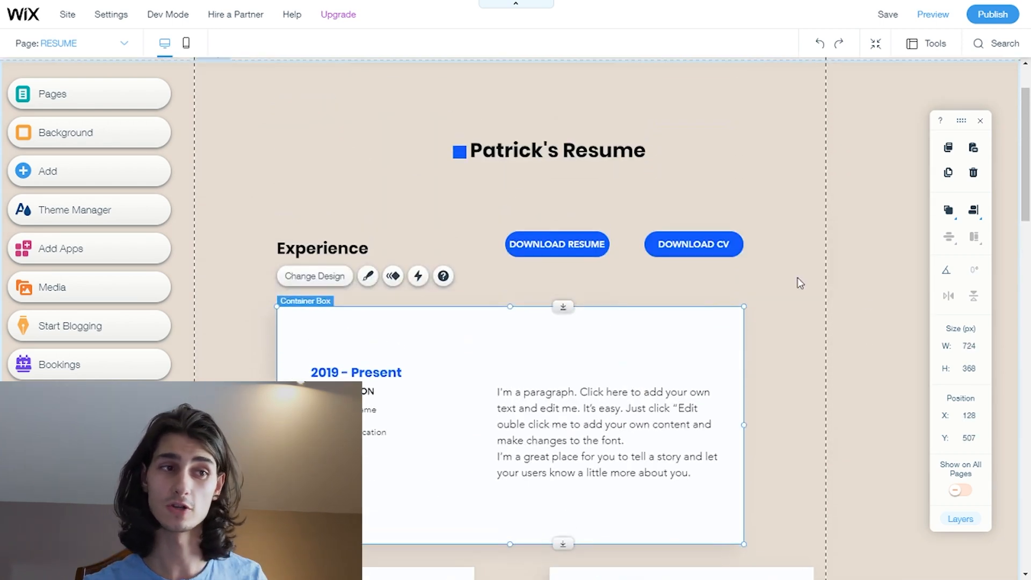
pyautogui.scroll(-5, 525, 373)
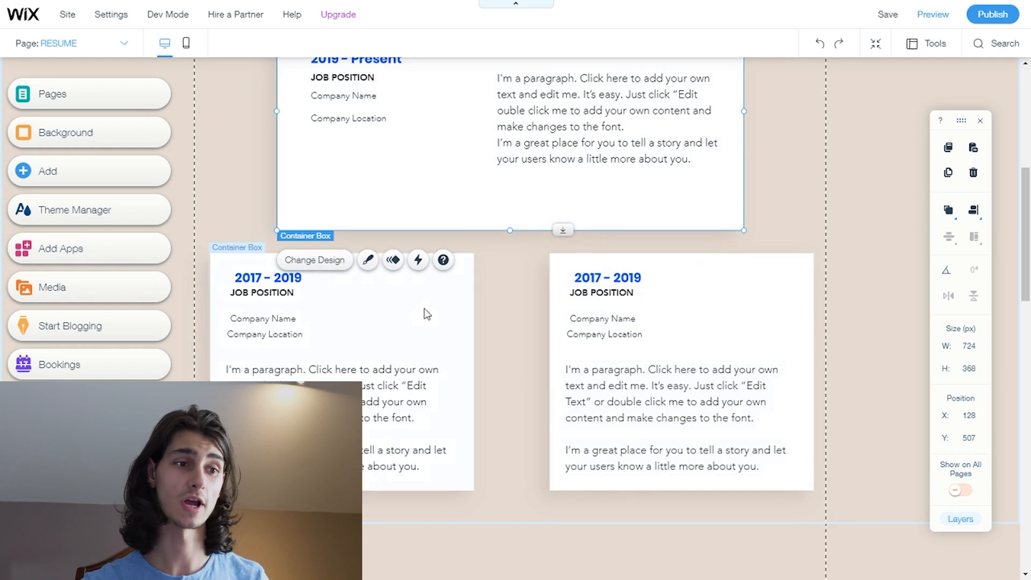
pyautogui.scroll(-12, 427, 314)
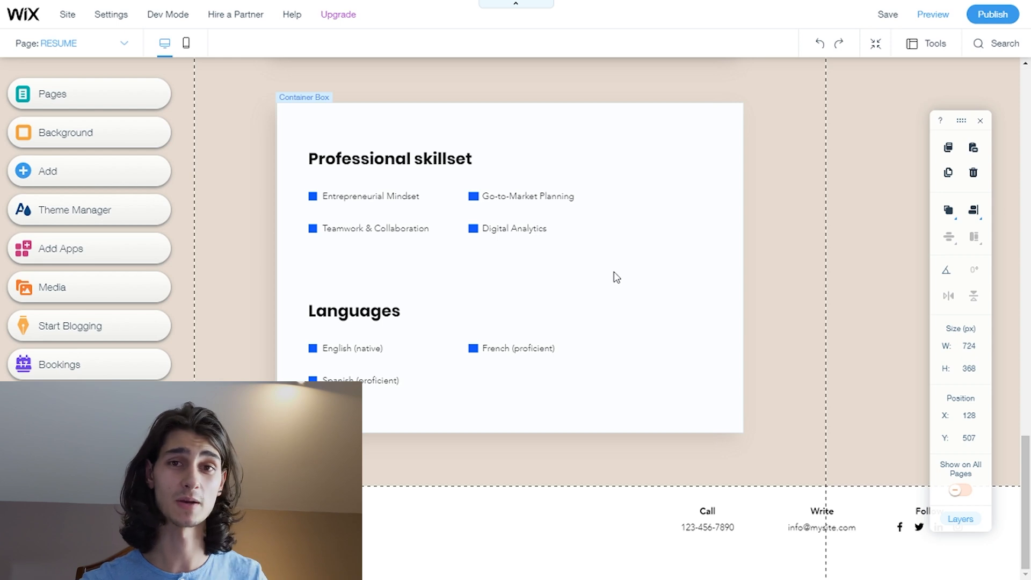
# - Switch to the Projects page and look over its introduction and project cards
pyautogui.scroll(1, 614, 276)
pyautogui.scroll(-1, 615, 275)
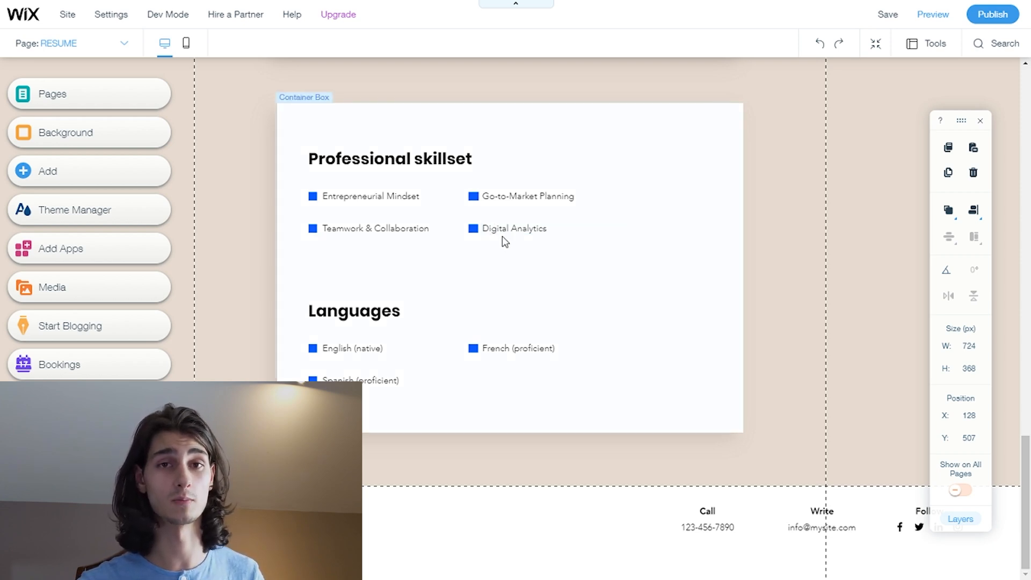
pyautogui.scroll(15, 505, 242)
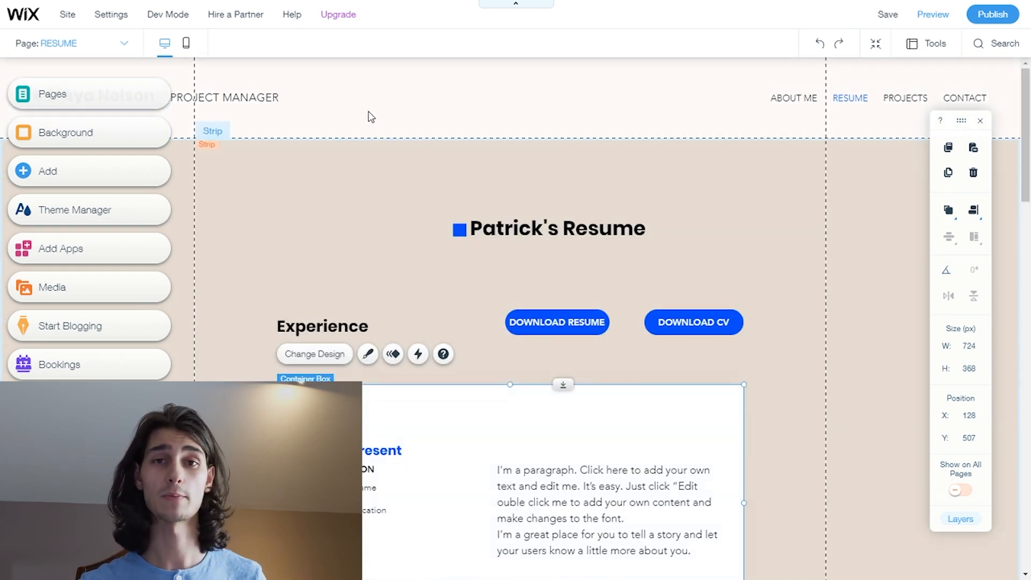
pyautogui.click(113, 52)
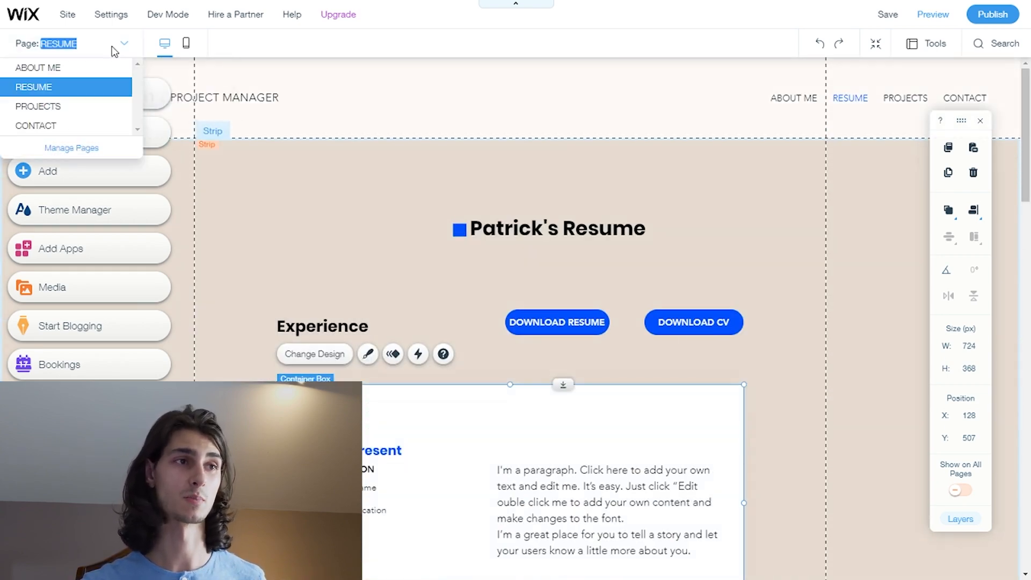
pyautogui.click(88, 109)
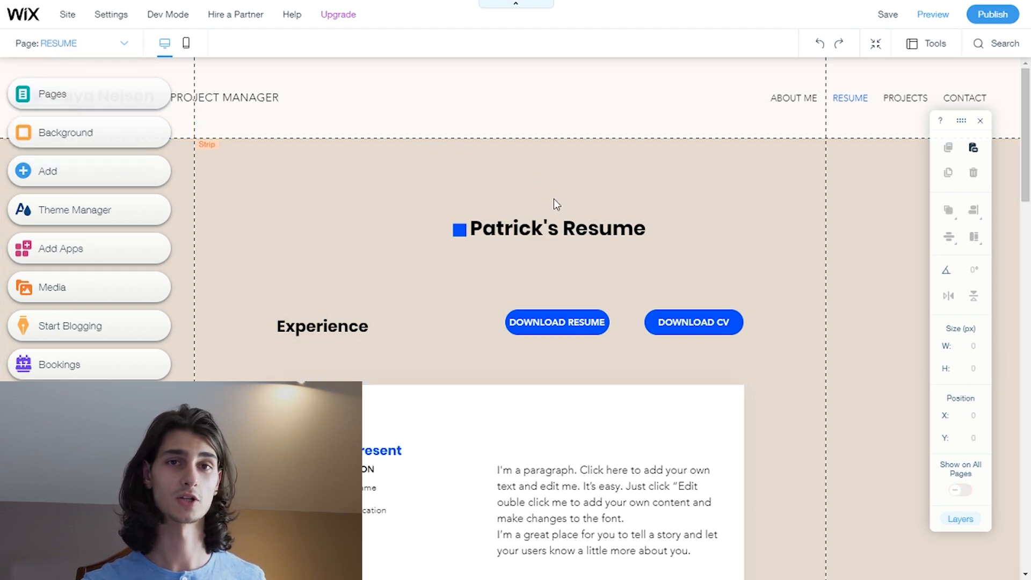
pyautogui.scroll(-4, 573, 266)
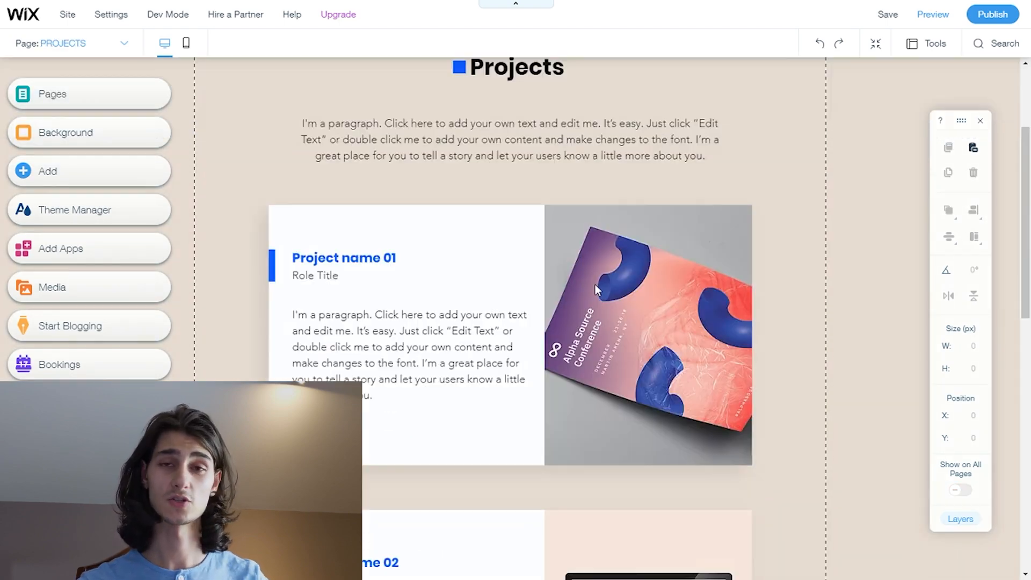
pyautogui.scroll(3, 625, 311)
pyautogui.scroll(-9, 625, 311)
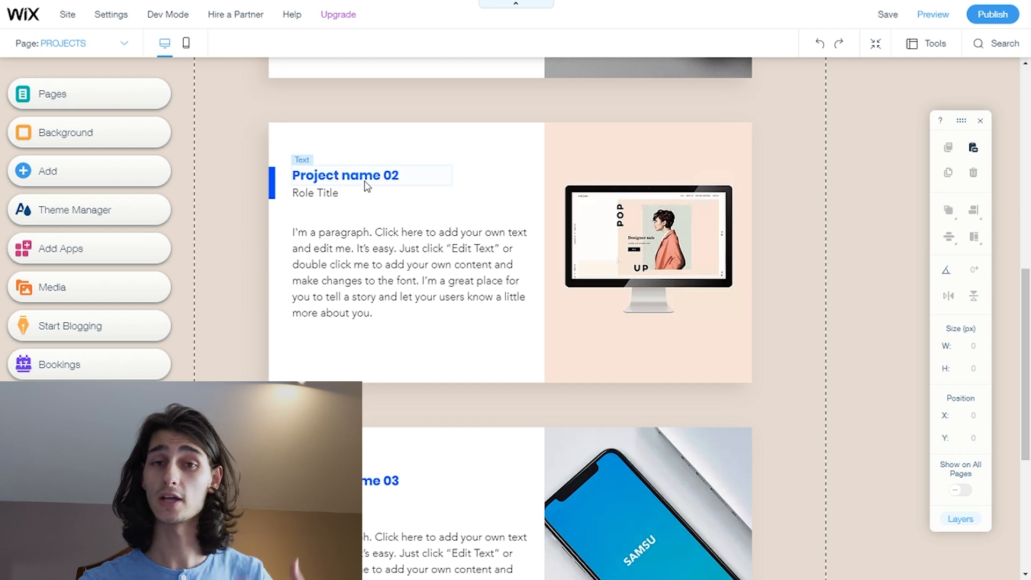
# - Replace the first project card's title 'Project name 01' with 'Video Project'
pyautogui.scroll(8, 367, 186)
pyautogui.doubleClick(403, 266)
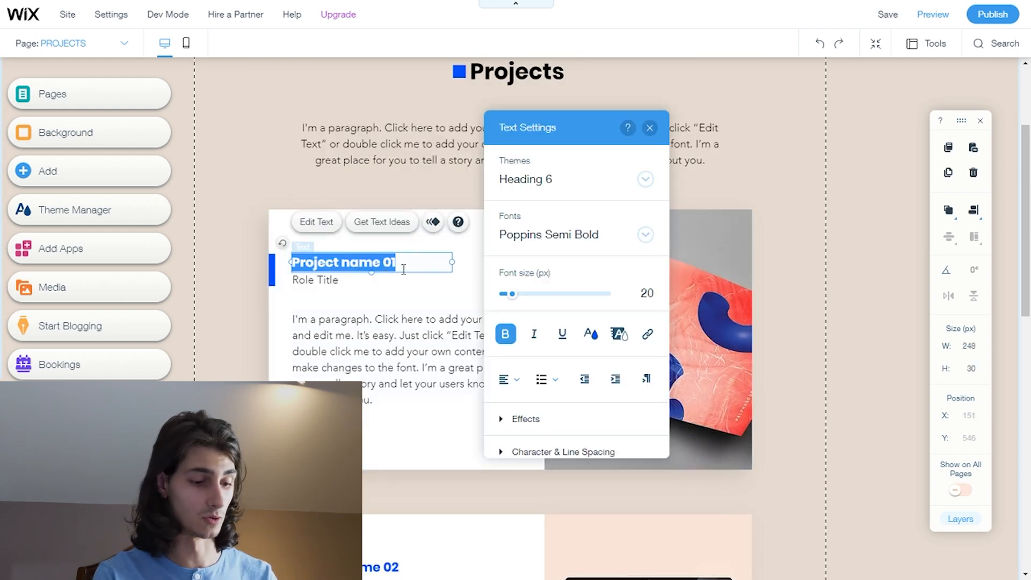
pyautogui.write('Video Project')
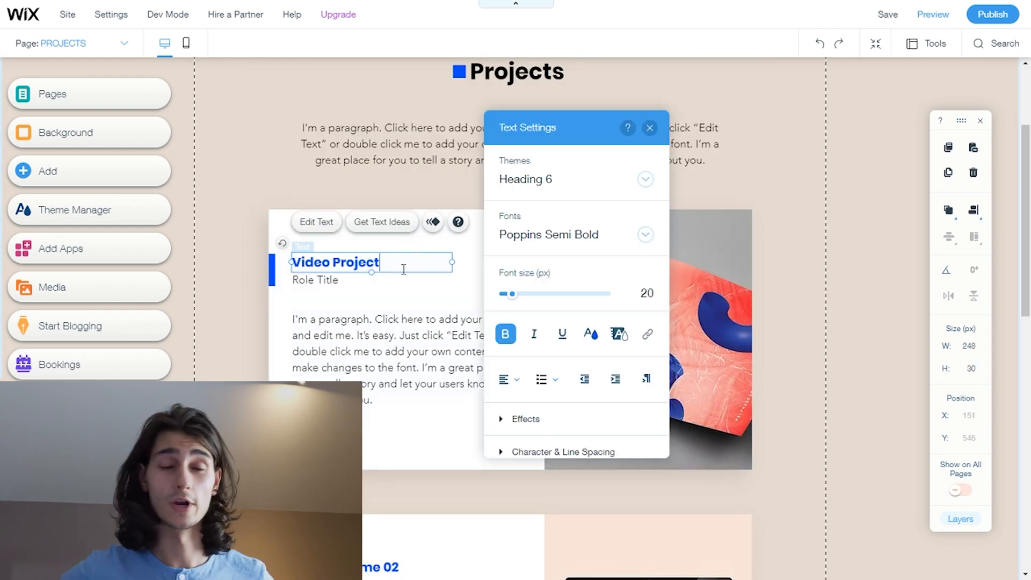
pyautogui.click(370, 323)
# - View the site files available for replacing the Video Project card's image and close the image chooser
pyautogui.click(684, 317)
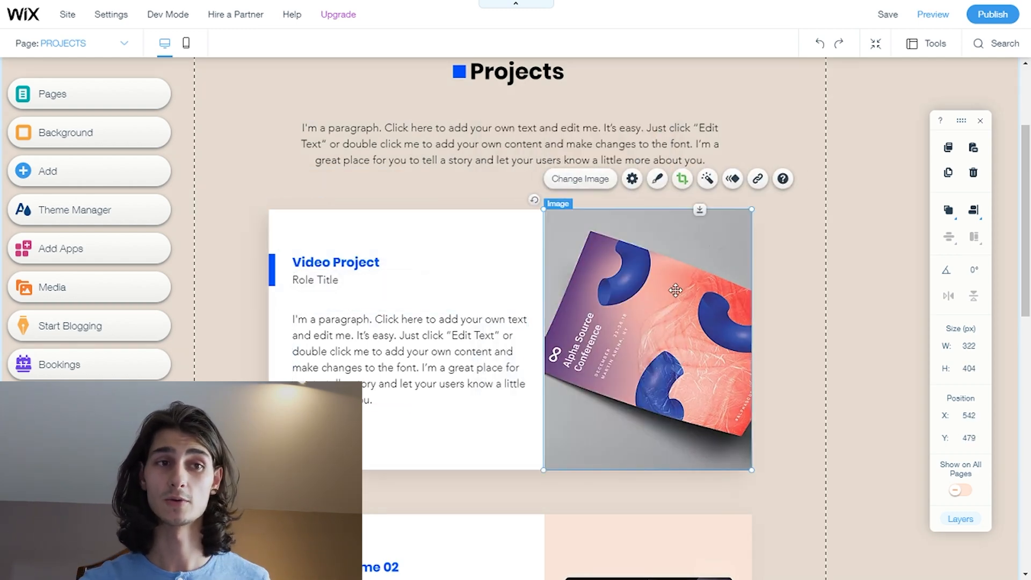
pyautogui.click(601, 189)
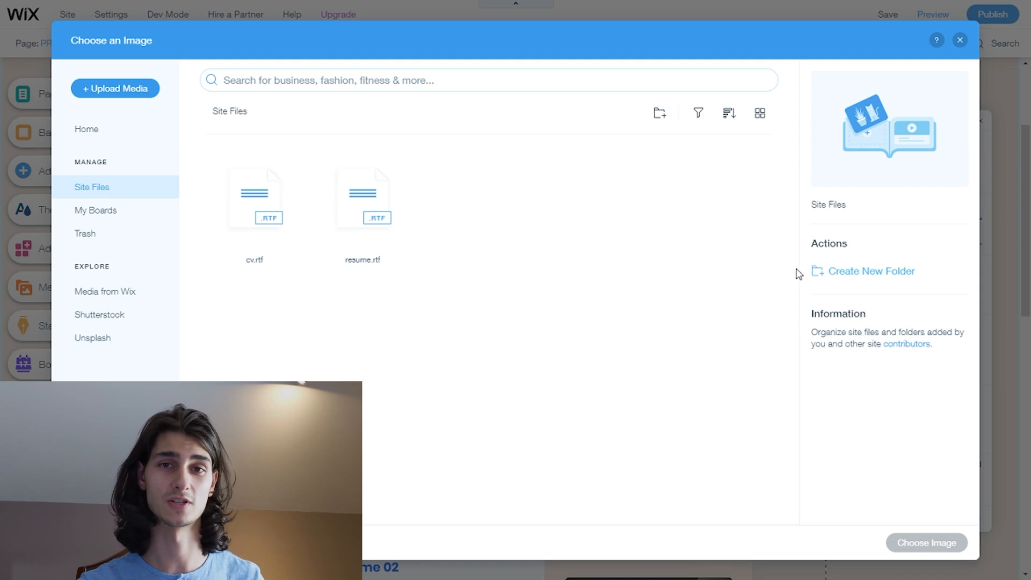
pyautogui.click(959, 40)
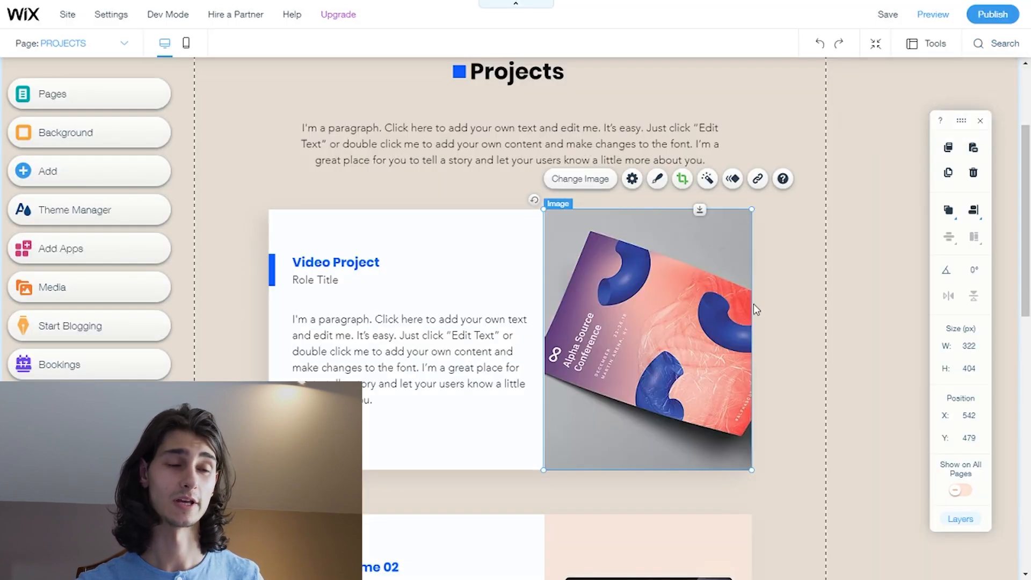
# - Delete the whole Video Project container box and undo the deletion
pyautogui.click(487, 255)
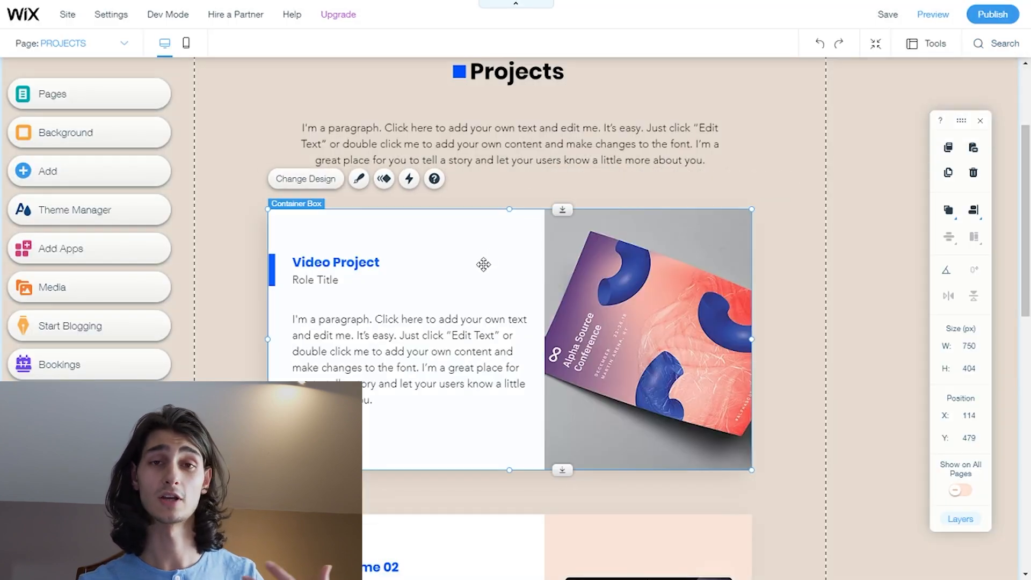
pyautogui.press('Delete')
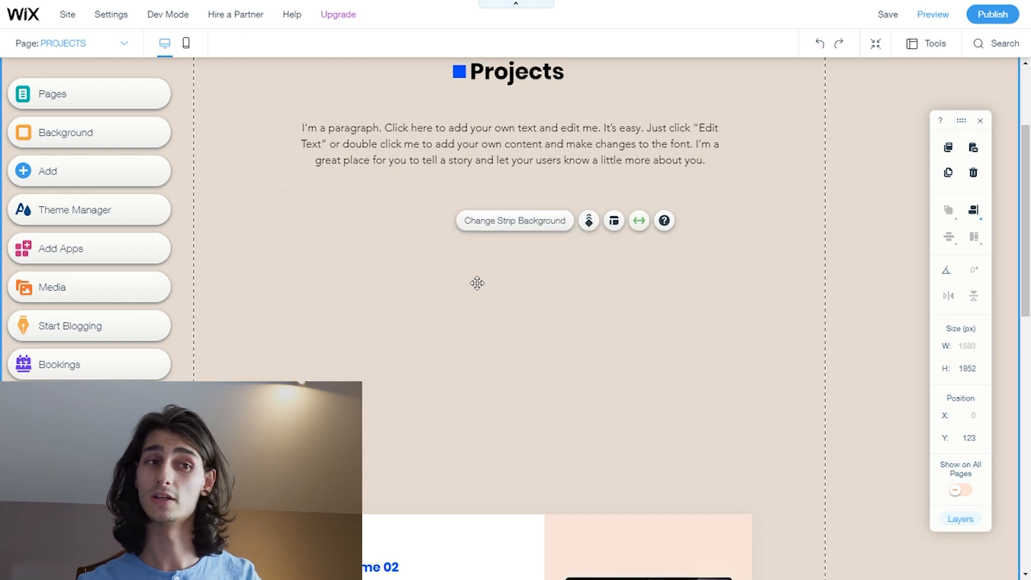
pyautogui.hotkey('ctrl', 'z')
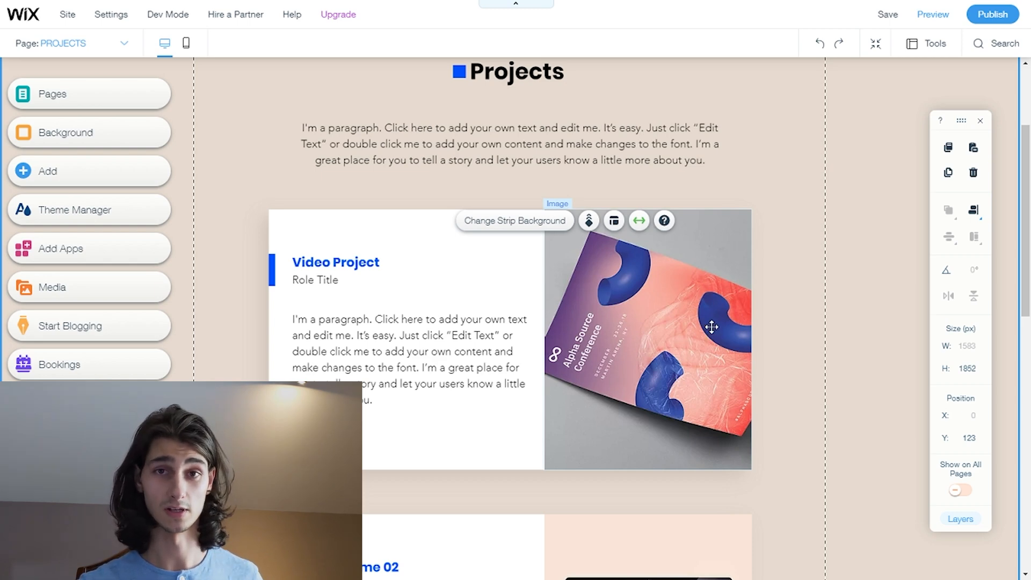
# - Switch to the Contact page and look over the form under the Let's talk heading
pyautogui.scroll(3, 707, 325)
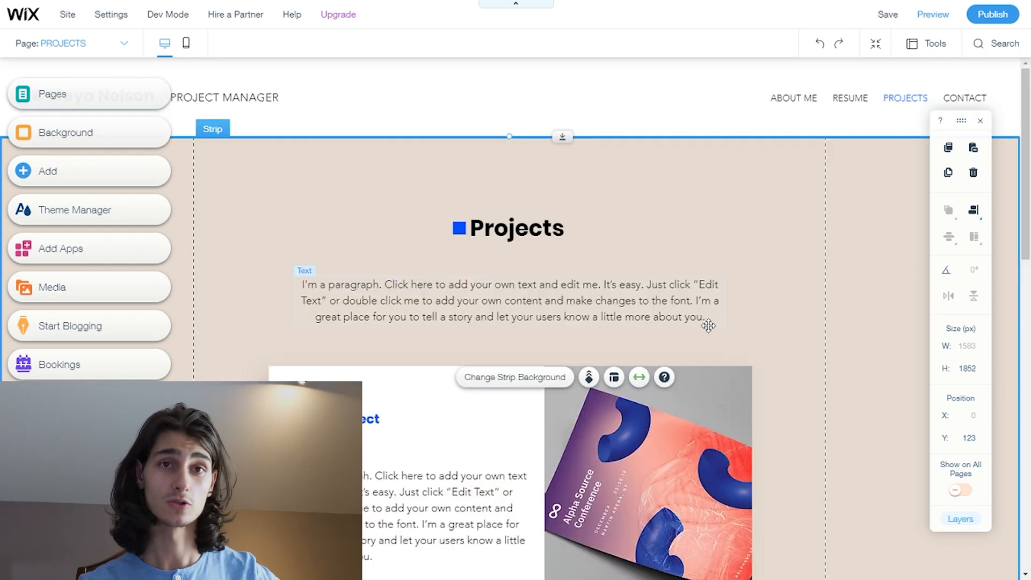
pyautogui.click(88, 43)
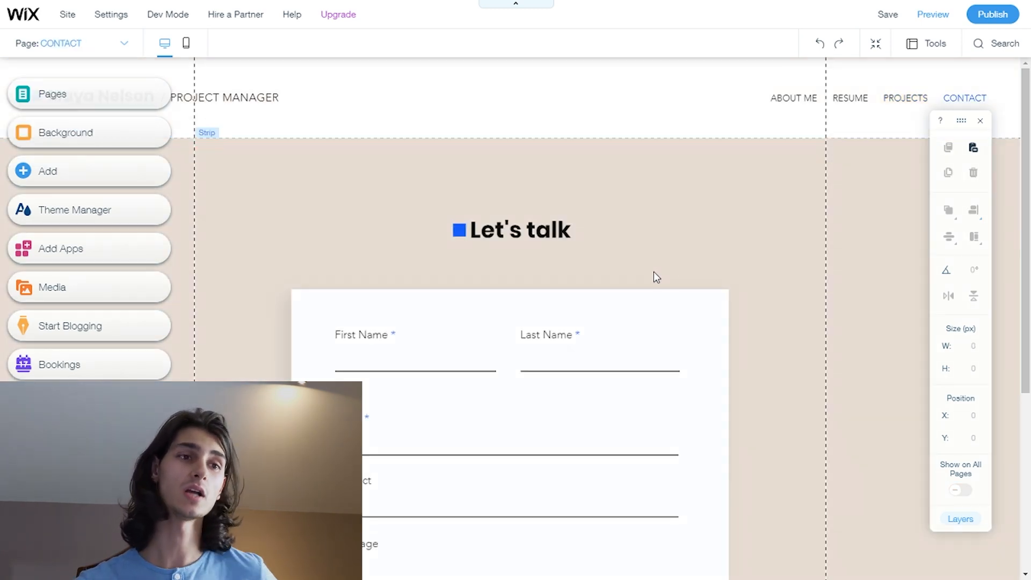
pyautogui.scroll(-2, 653, 272)
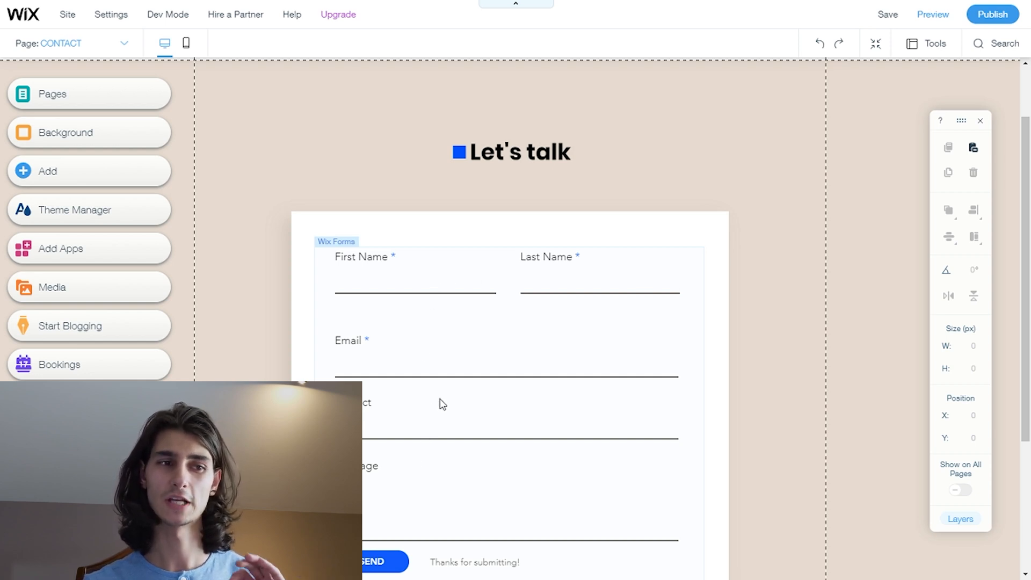
# - Open the contact form's settings and show its Submit Message options
pyautogui.click(419, 324)
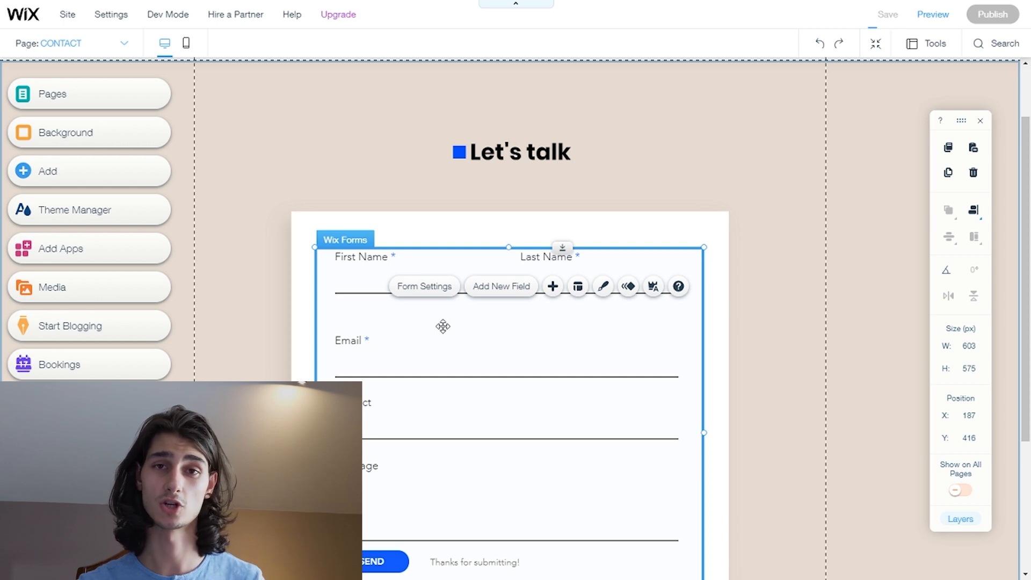
pyautogui.doubleClick(443, 333)
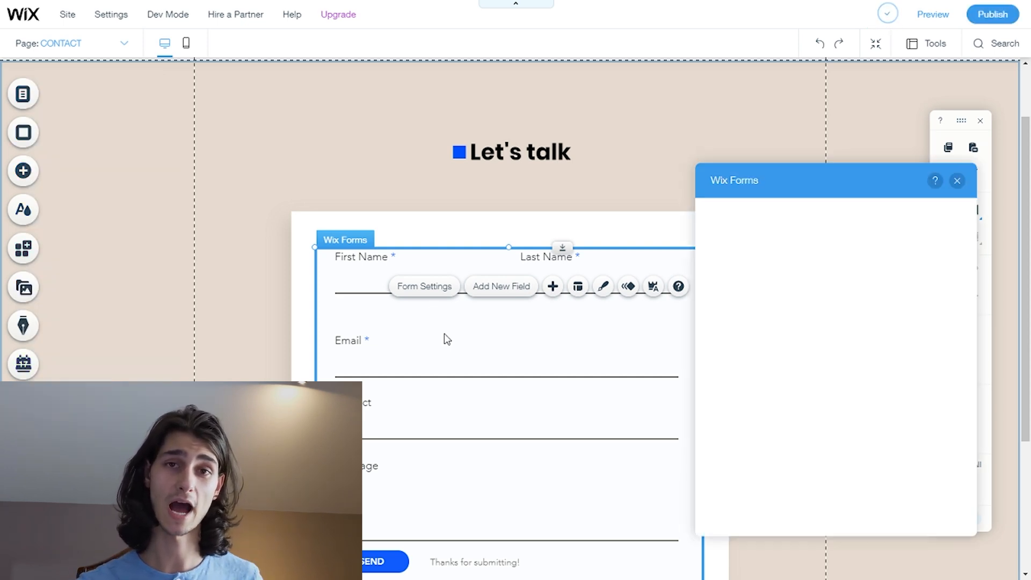
pyautogui.moveTo(783, 180); pyautogui.dragTo(684, 102)
pyautogui.click(647, 176)
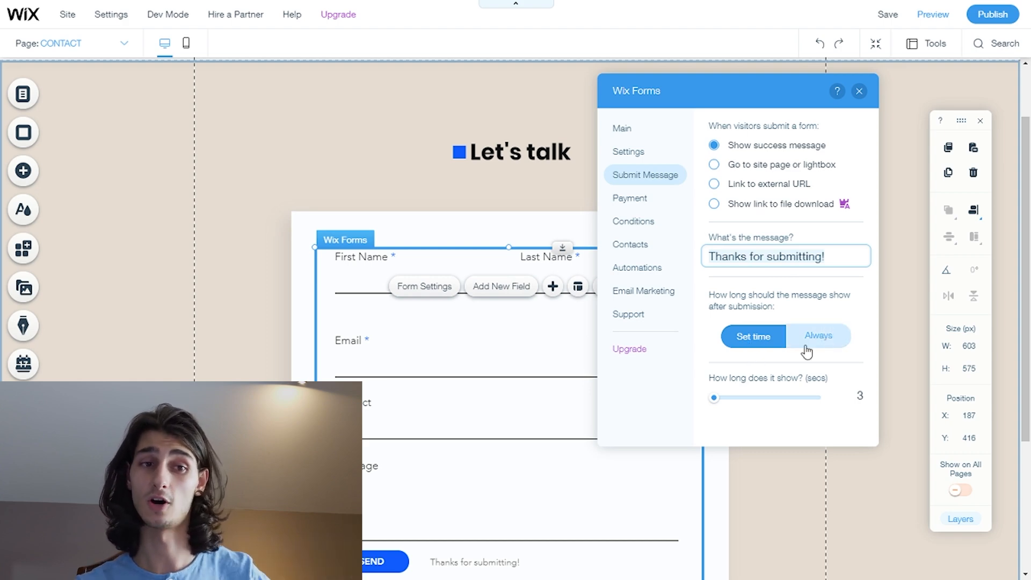
# - Try a success message display time of 8 seconds and set it back to 3
pyautogui.moveTo(716, 403); pyautogui.dragTo(799, 400)
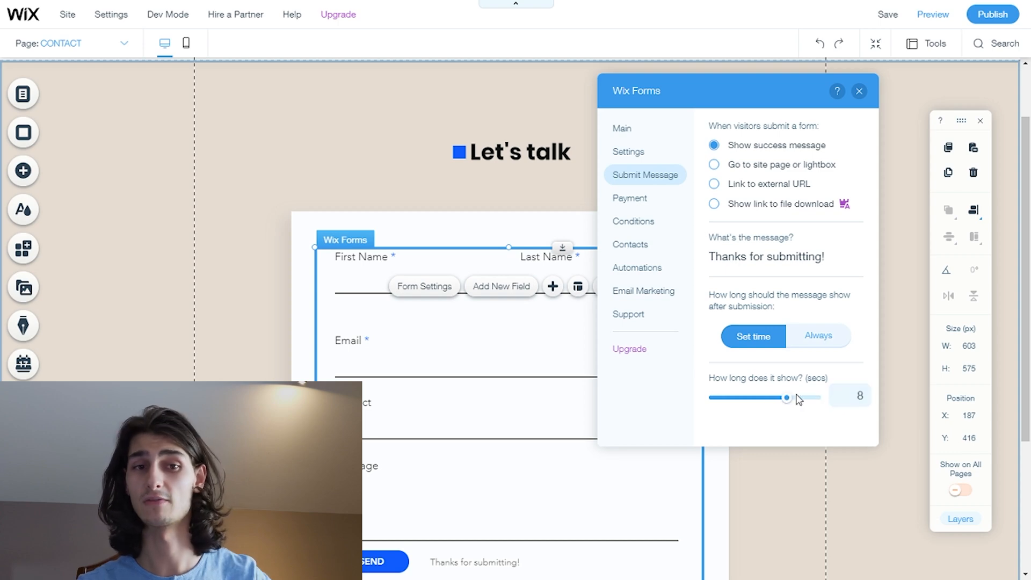
pyautogui.moveTo(793, 396); pyautogui.dragTo(684, 392)
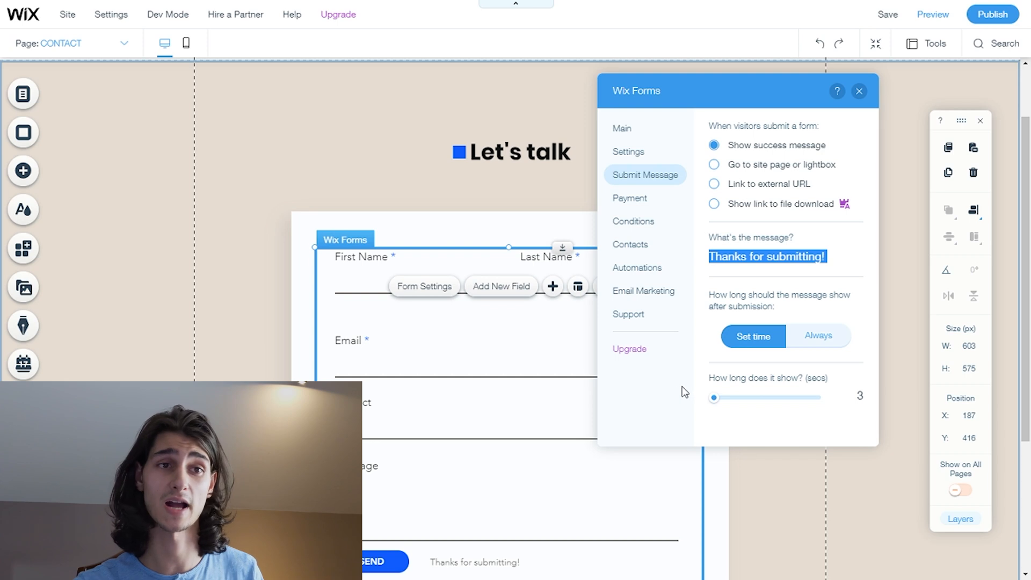
# - View the form's email marketing templates and open its submissions table in the dashboard
pyautogui.click(664, 297)
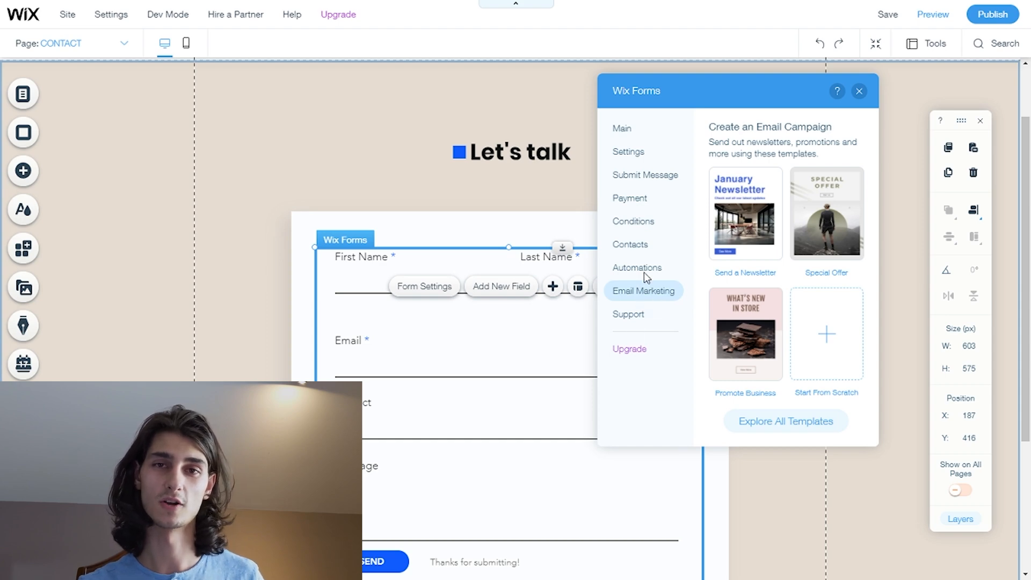
pyautogui.click(640, 133)
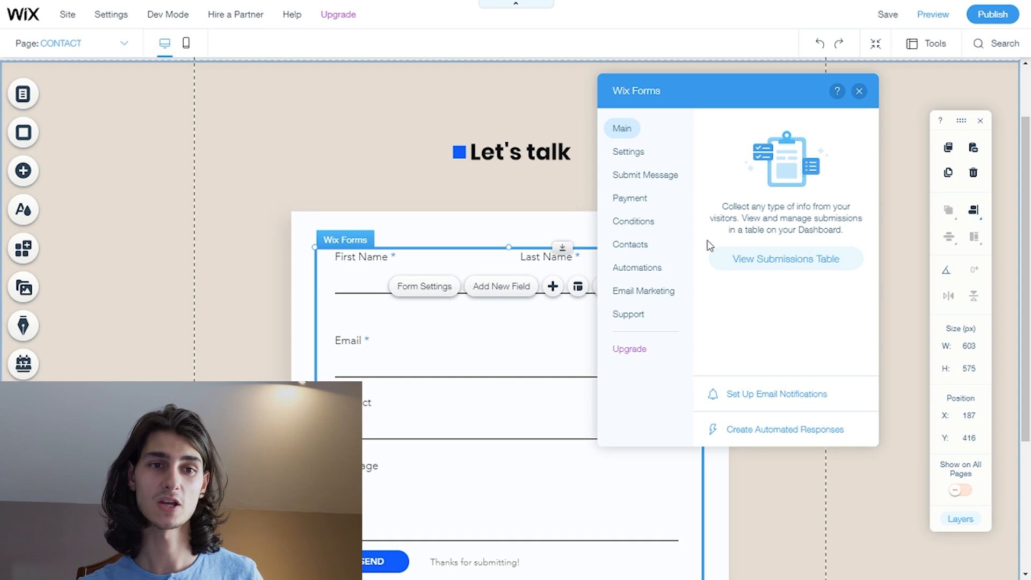
pyautogui.click(731, 266)
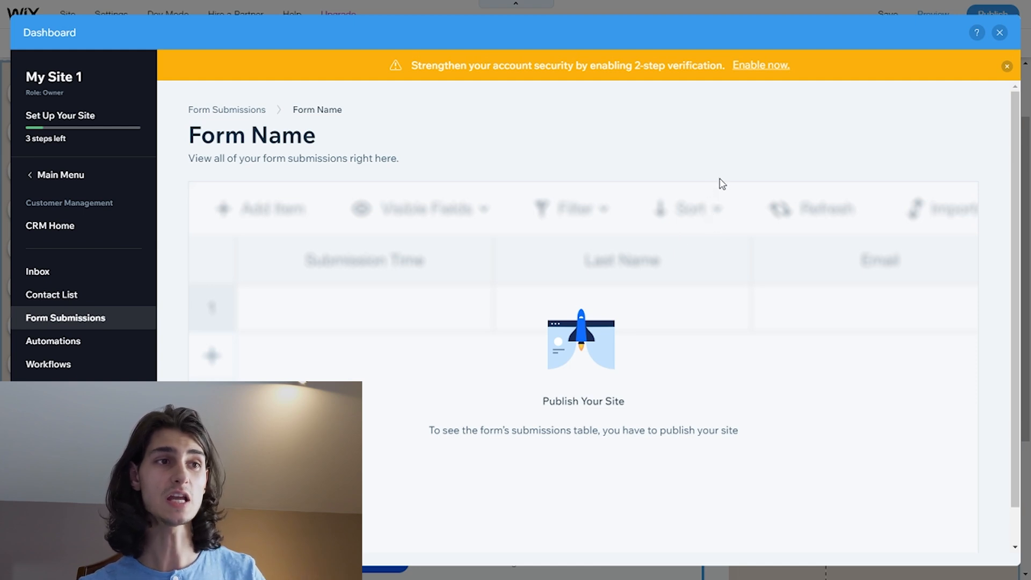
# - Dismiss the 2-step verification banner and close both the form submissions dashboard and the form settings
pyautogui.click(1007, 66)
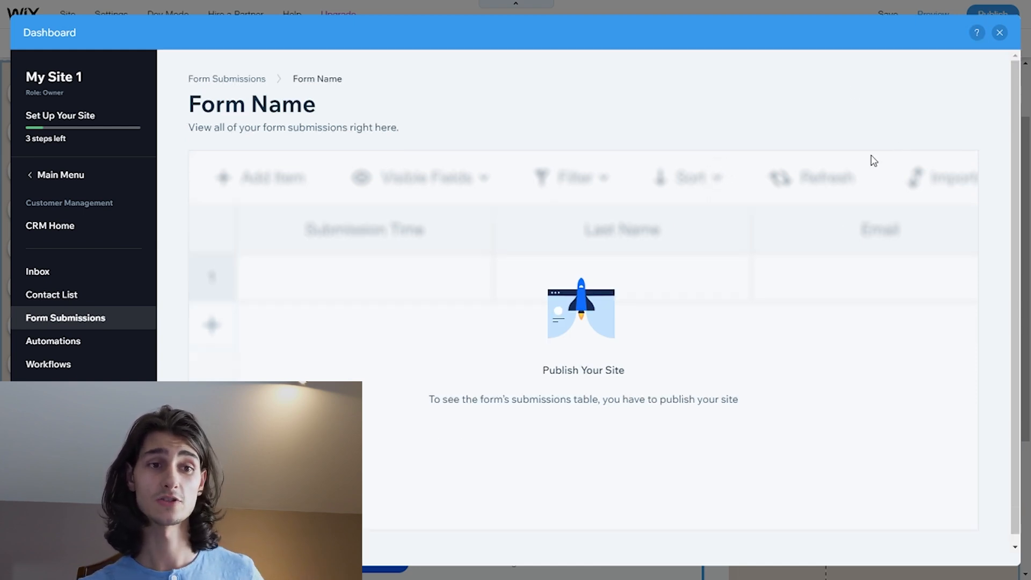
pyautogui.moveTo(627, 373); pyautogui.dragTo(541, 373)
pyautogui.click(651, 355)
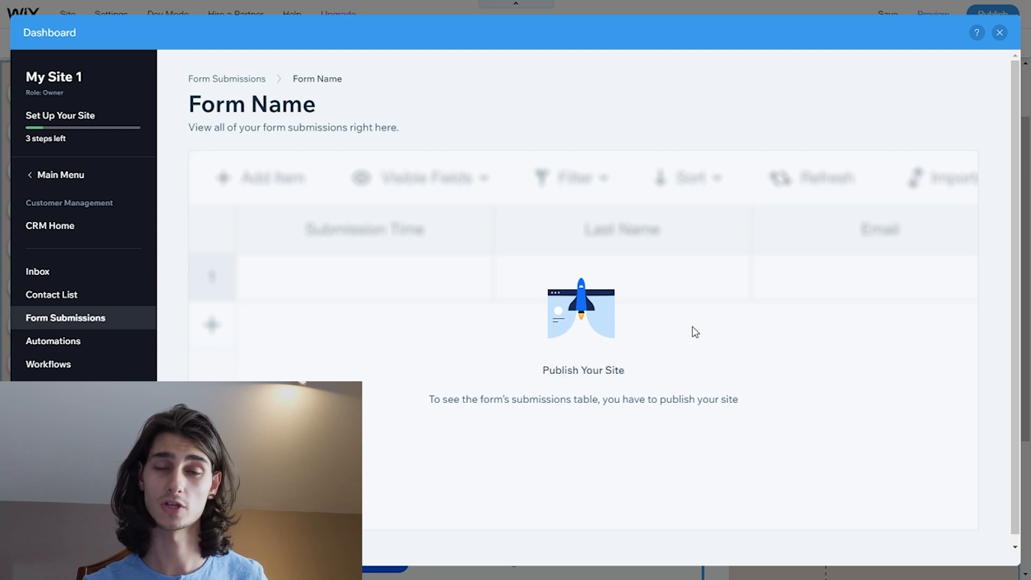
pyautogui.click(1000, 32)
pyautogui.click(859, 91)
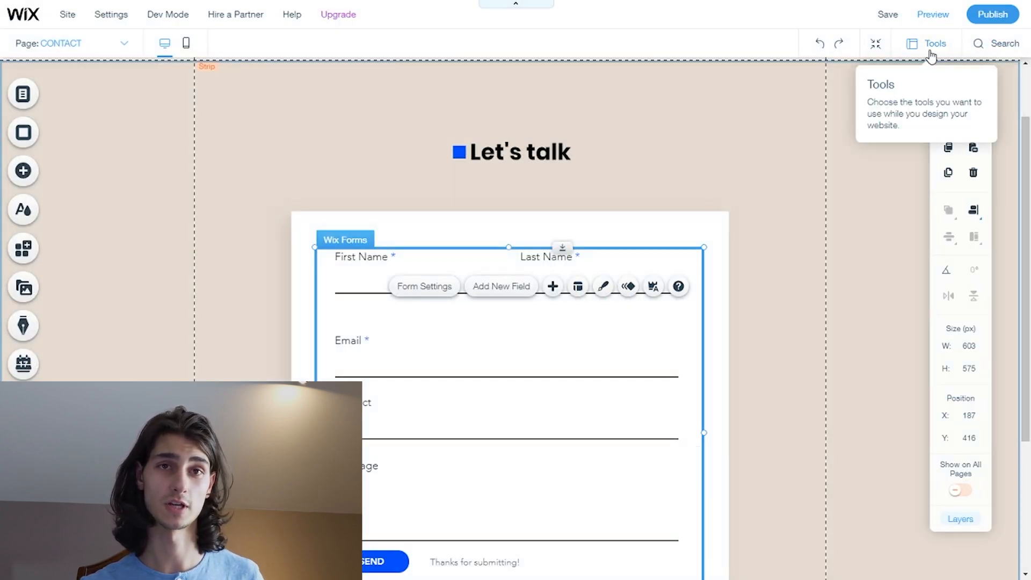
# - Publish the site and open the live version
pyautogui.click(981, 21)
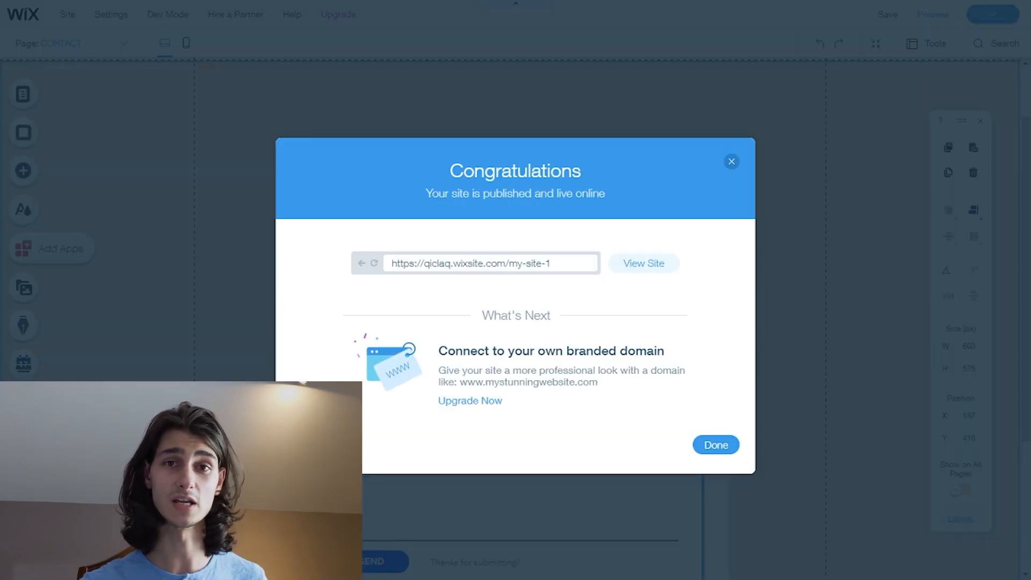
pyautogui.click(653, 267)
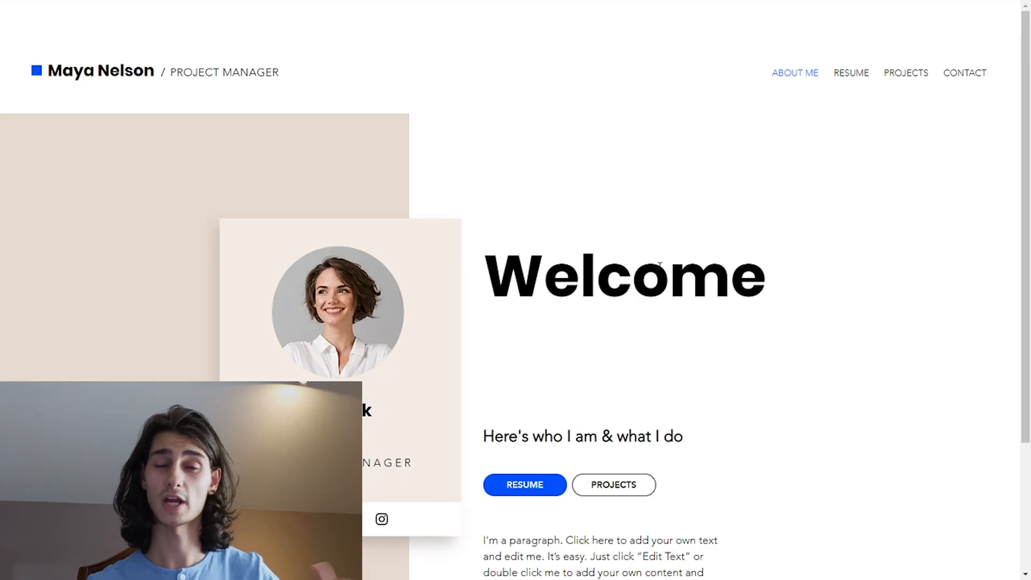
# - Review the live About Me page and follow its Projects link to look through the project cards
pyautogui.scroll(-3, 722, 252)
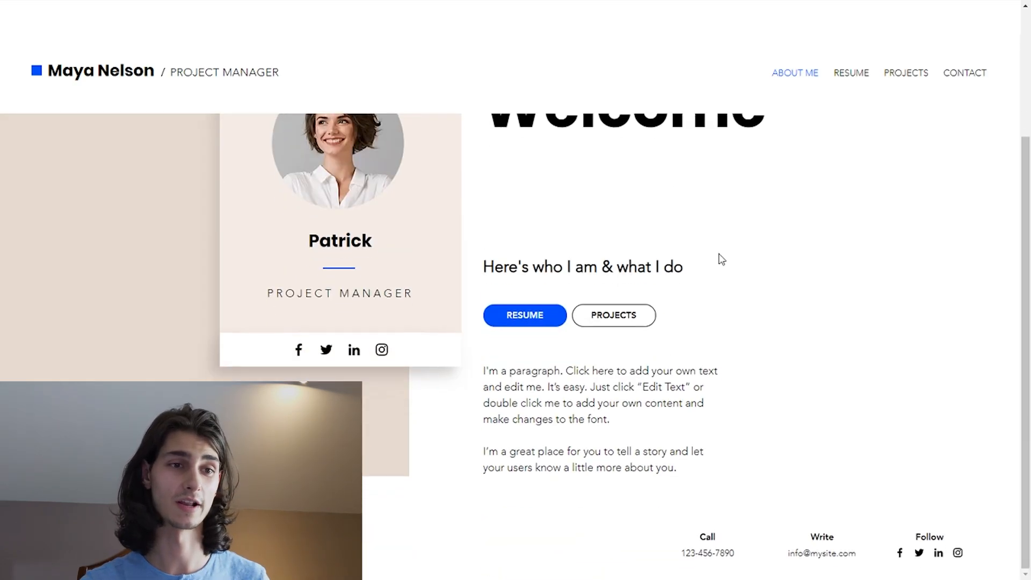
pyautogui.click(625, 407)
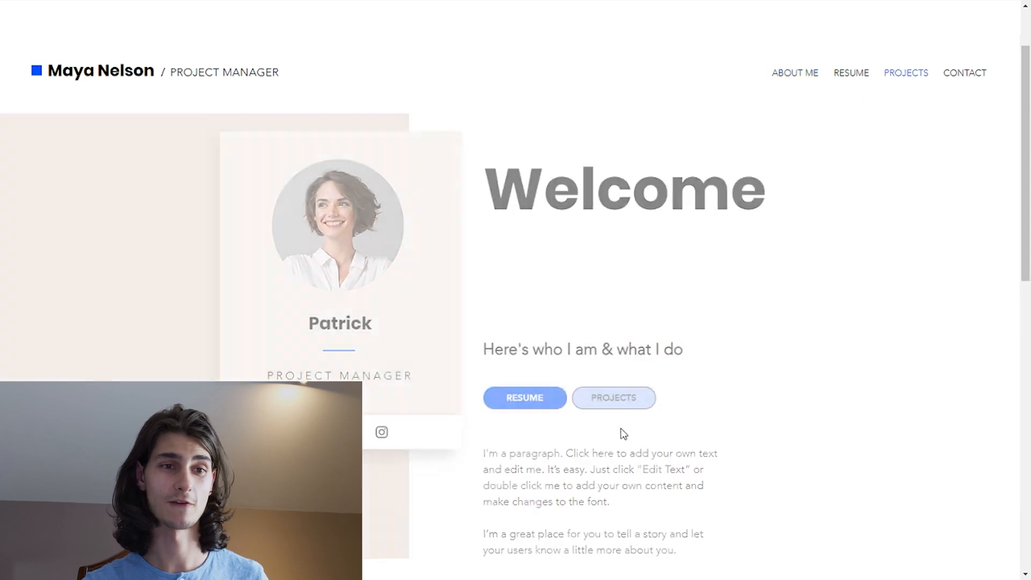
pyautogui.scroll(-10, 618, 343)
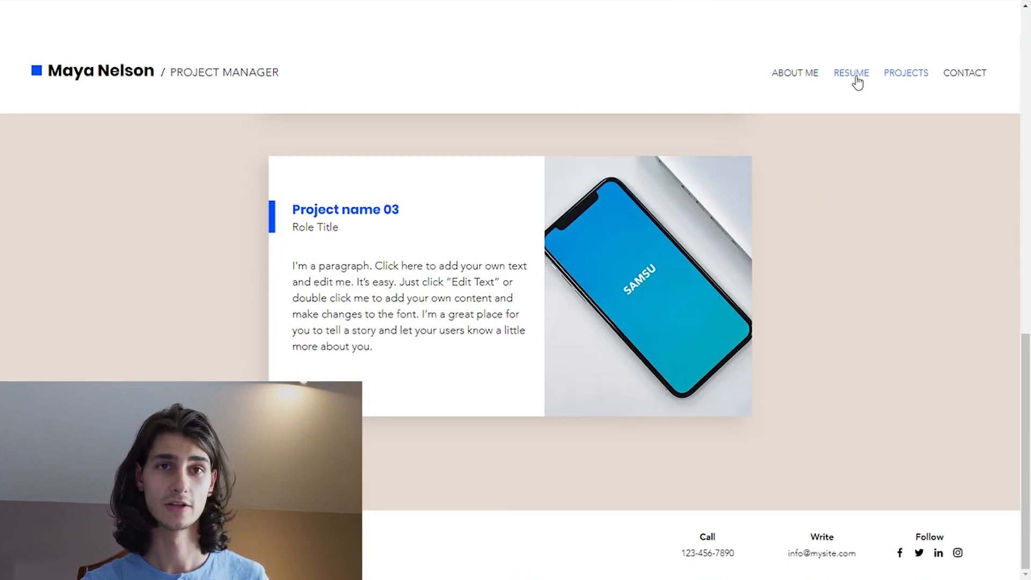
# - Open the live Resume page and test the resume download
pyautogui.click(854, 75)
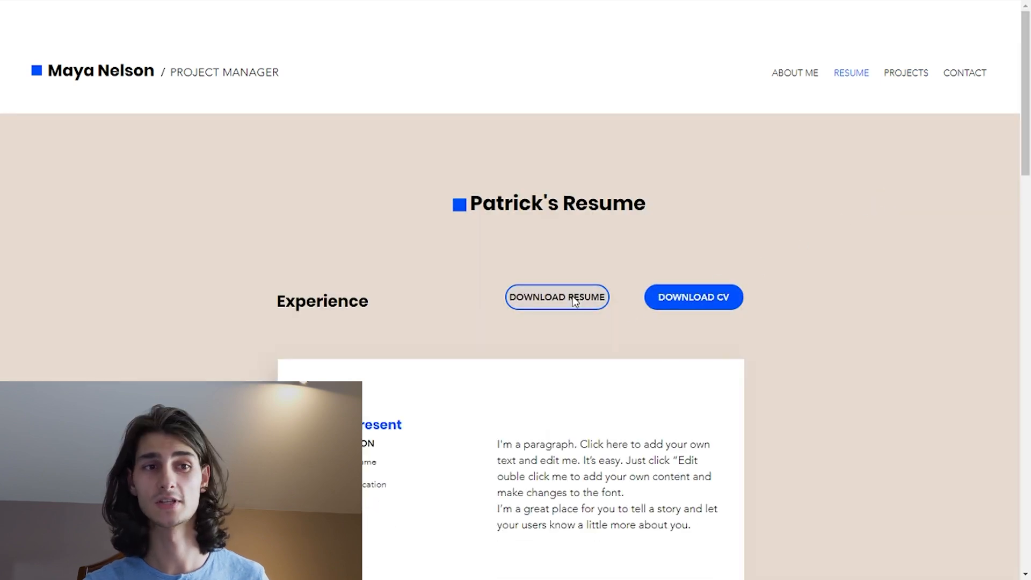
pyautogui.click(572, 295)
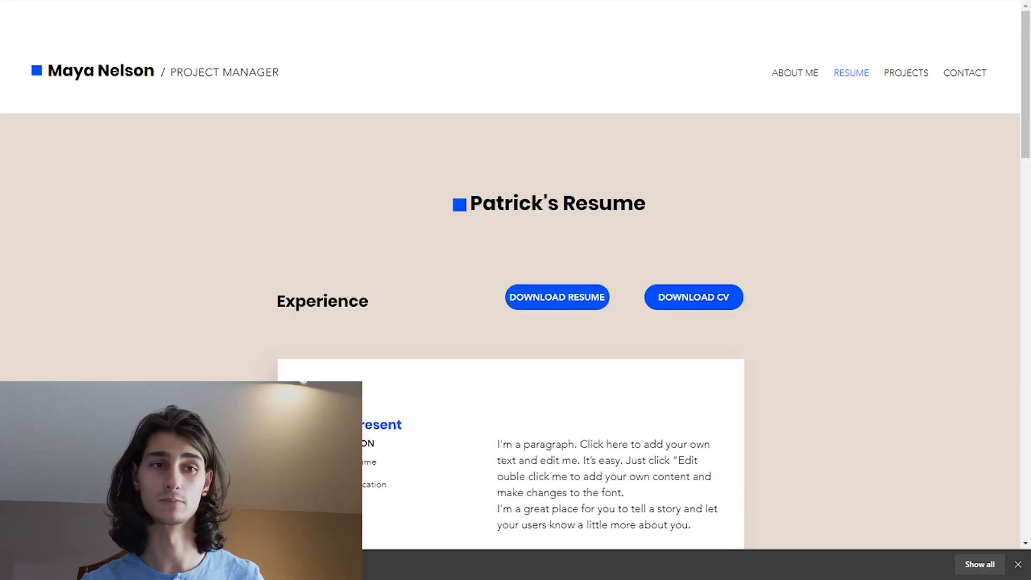
# - Test the CV download on the live Resume page, look through its experience and education sections, and open the About Me page
pyautogui.click(697, 297)
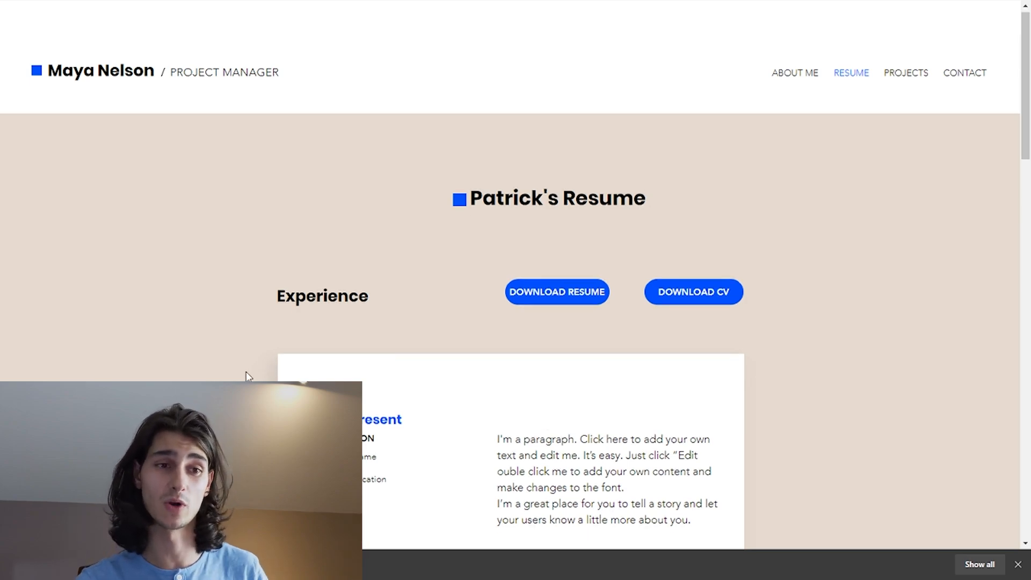
pyautogui.scroll(-9, 252, 371)
pyautogui.scroll(5, 322, 268)
pyautogui.scroll(4, 312, 240)
pyautogui.scroll(-15, 279, 242)
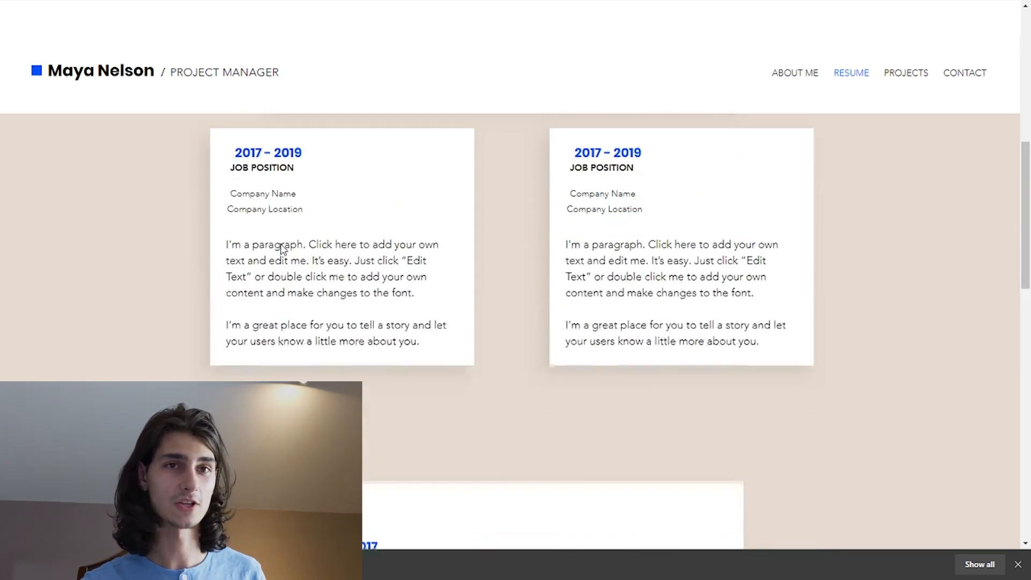
pyautogui.scroll(15, 278, 251)
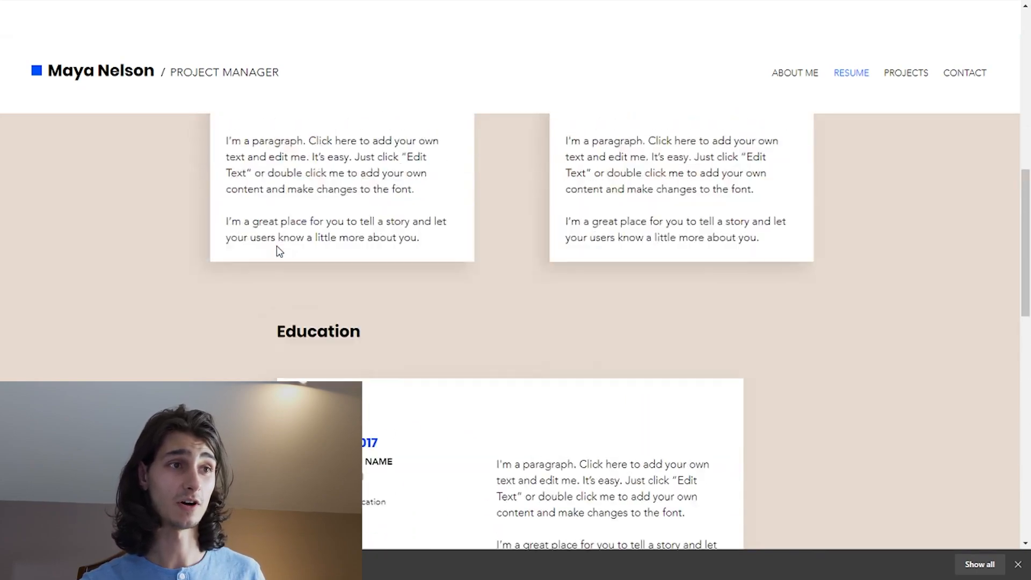
pyautogui.click(812, 75)
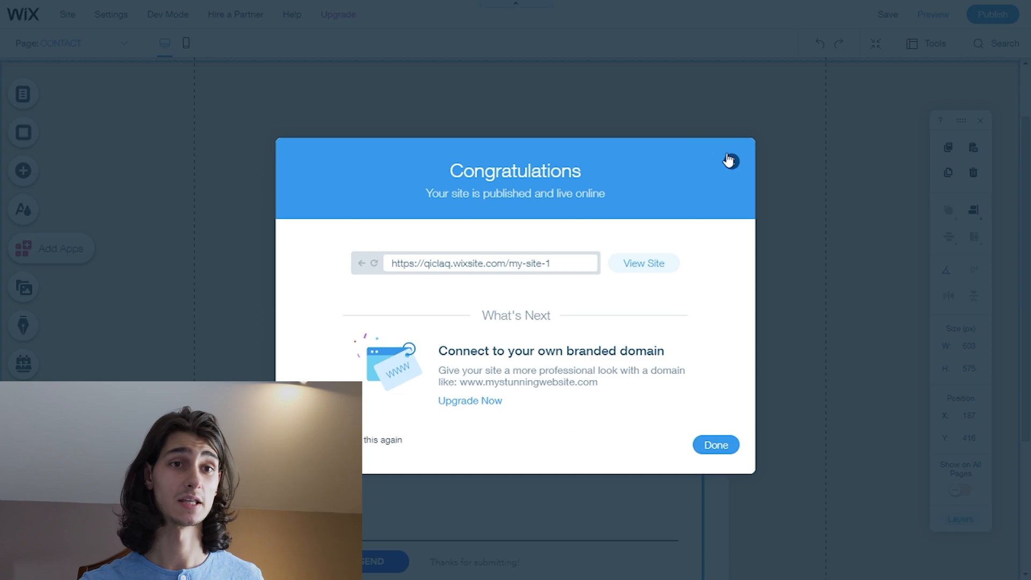
# - Dismiss the publish confirmation in the Wix editor and replace the placeholder name in the site header with the owner's first name
pyautogui.click(730, 161)
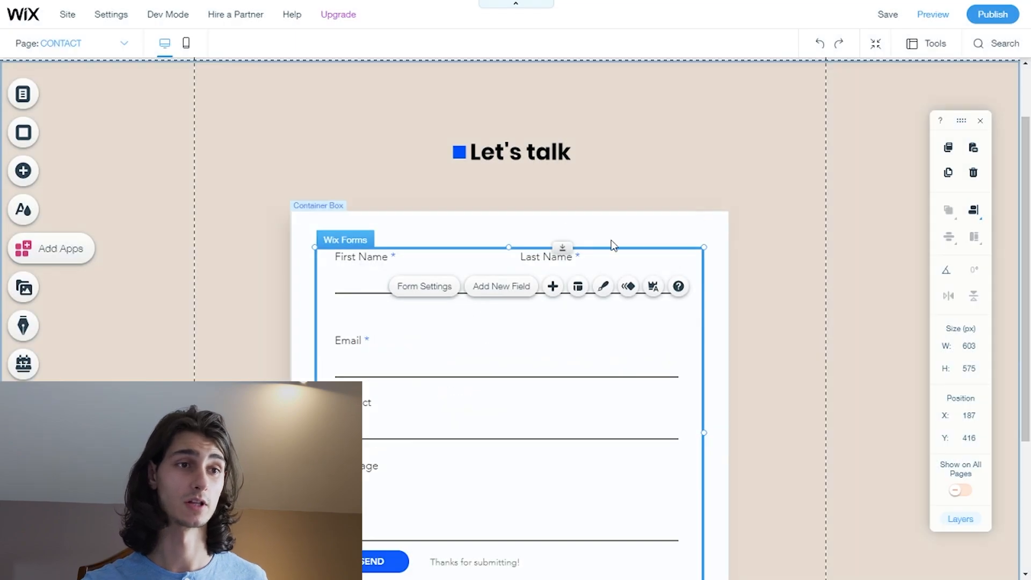
pyautogui.scroll(2, 114, 144)
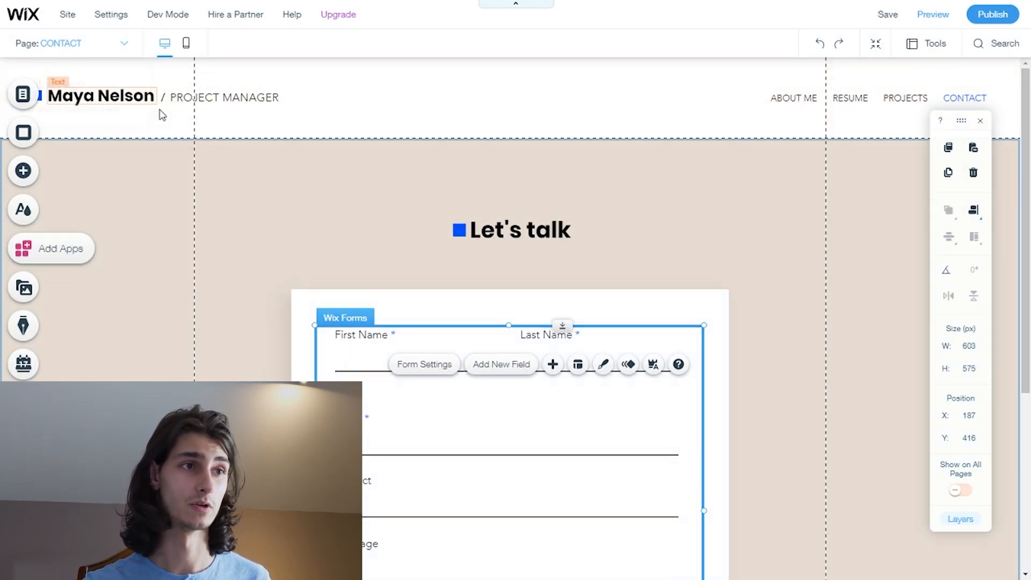
pyautogui.click(139, 100)
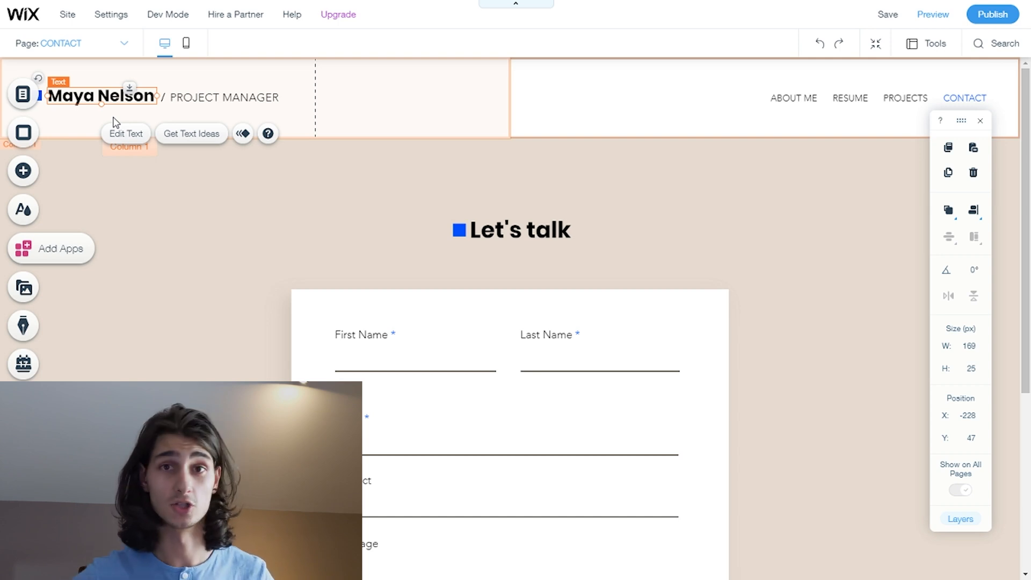
pyautogui.click(118, 135)
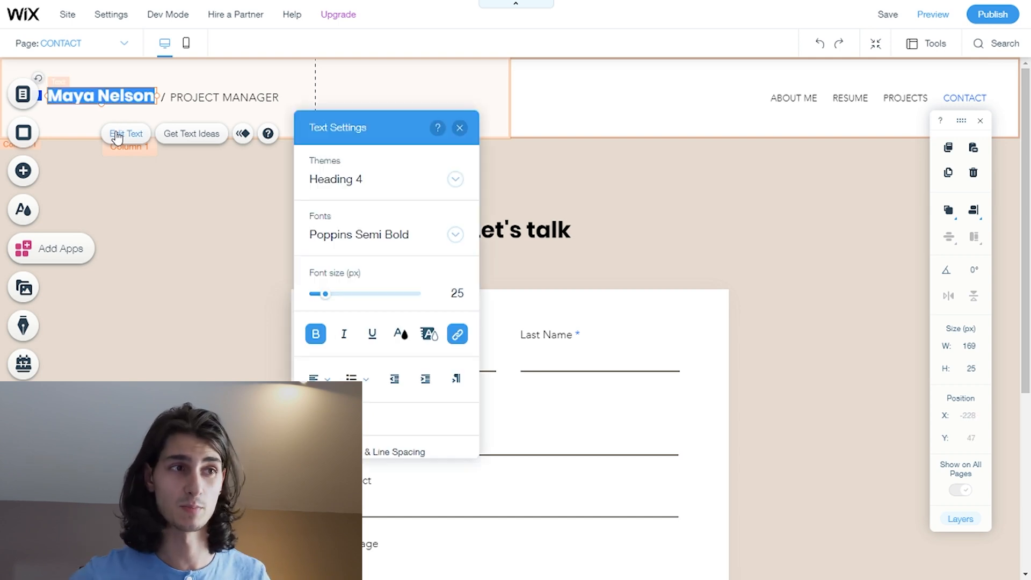
pyautogui.write('Patri')
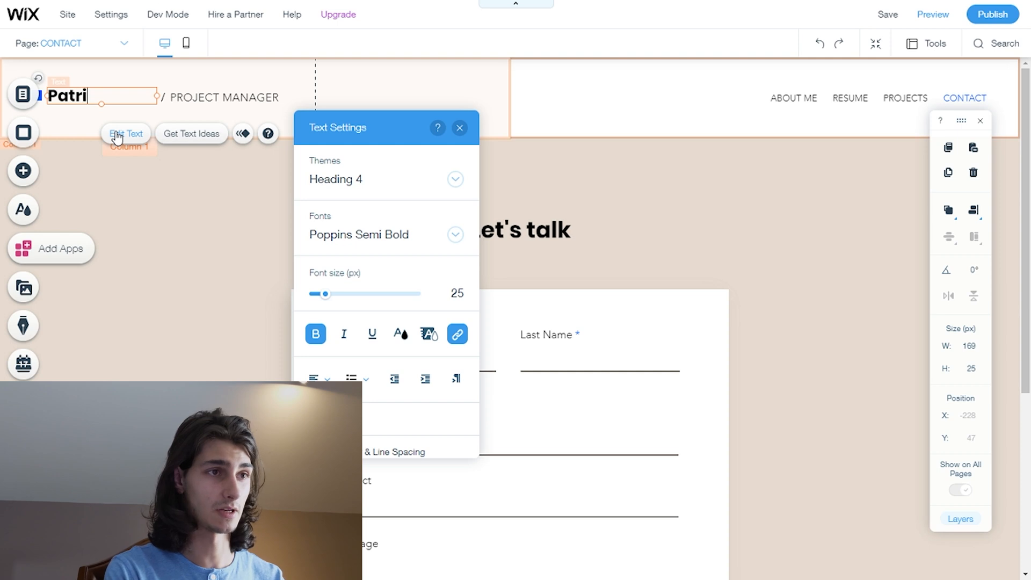
pyautogui.write('ck')
pyautogui.click(172, 260)
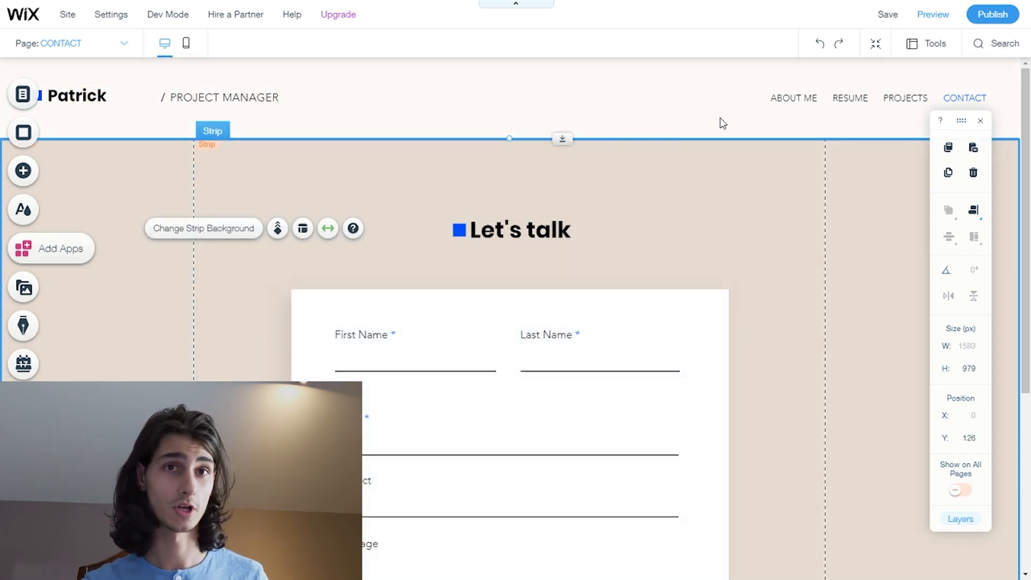
# - Publish the updated site and check the header and profile card on the live About Me page
pyautogui.click(1000, 22)
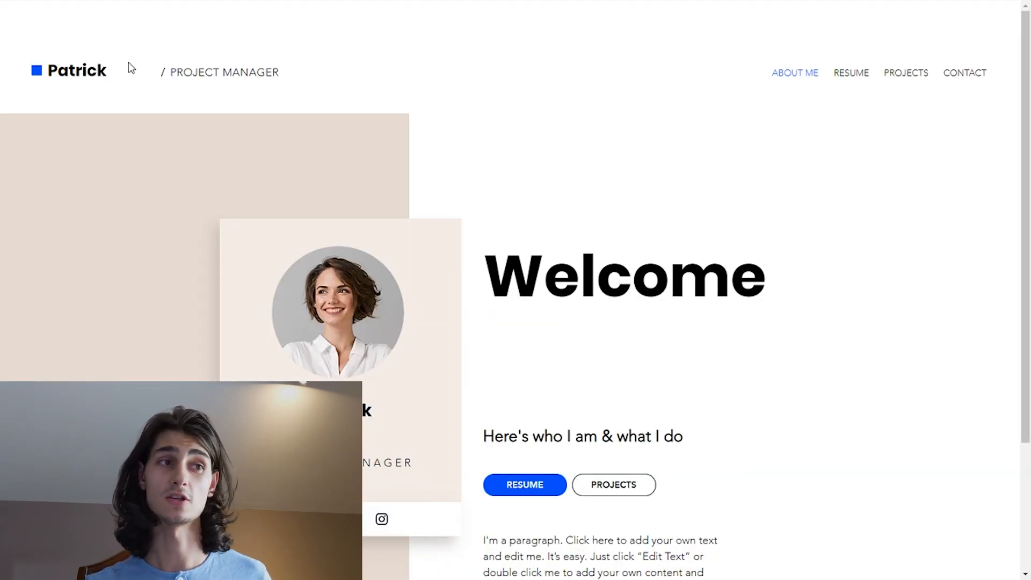
pyautogui.moveTo(127, 63)
pyautogui.mouseDown()
pyautogui.moveTo(88, 70)
pyautogui.moveTo(117, 68)
pyautogui.mouseUp()
pyautogui.click(127, 73)
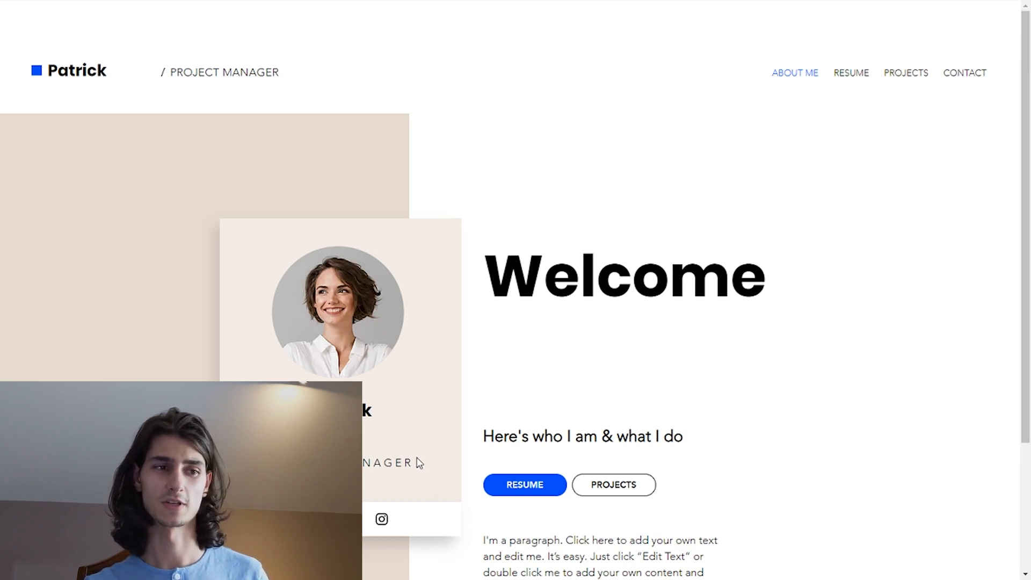
pyautogui.scroll(-3, 422, 465)
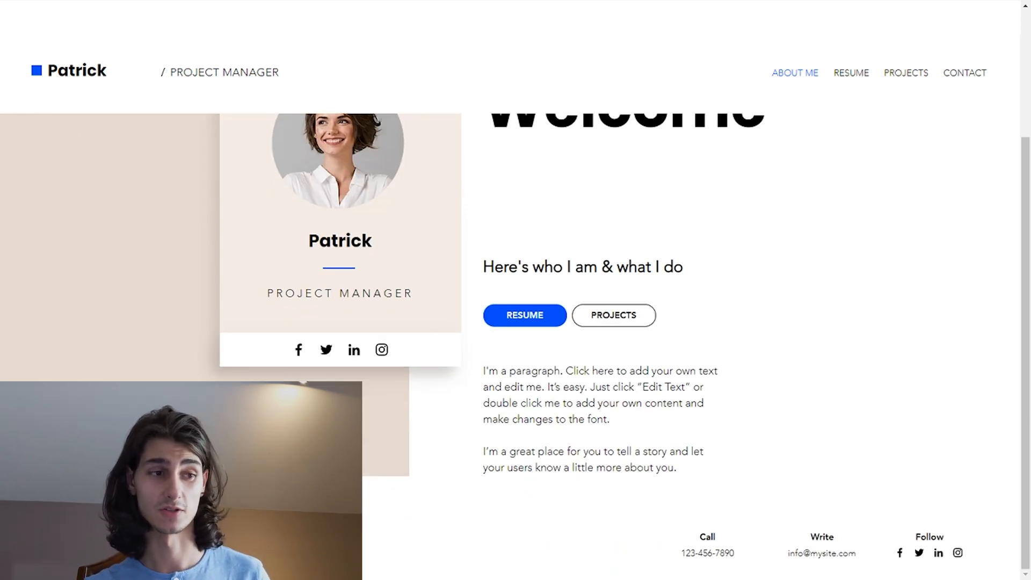